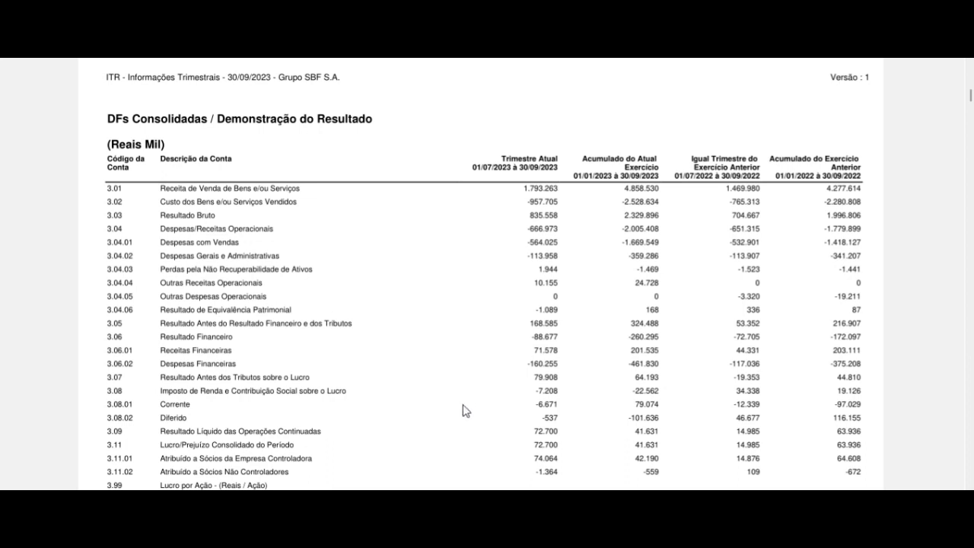
- Check the SBFG3 row in the STOCKS QUOTES Google Sheets file, and switch to the YT sheet of the Excel workbook
left_click(516, 489)
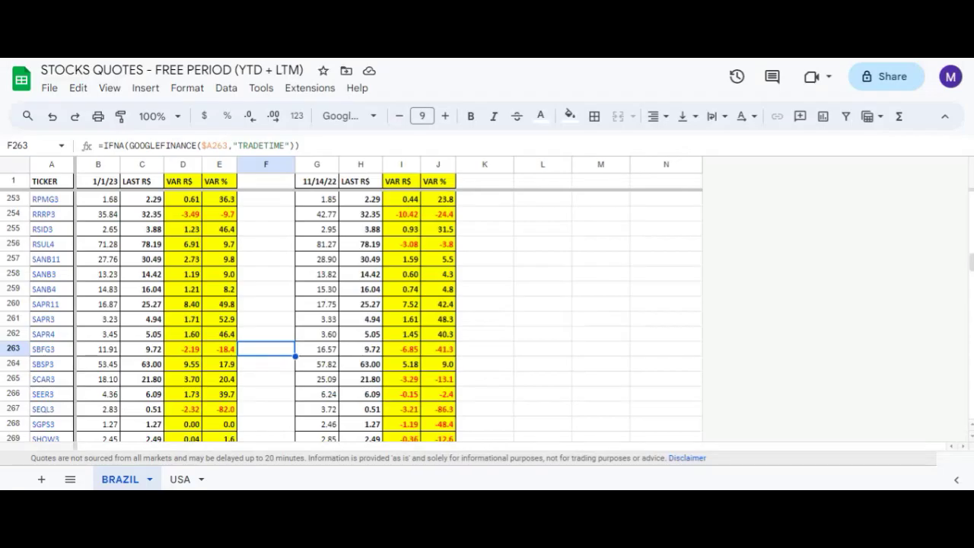
left_click(329, 59)
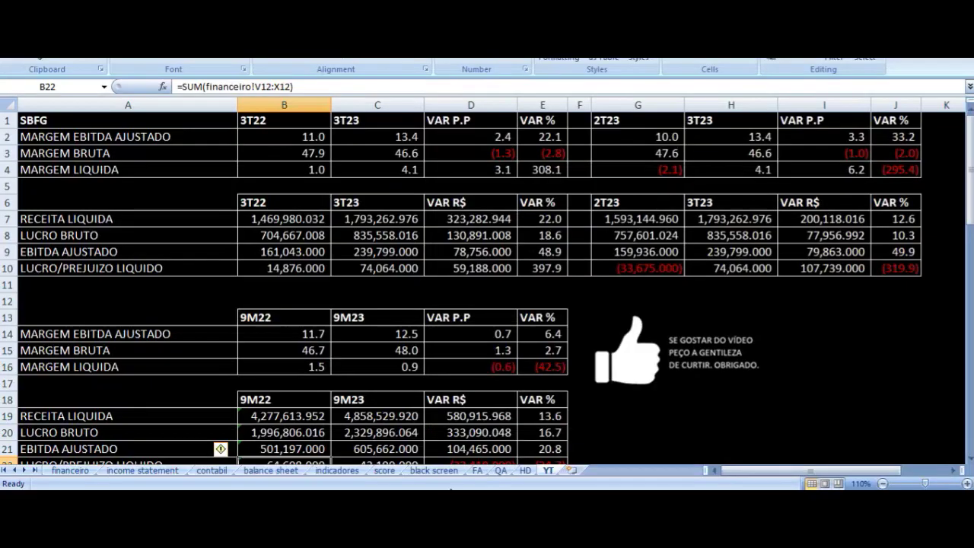
- Highlight the 3T22 versus 3T23 block B1:E10 and the 2T23 versus 3T23 block G1:I10, ending on the first 3T22 heading
left_click_drag(307, 120, 509, 268)
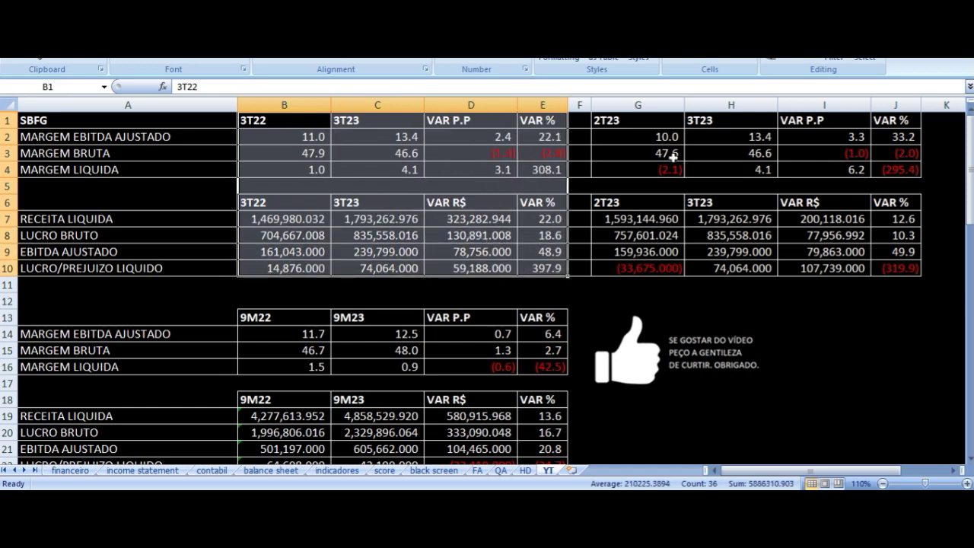
left_click_drag(647, 119, 850, 264)
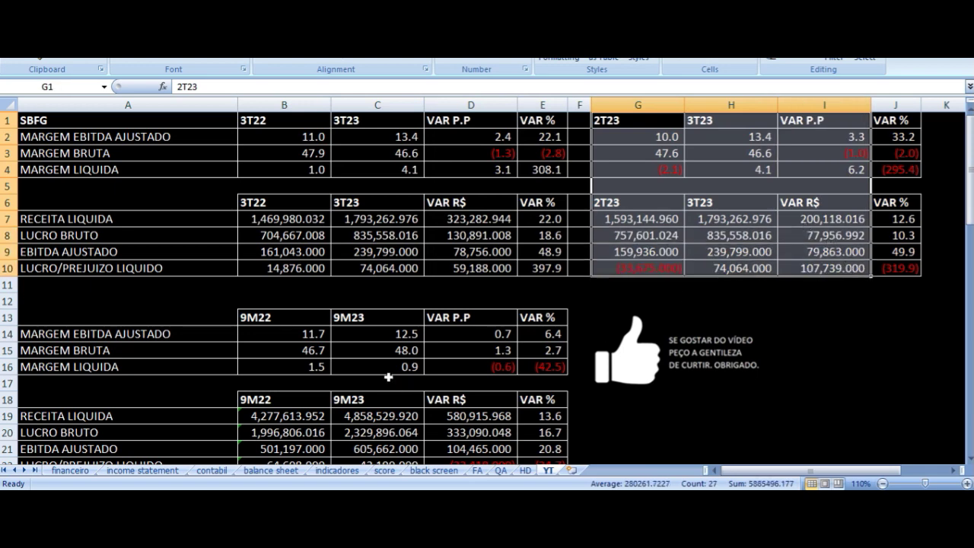
left_click(285, 122)
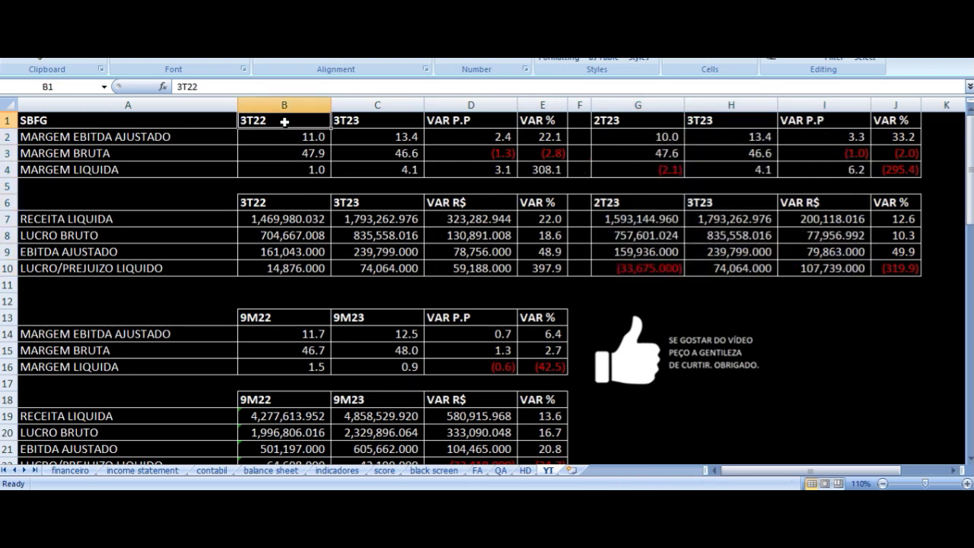
- Review the quarterly MARGEM EBITDA AJUSTADO row, cell by cell, for 3T22, 3T23 and the VAR P.P change
left_click(284, 137)
left_click(127, 136)
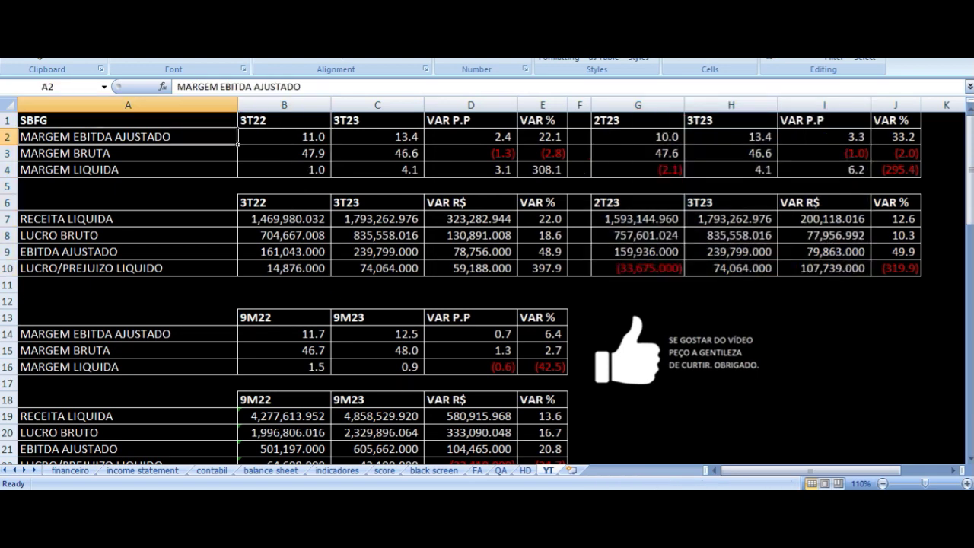
left_click(284, 137)
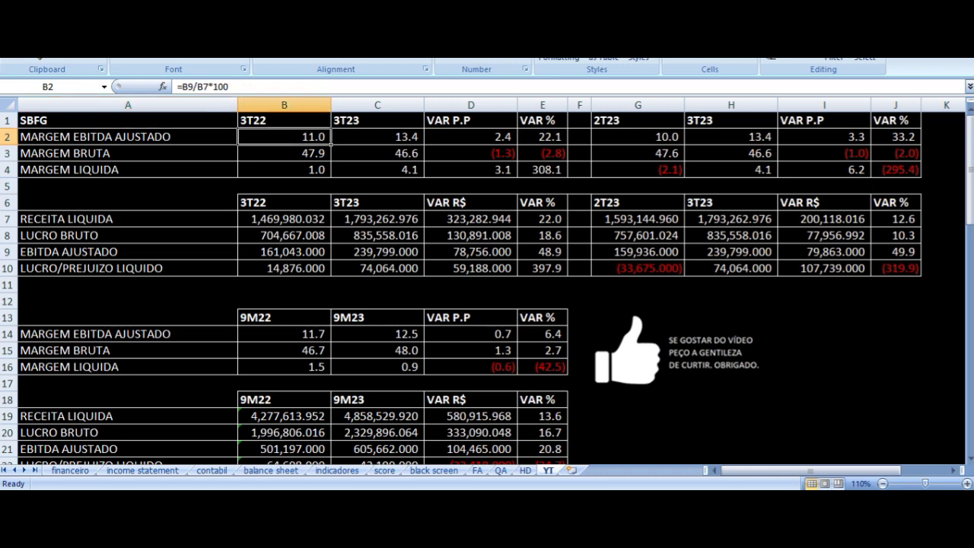
left_click(378, 136)
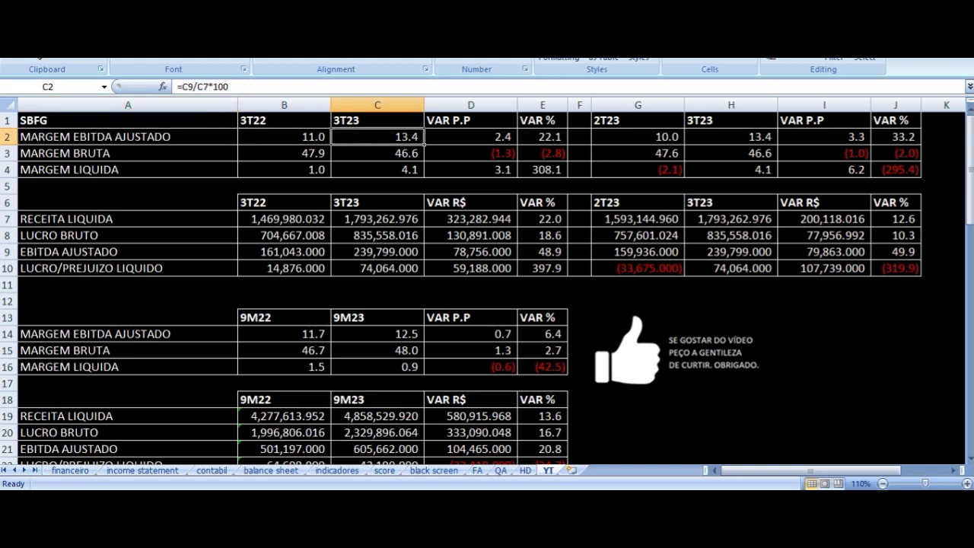
left_click(470, 137)
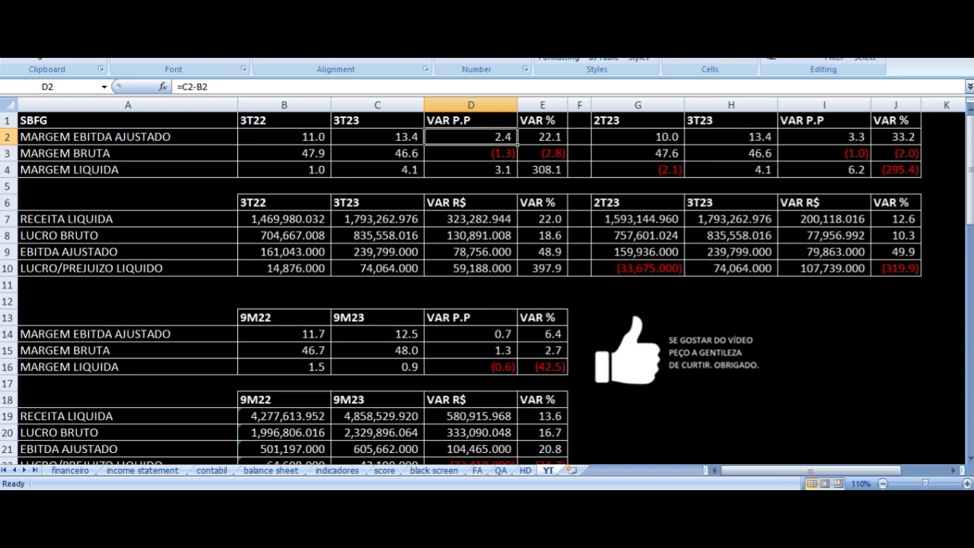
- Review the quarterly MARGEM BRUTA row from its label through 3T22, 3T23 and the VAR P.P change
key("Down")
key("Left")
key("Left")
key("Left")
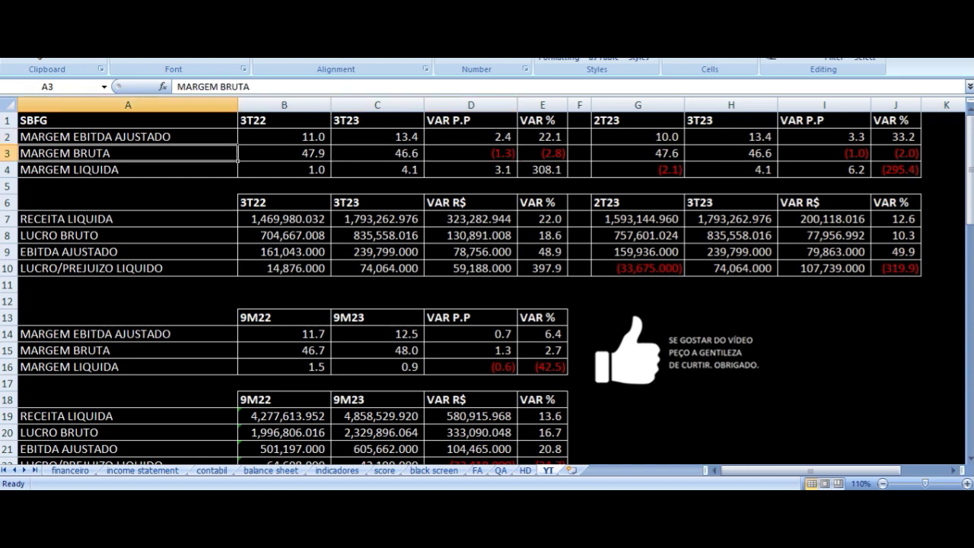
left_click(284, 153)
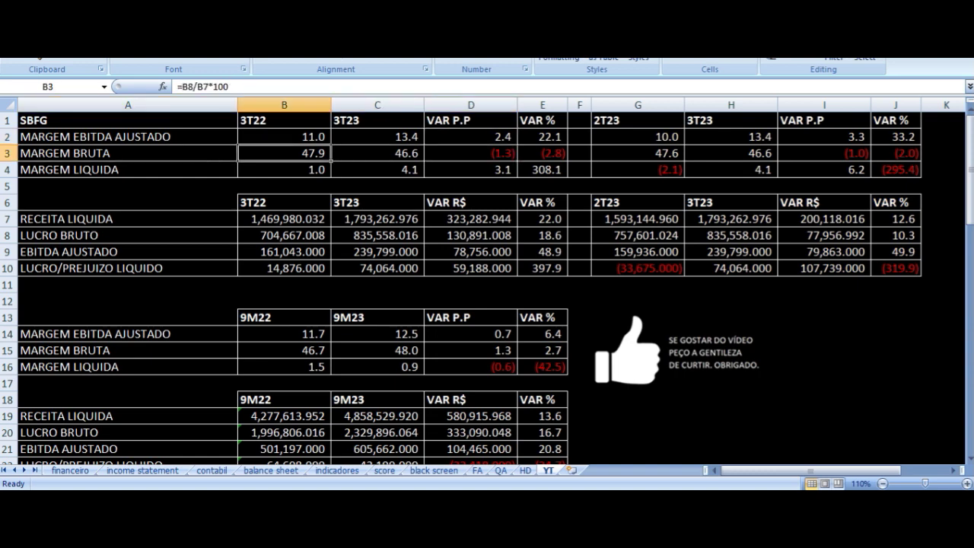
left_click(377, 153)
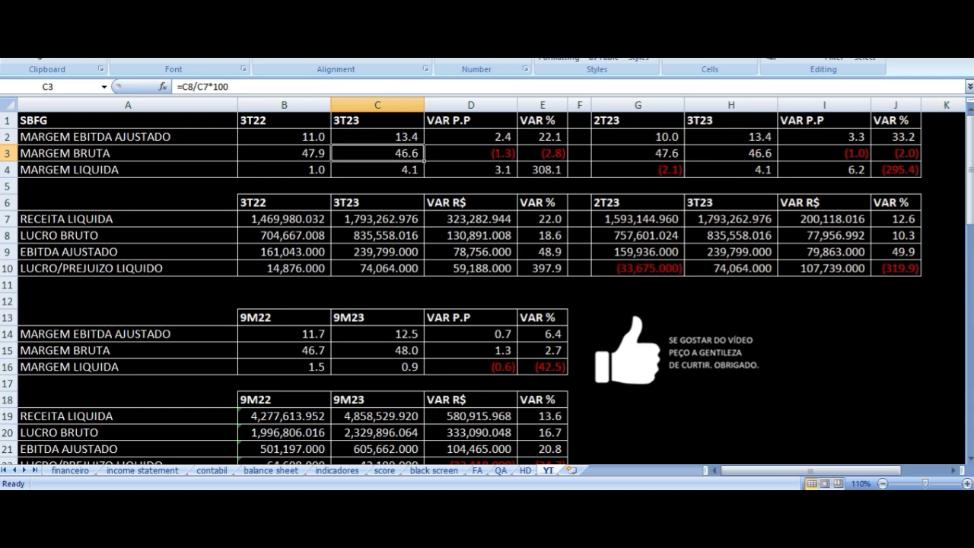
left_click(471, 153)
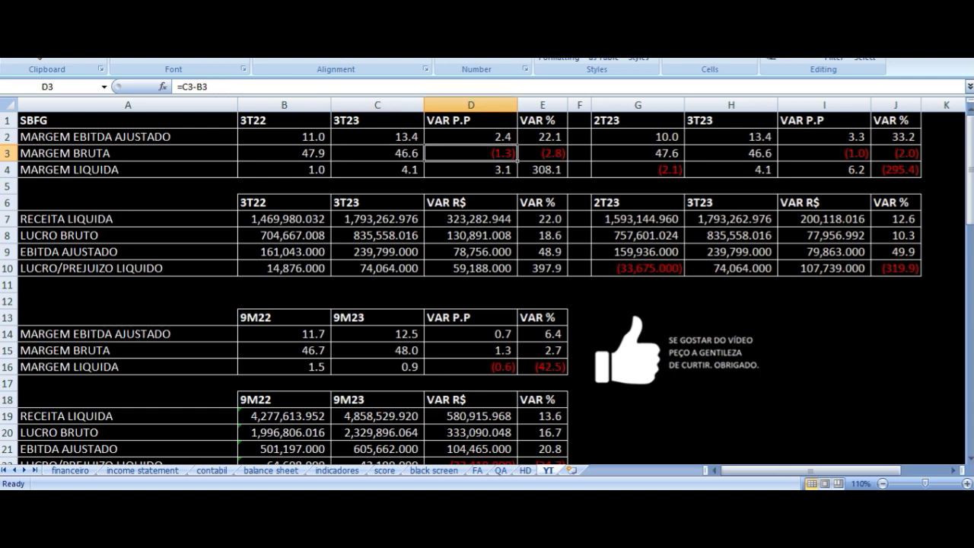
- Review the quarterly MARGEM LIQUIDA row from its label through 3T22, 3T23 and the VAR P.P change
key("Down")
key("Left")
key("Left")
key("Left")
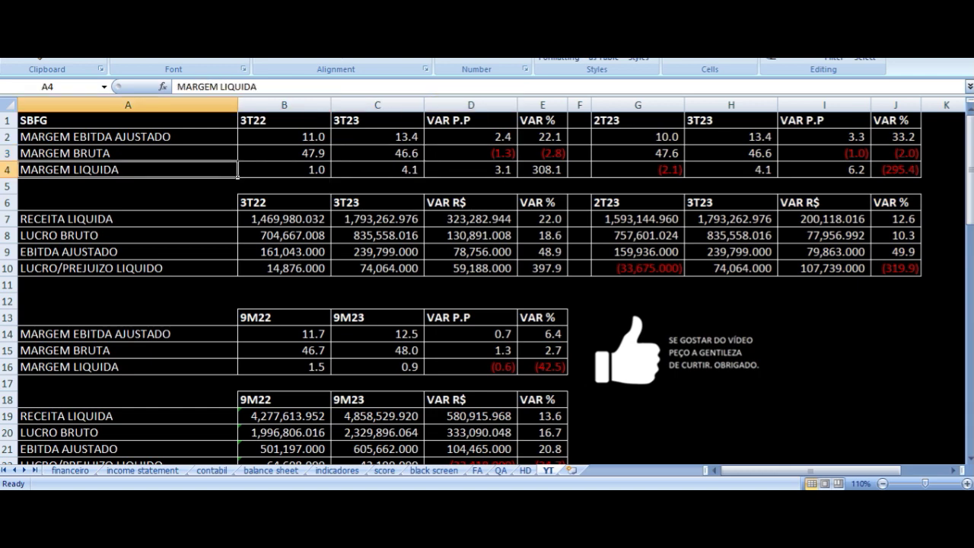
left_click(284, 169)
left_click(378, 169)
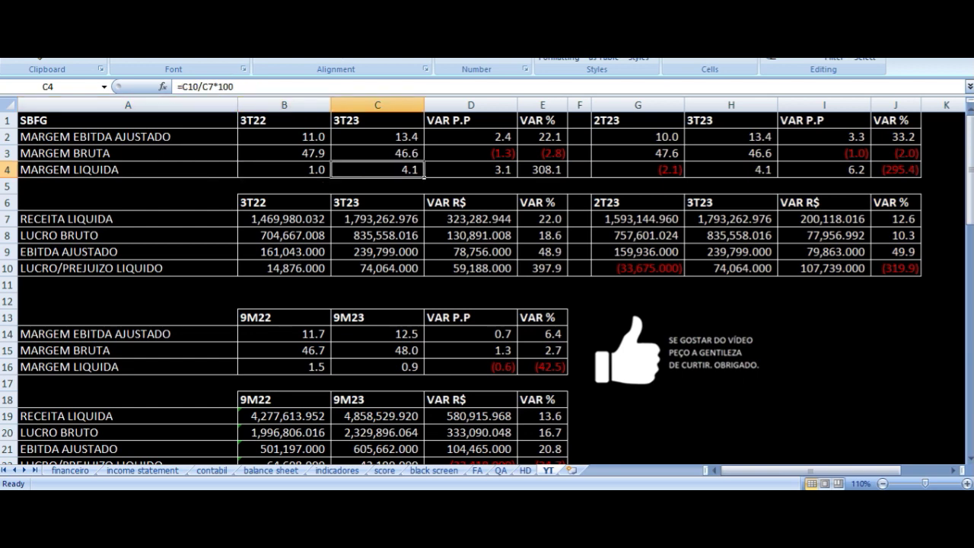
left_click(470, 169)
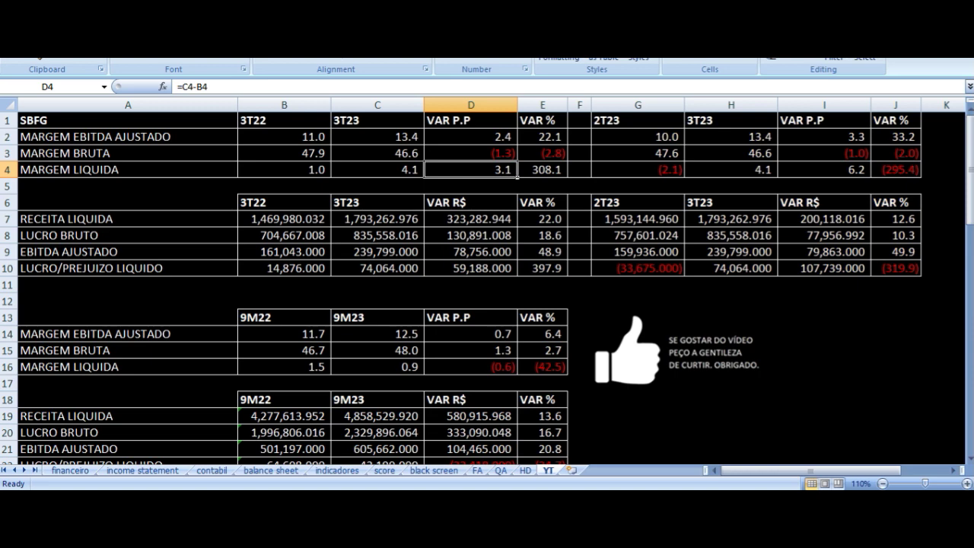
- Review the quarterly RECEITA LIQUIDA row through 3T22, 3T23 and VAR %, and go over its quarterly values a second time
key("Down")
key("Down")
key("Down")
key("Left")
key("Left")
key("Left")
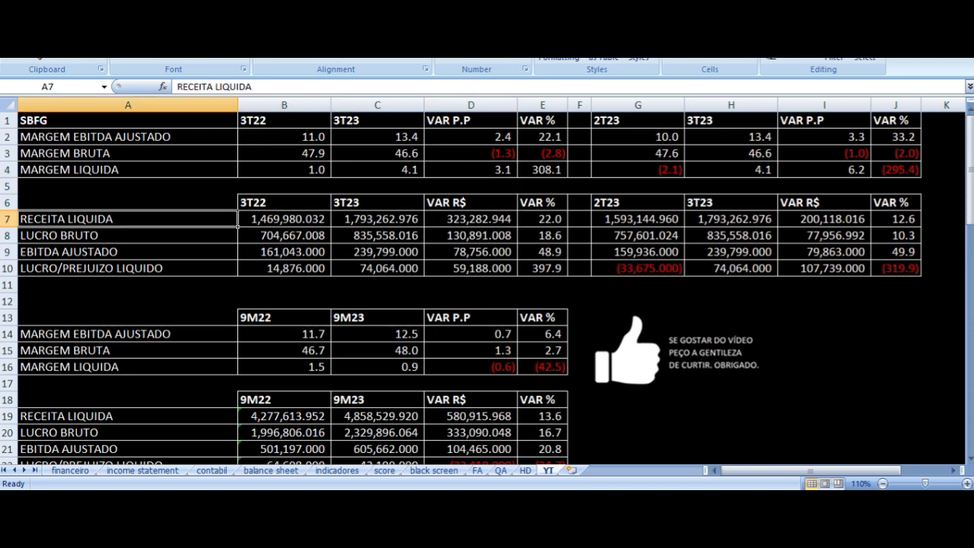
key("Right")
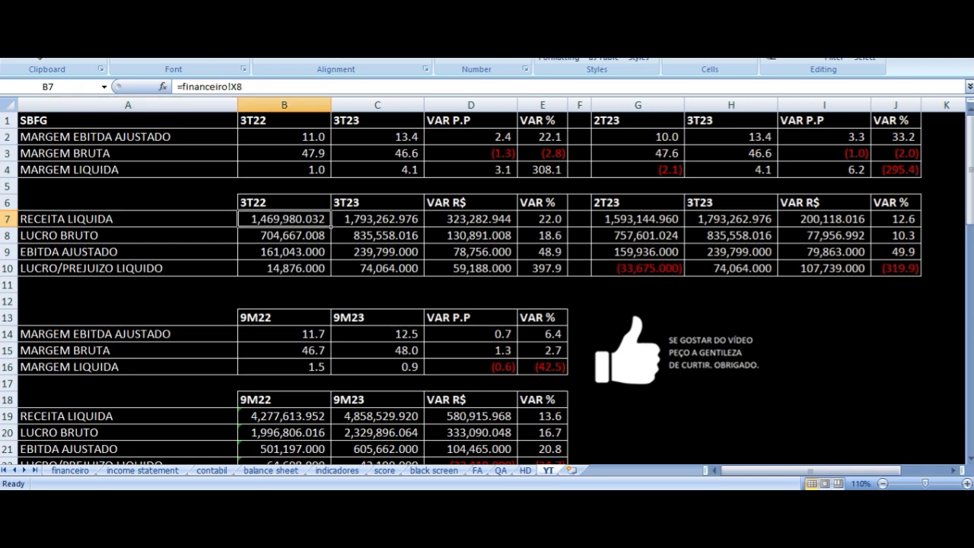
key("Right")
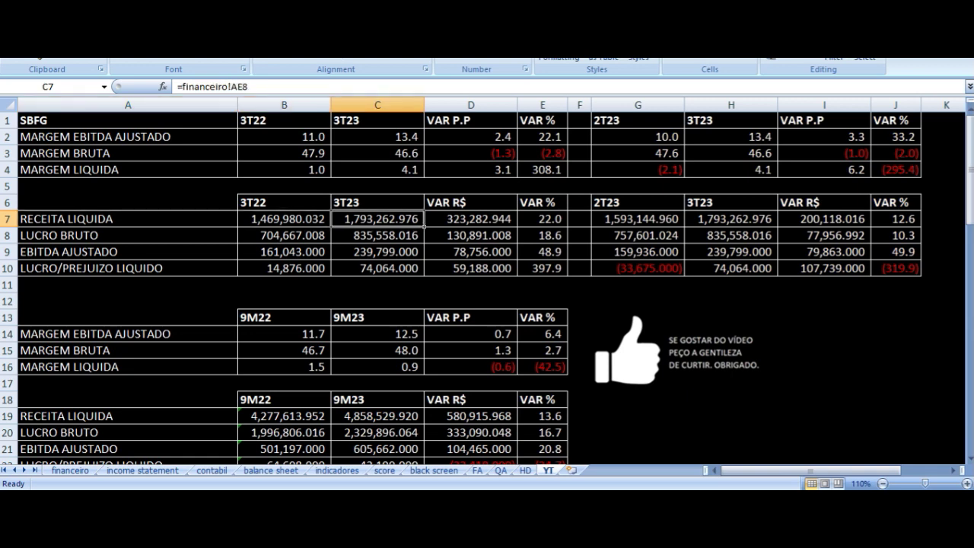
key("Right")
key("Right")
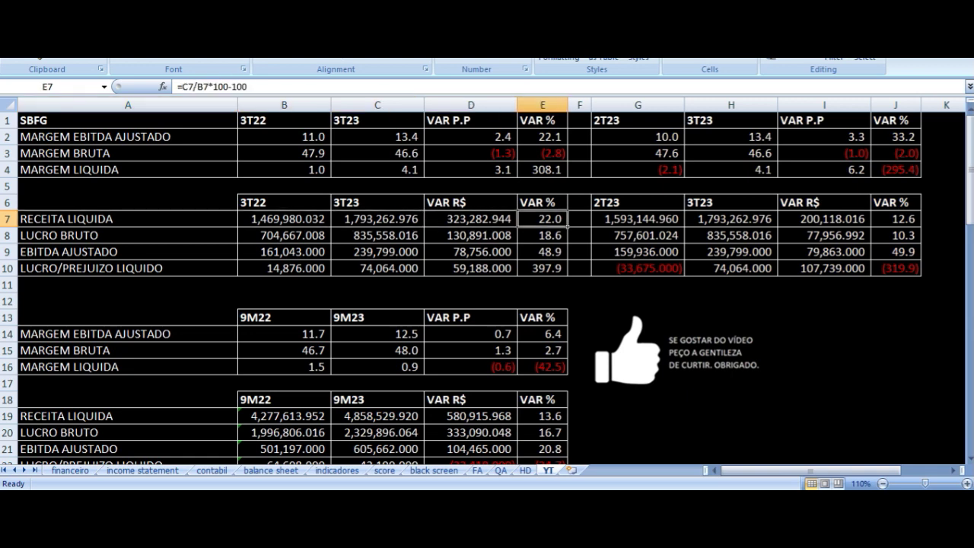
key("Left")
key("Left")
key("Left")
key("Left")
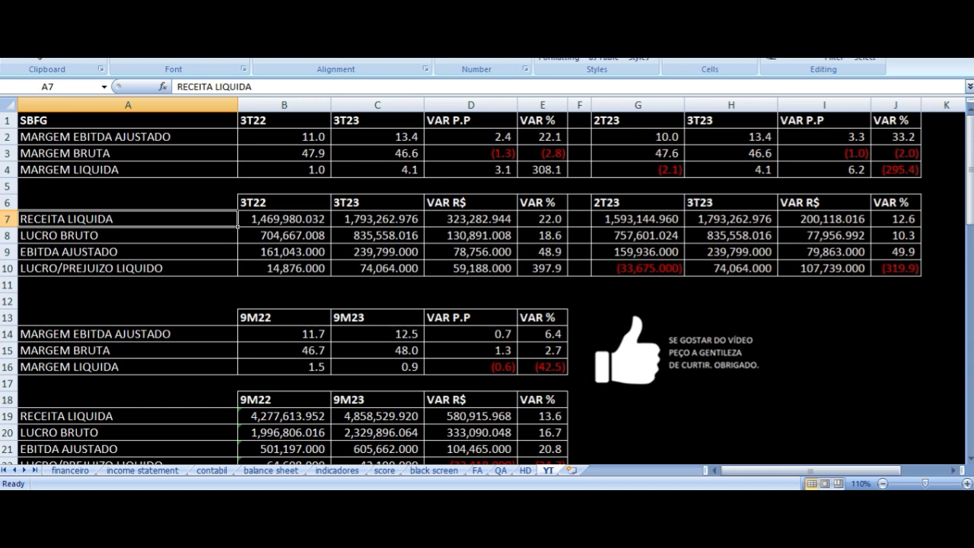
key("Right")
key("Right")
key("Right")
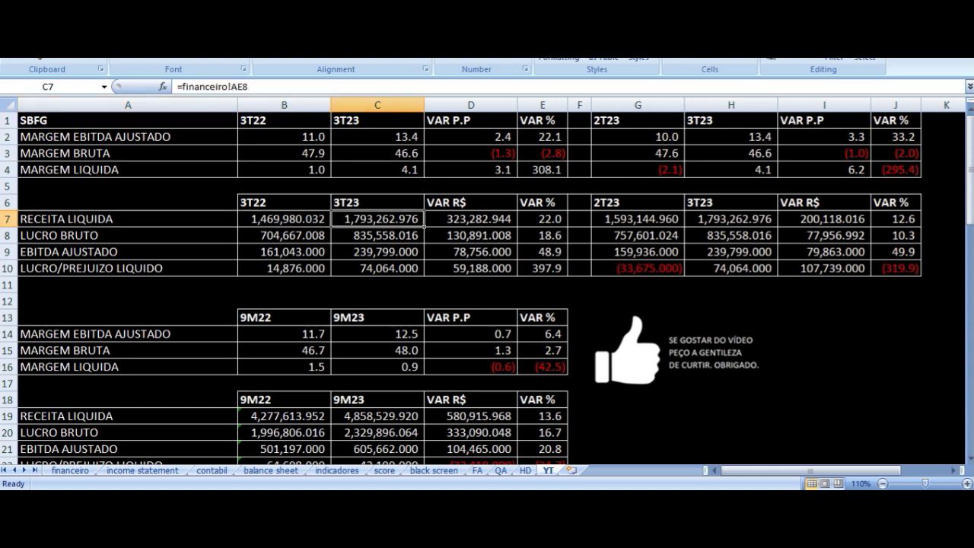
- Review the quarterly LUCRO BRUTO row from its label through 3T22 and 3T23 to the VAR % change
key("Down")
key("Left")
key("Left")
key("Left")
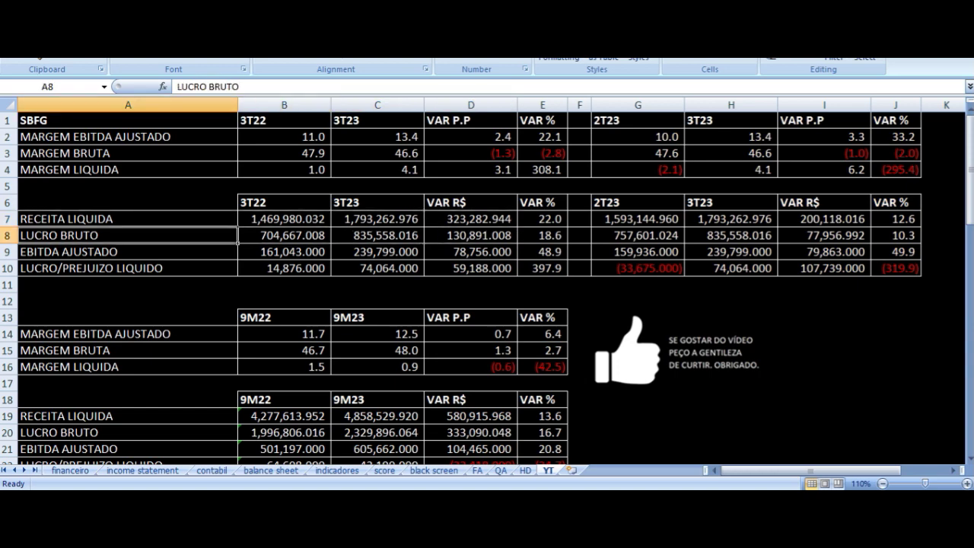
key("Right")
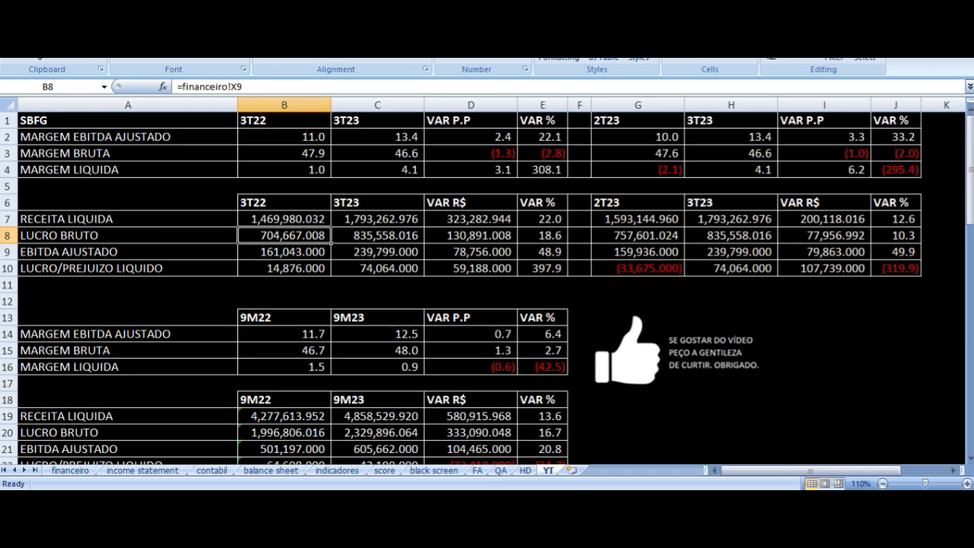
key("Right")
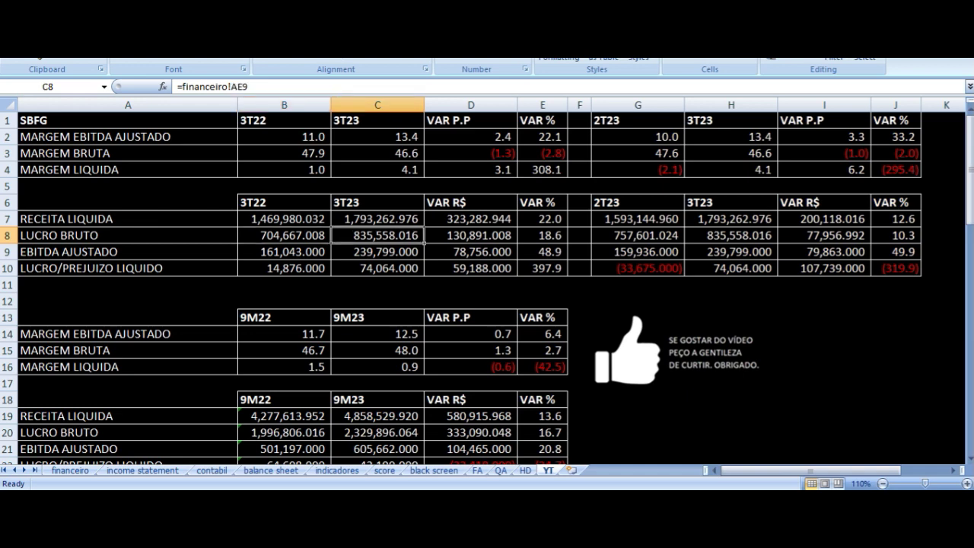
key("Right")
key("Right")
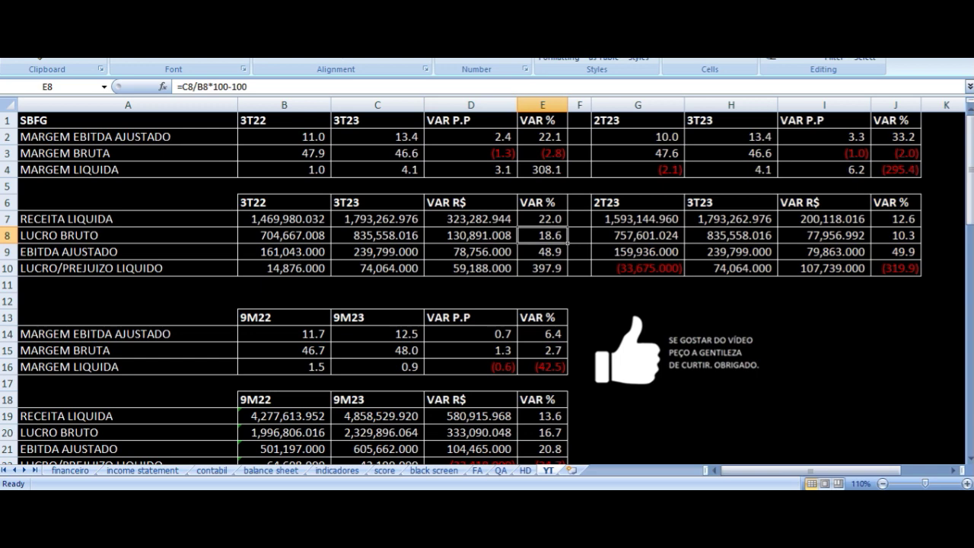
- Review the quarterly EBITDA AJUSTADO row from its label through 3T22 and 3T23 to the VAR % change
key("Down")
key("Left")
key("Left")
key("Left")
key("Left")
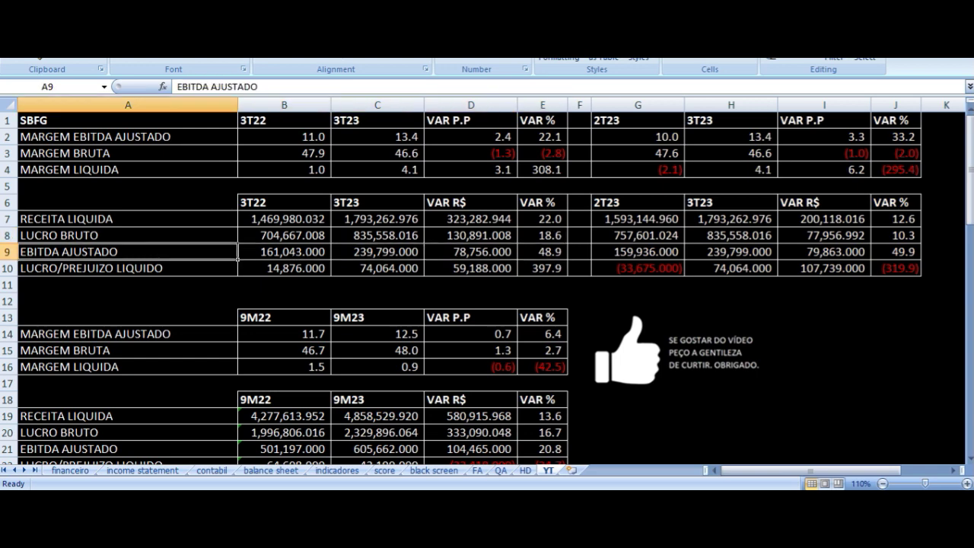
key("Right")
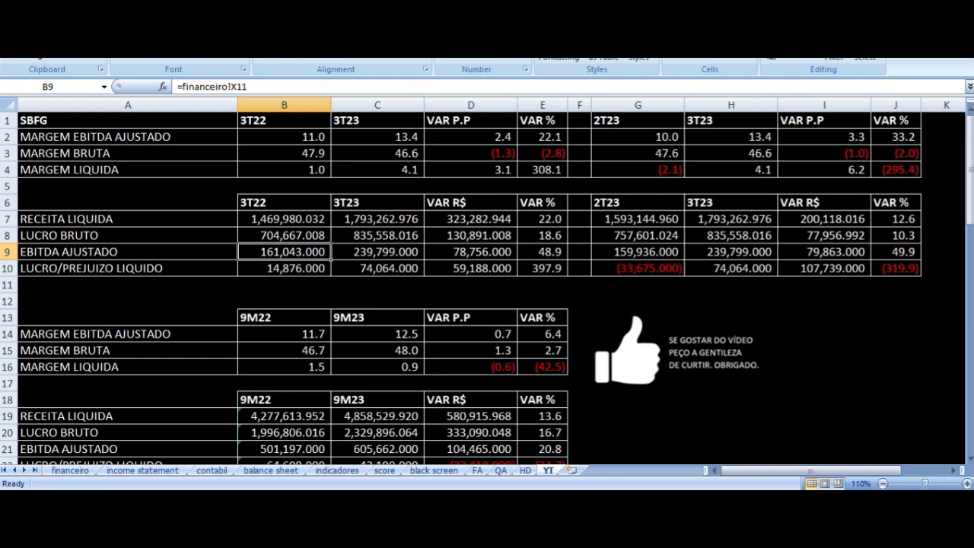
key("Right")
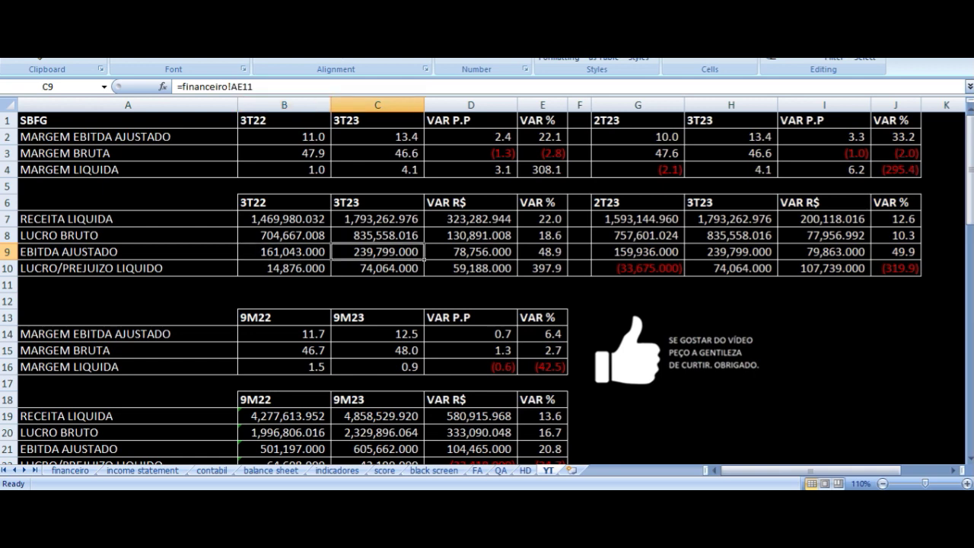
key("Right")
key("Right")
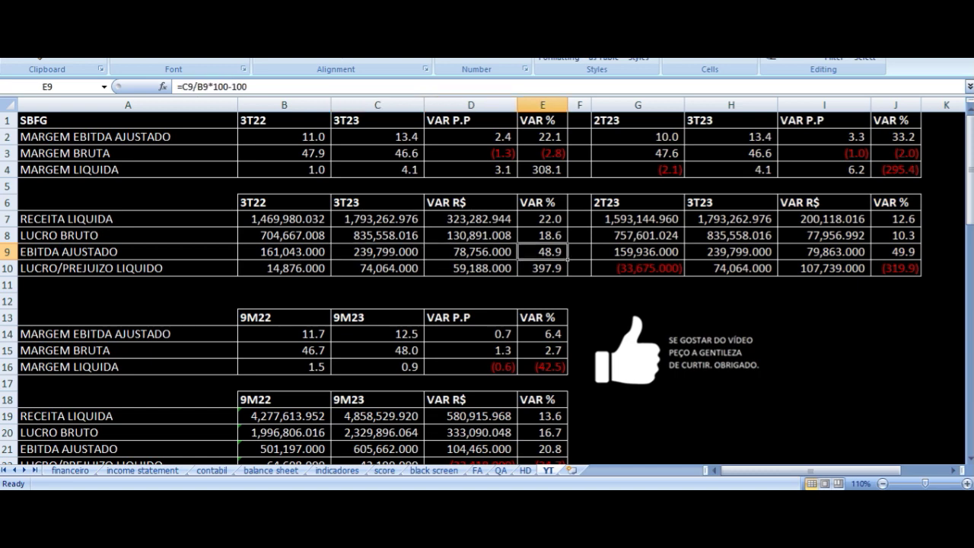
- Review the quarterly LUCRO/PREJUIZO LIQUIDO row through 3T22, 3T23, VAR R$ and VAR %
key("Down")
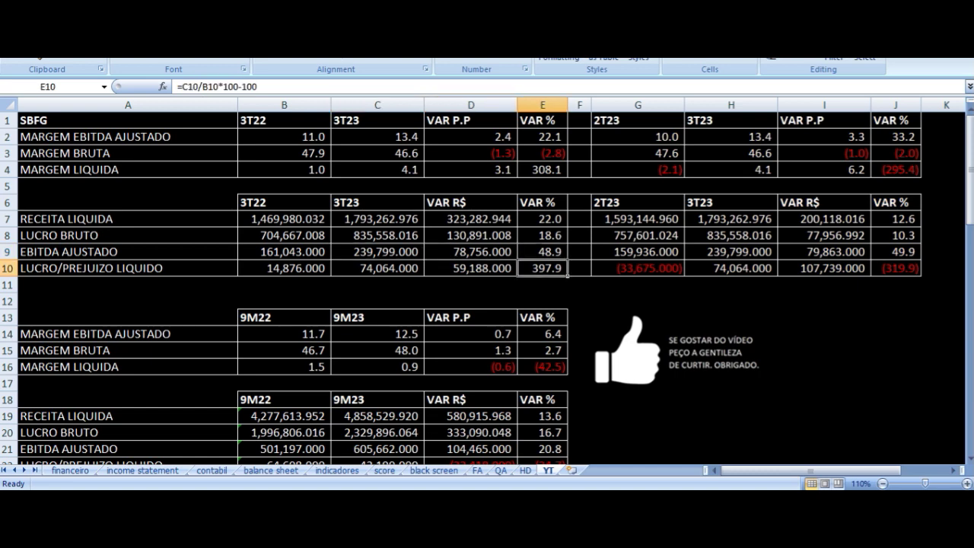
key("Left")
key("Left")
key("Left")
key("Left")
key("Right")
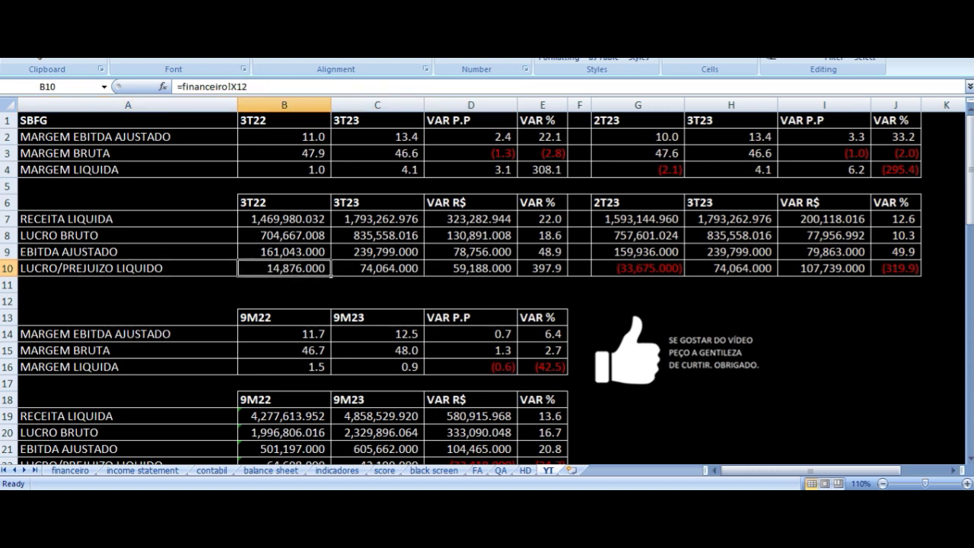
key("Right")
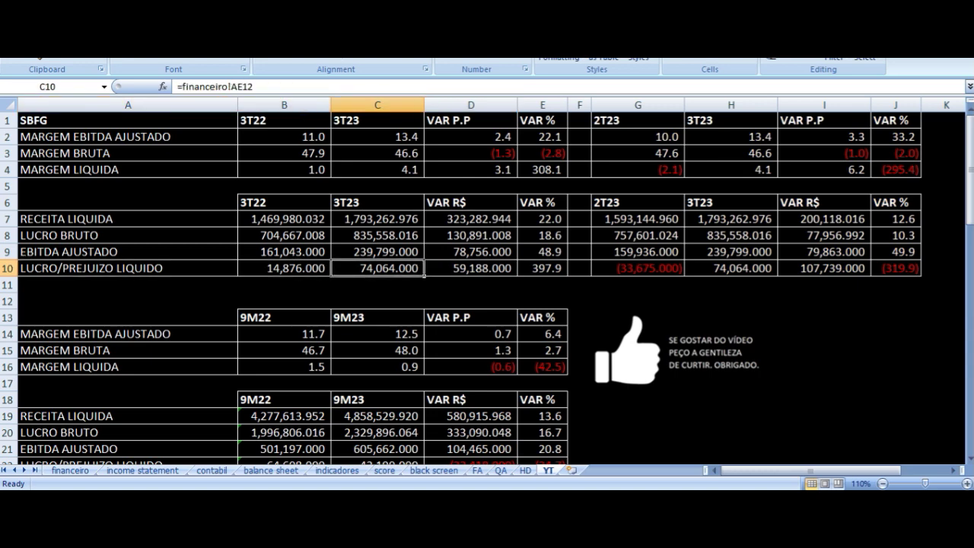
key("Right")
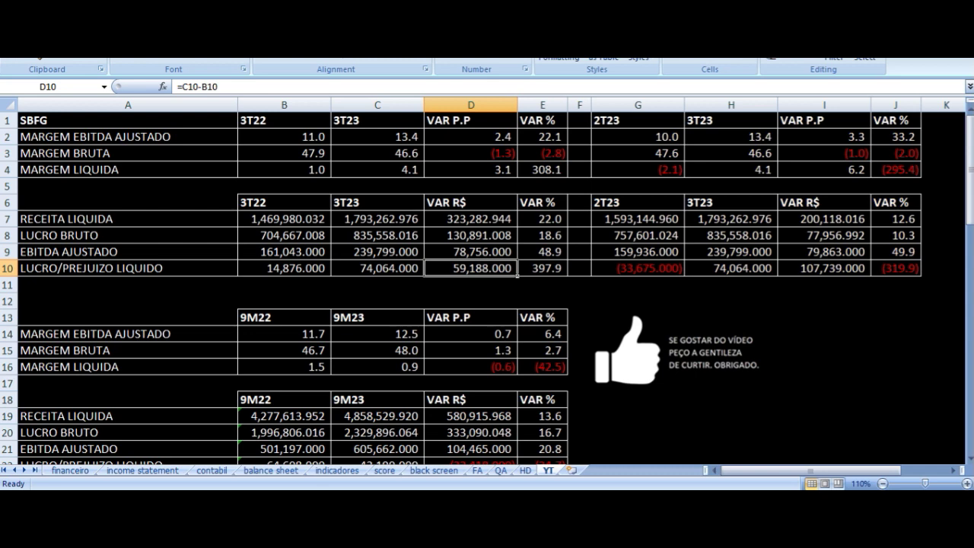
key("Right")
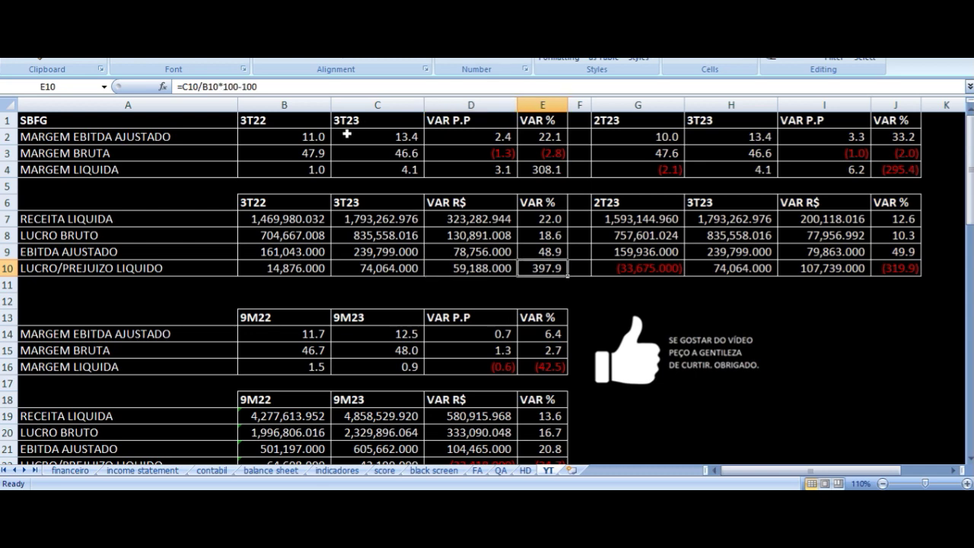
- Recap the 3T22 versus 3T23 block through the VAR % of revenue, EBITDA and net profit, plus the gross margin's VAR P.P
left_click_drag(307, 205, 537, 269)
left_click(543, 220)
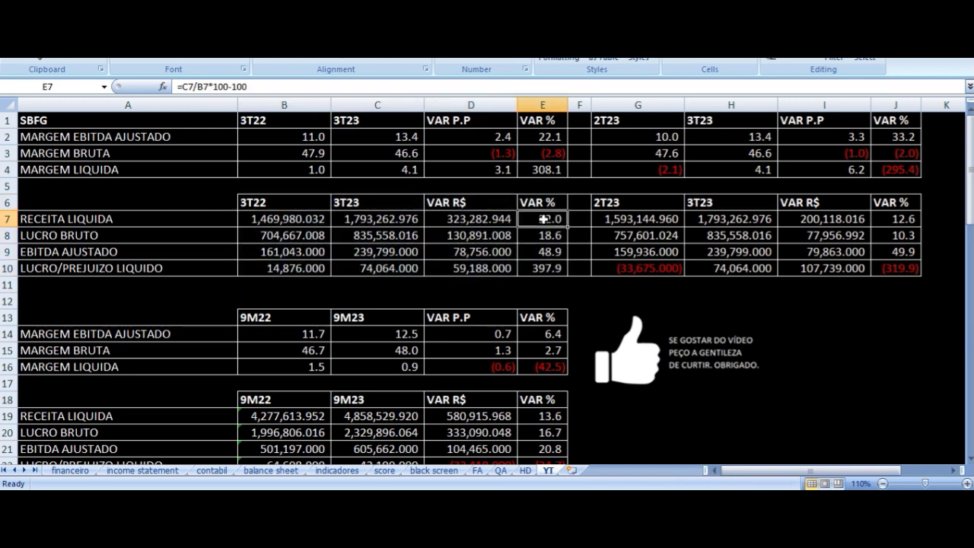
left_click(539, 252)
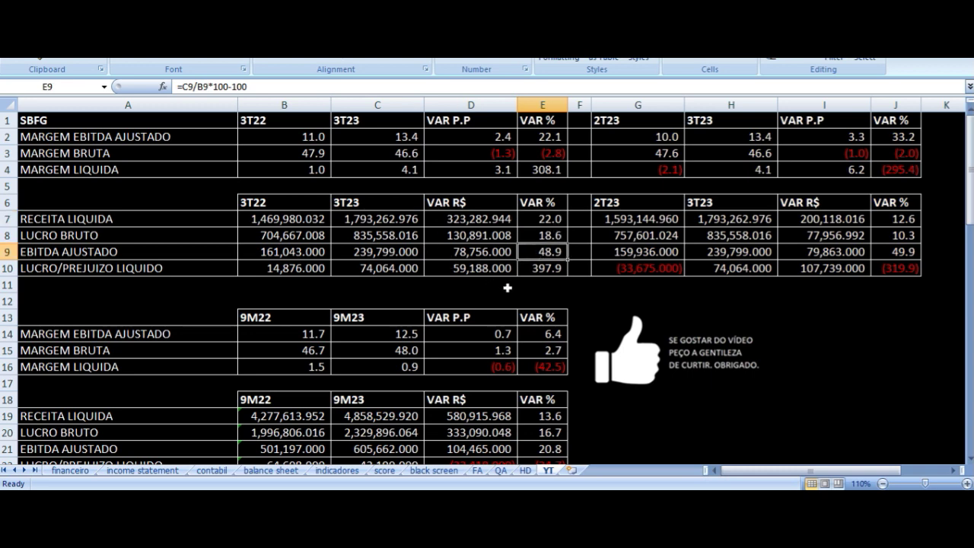
left_click(531, 274)
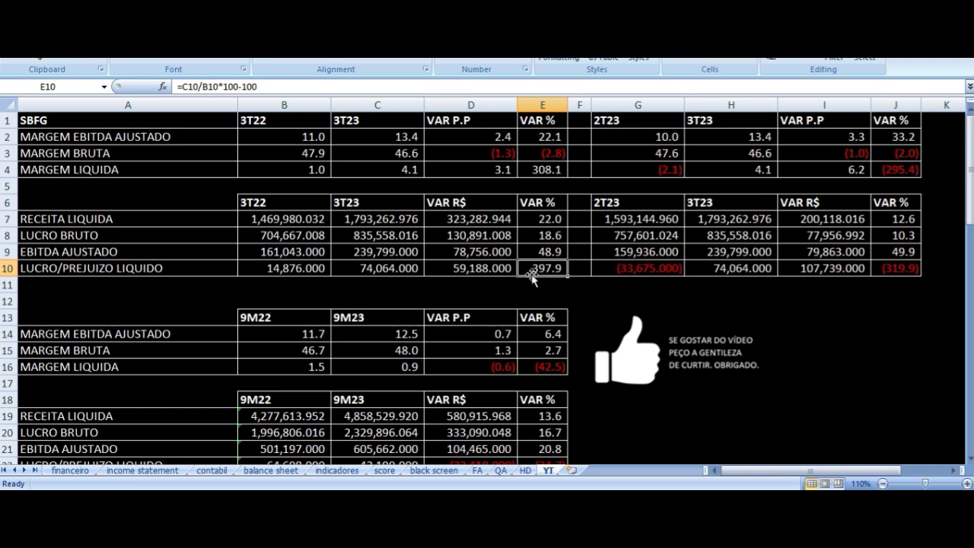
left_click(491, 157)
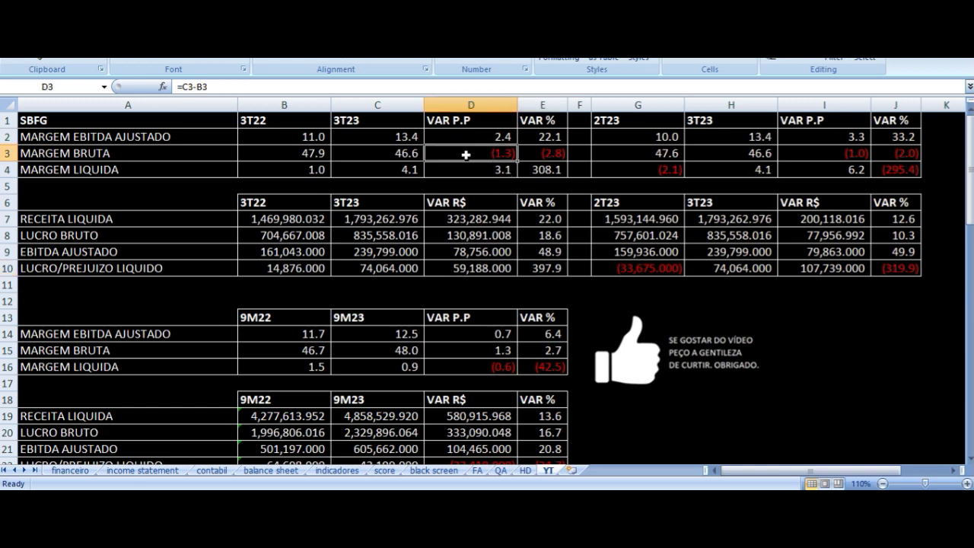
- Check the 3T22 values of RECEITA LIQUIDA, EBITDA AJUSTADO and LUCRO/PREJUIZO LIQUIDO
left_click(289, 220)
left_click(292, 252)
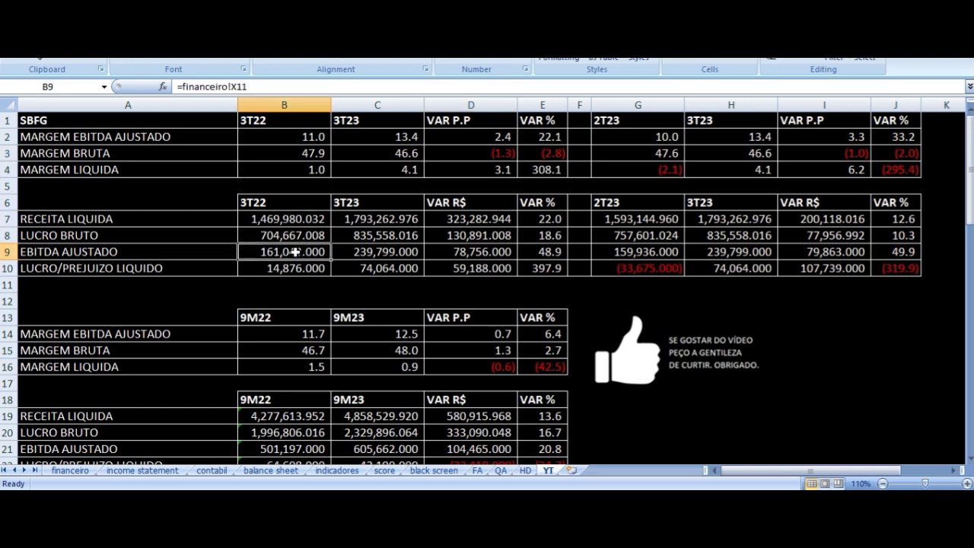
left_click(315, 271)
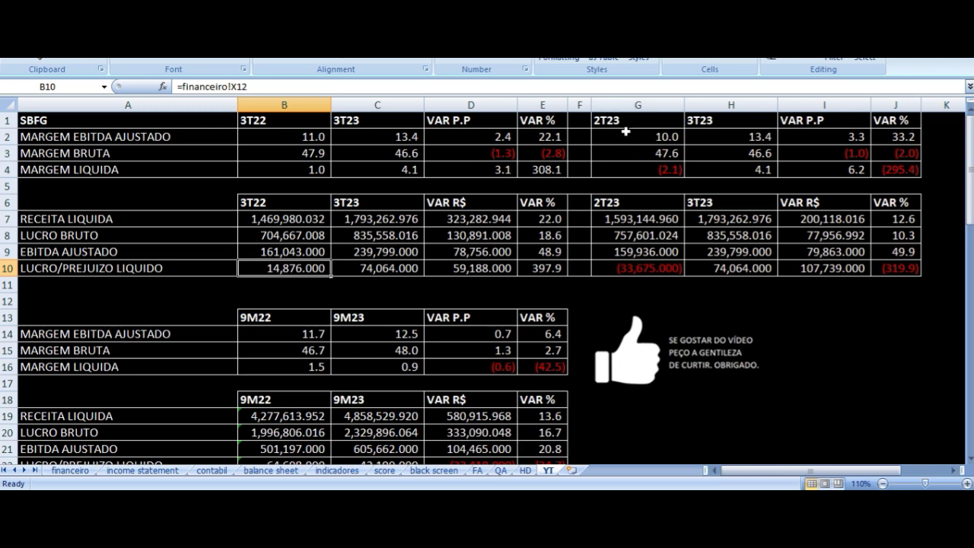
- Highlight the 2T23 versus 3T23 comparison and review its MARGEM EBITDA AJUSTADO row through 2T23, 3T23 and VAR P.P
left_click_drag(629, 125, 876, 263)
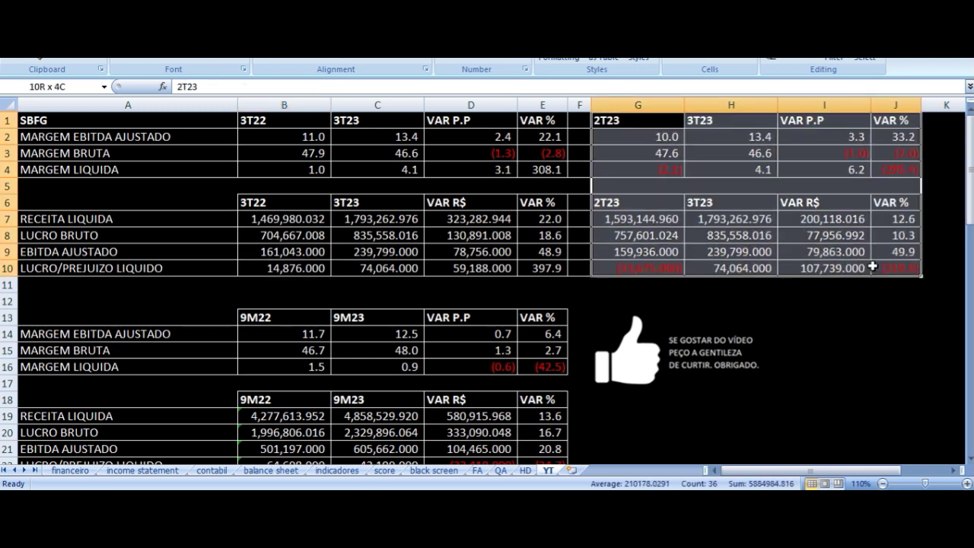
left_click(640, 137)
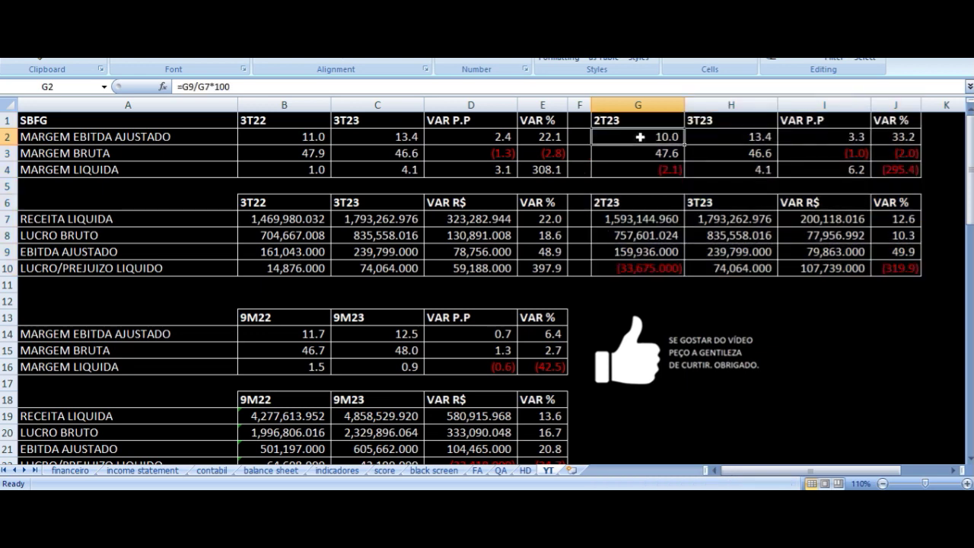
left_click(730, 137)
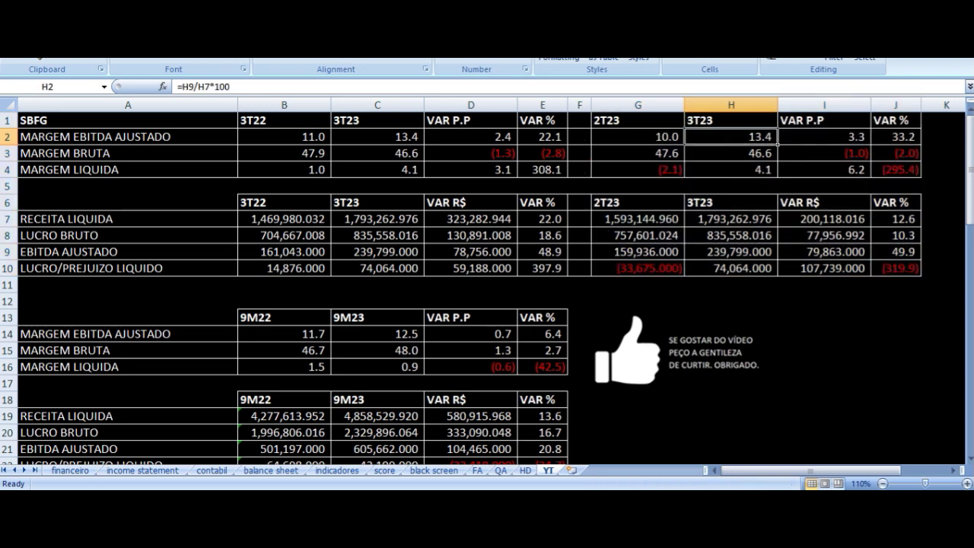
left_click(825, 137)
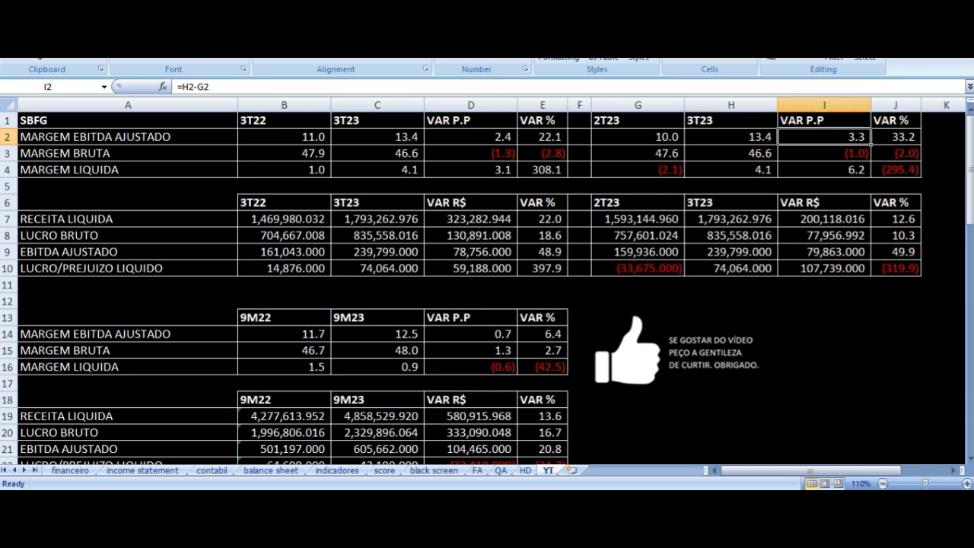
- Review MARGEM BRUTA in the 2T23 versus 3T23 comparison, looking back at its change from 3T22
key("Down")
key("Left")
key("Left")
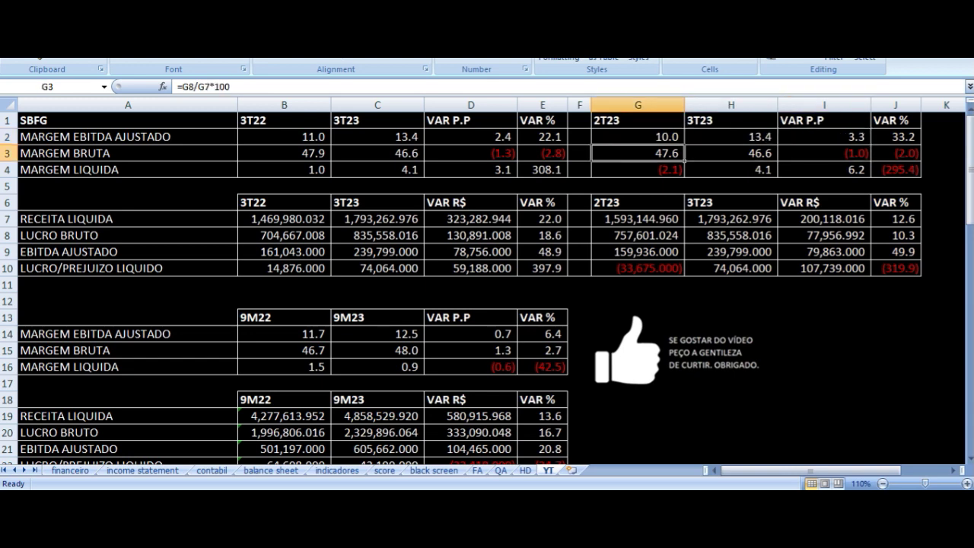
key("Left")
key("Left")
key("Left")
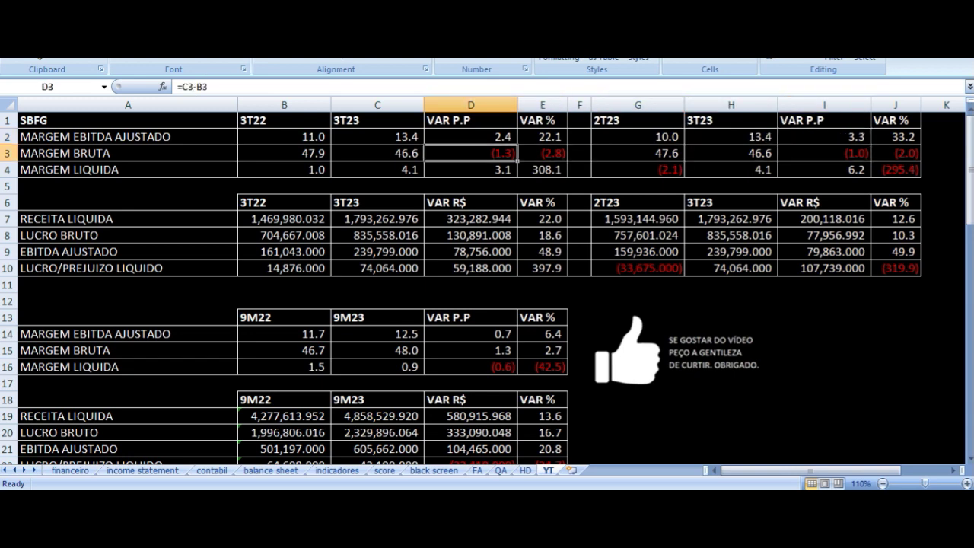
key("Left")
key("Right")
key("Right")
key("Right")
key("Right")
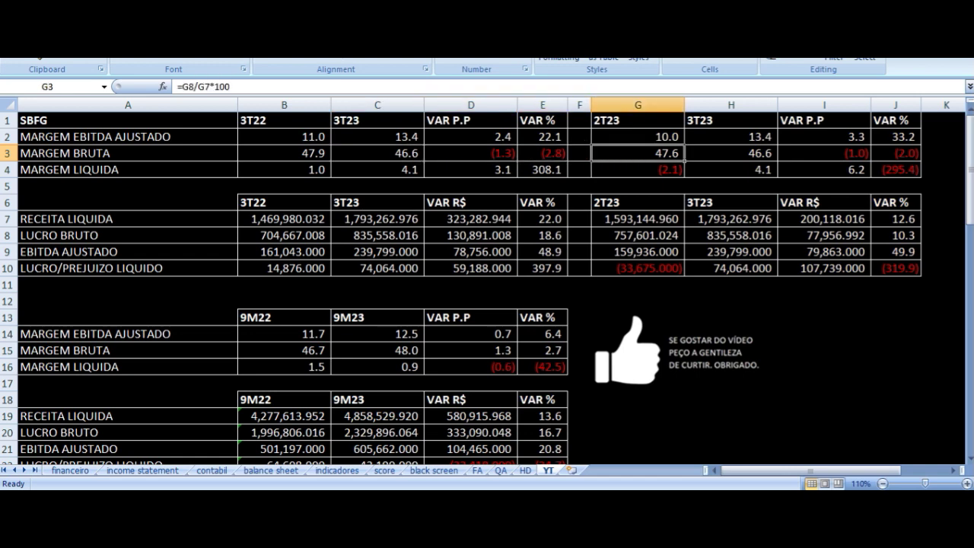
key("Right")
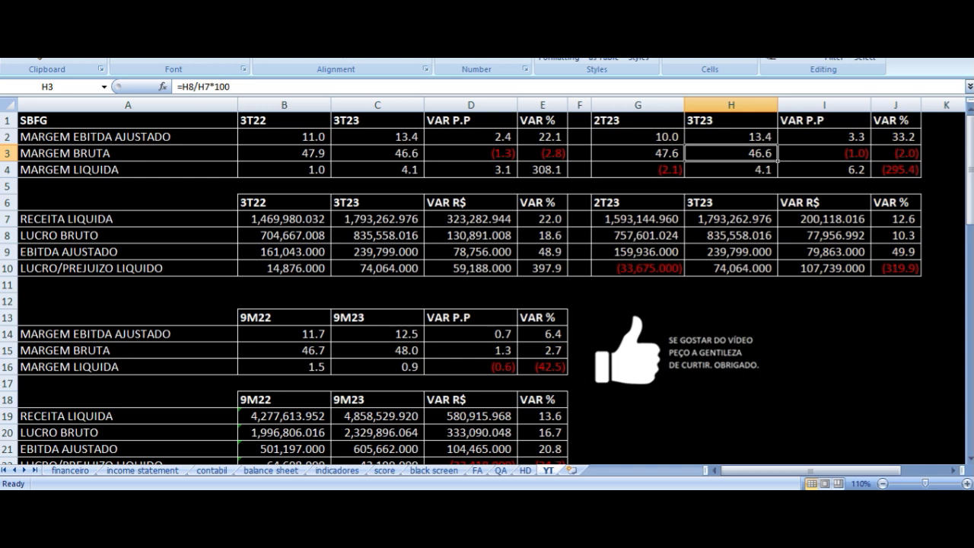
key("Right")
- Review the MARGEM LIQUIDA row through 2T23, 3T23 and VAR P.P., and return to its 2T23 value
key("Down")
key("Left")
key("Left")
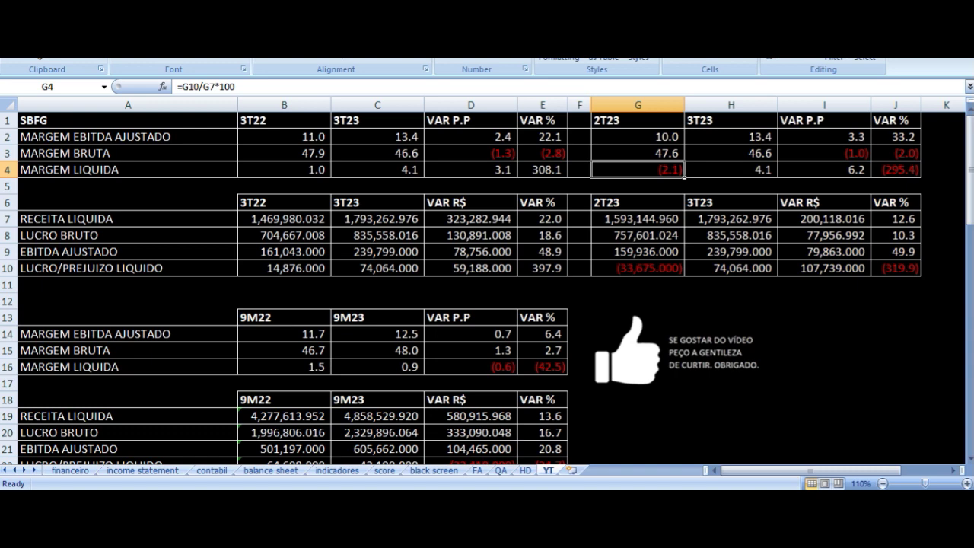
key("Right")
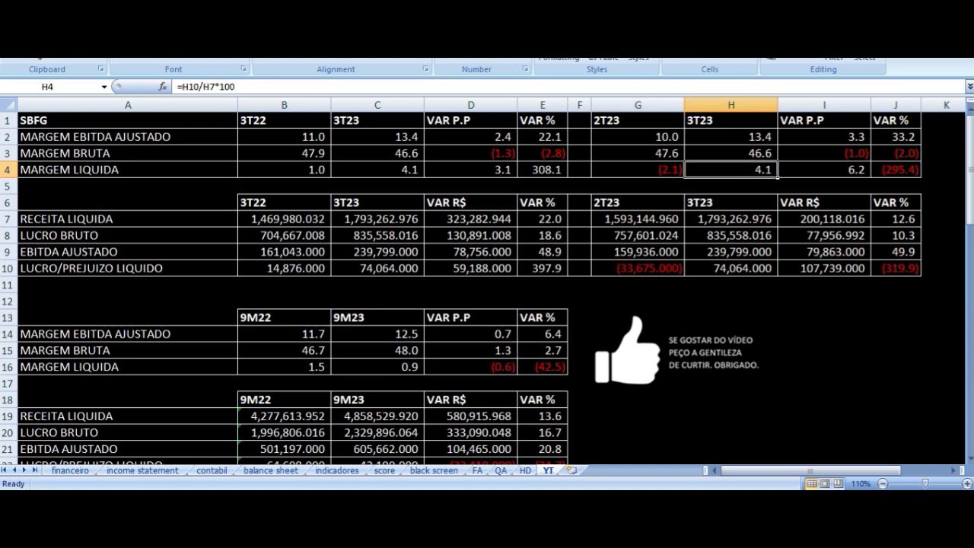
key("Right")
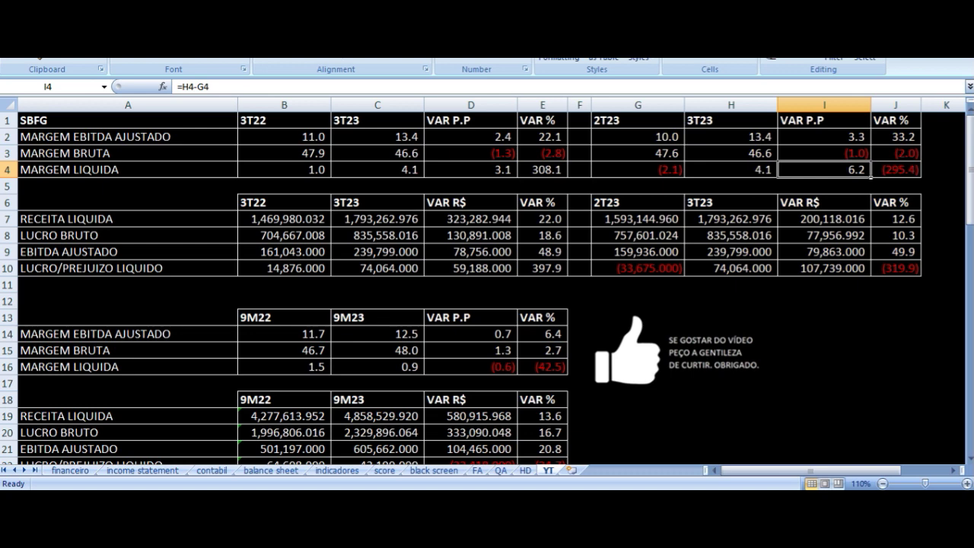
key("Left")
key("Left")
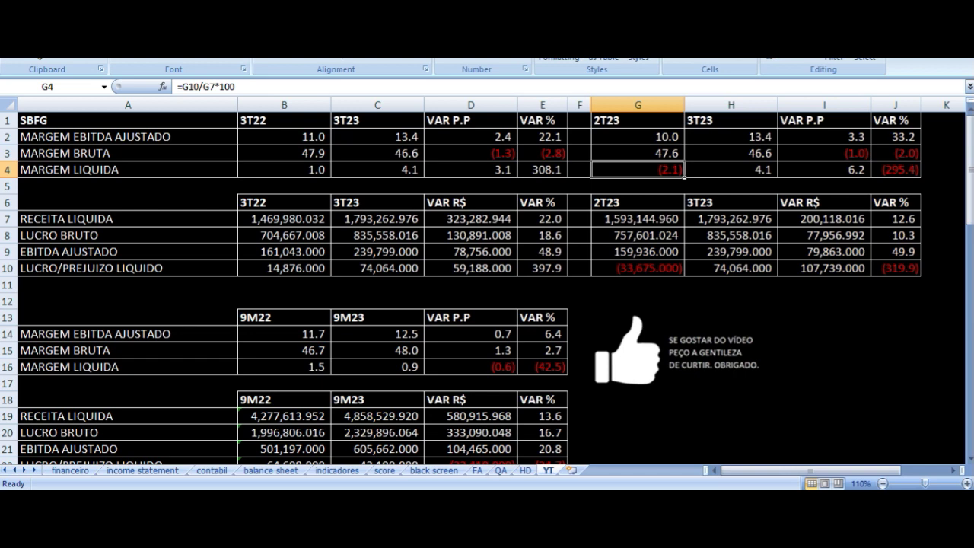
- Compare the RECEITA LIQUIDA values of 2T23 and 3T23
key("Down")
key("Down")
key("Down")
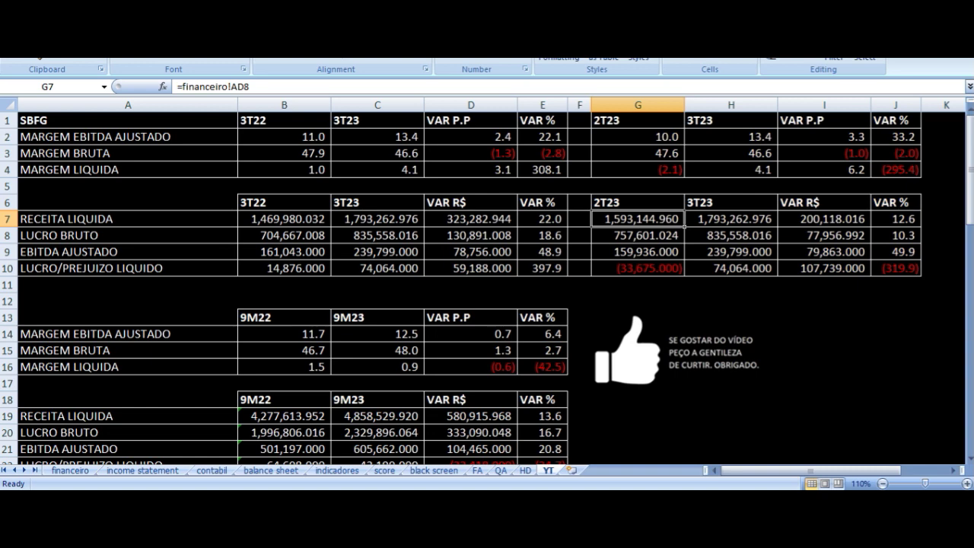
key("Right")
- Go over the EBITDA AJUSTADO row from 2T23 through 3T23 to the VAR % change
key("Down")
key("Down")
key("Left")
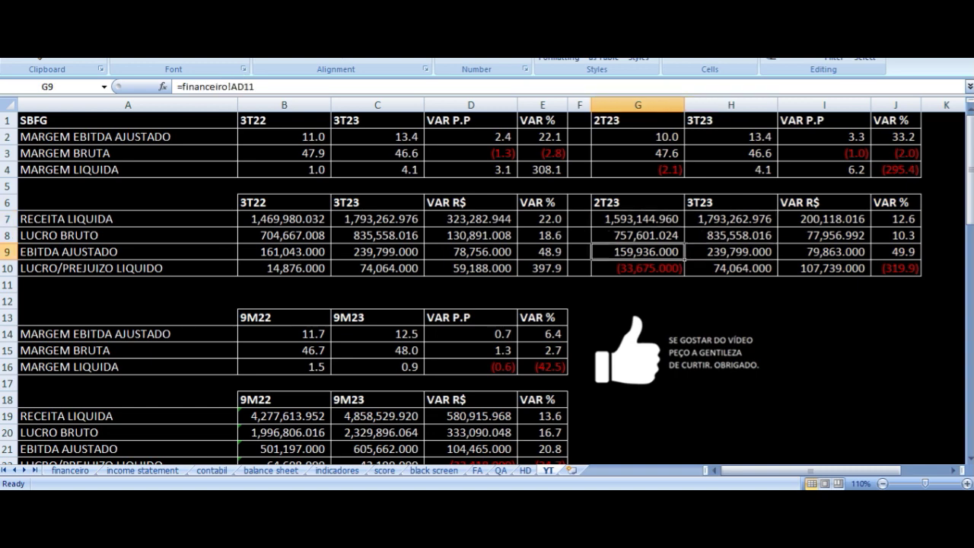
key("Right")
key("Right")
key("Right")
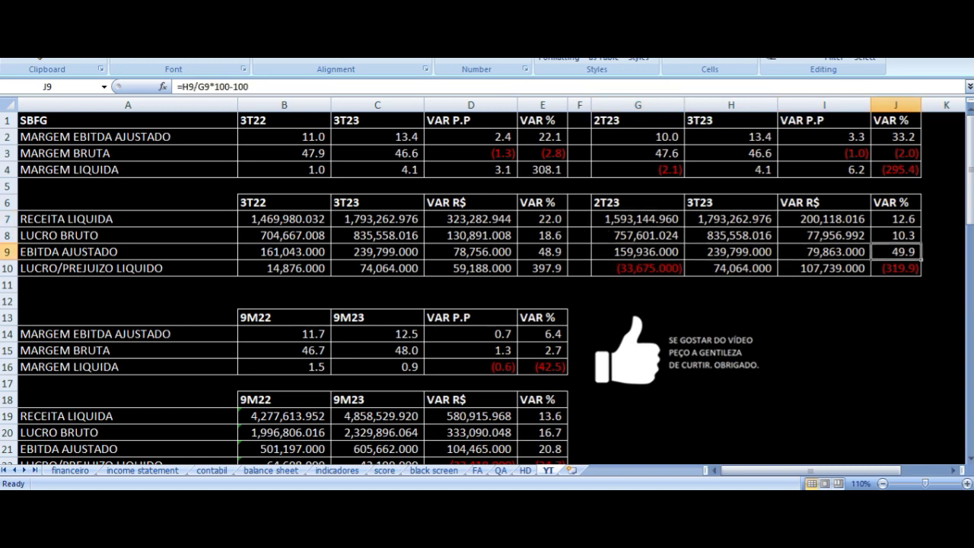
- Compare the LUCRO/PREJUIZO LIQUIDO values of 2T23 and 3T23
key("Left")
key("Left")
key("Left")
key("Down")
key("Right")
- Review the RECEITA LIQUIDA row from 2T23 through 3T23 and VAR R$ to VAR %
key("Up")
key("Up")
key("Up")
key("Left")
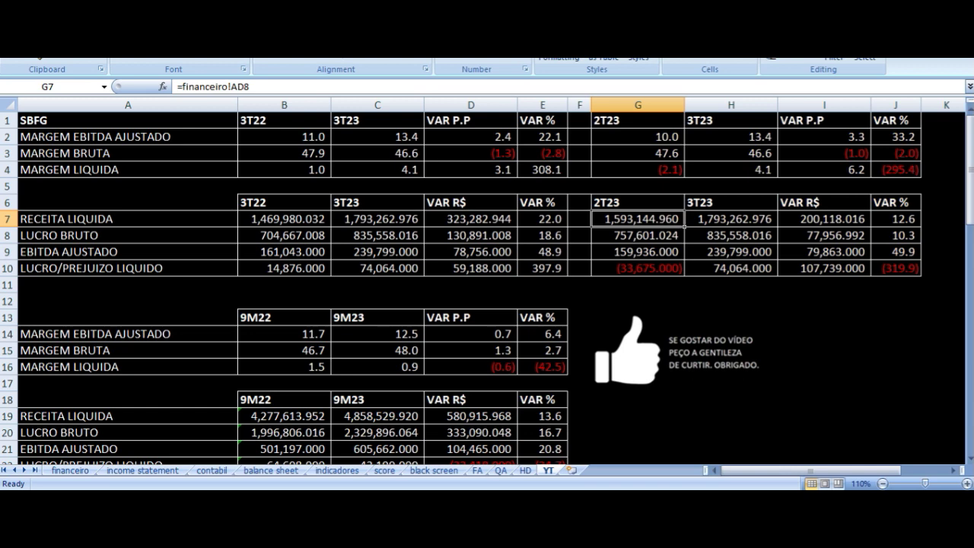
key("Right")
key("Right")
key("Right")
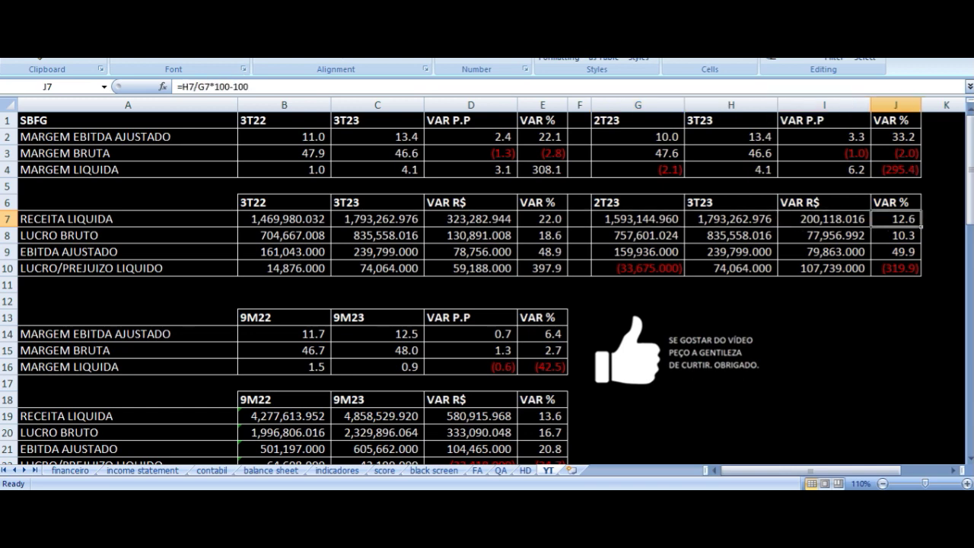
- Review the LUCRO BRUTO row from 2T23 through 3T23 and VAR R$ to VAR %
key("Down")
key("Left")
key("Left")
key("Left")
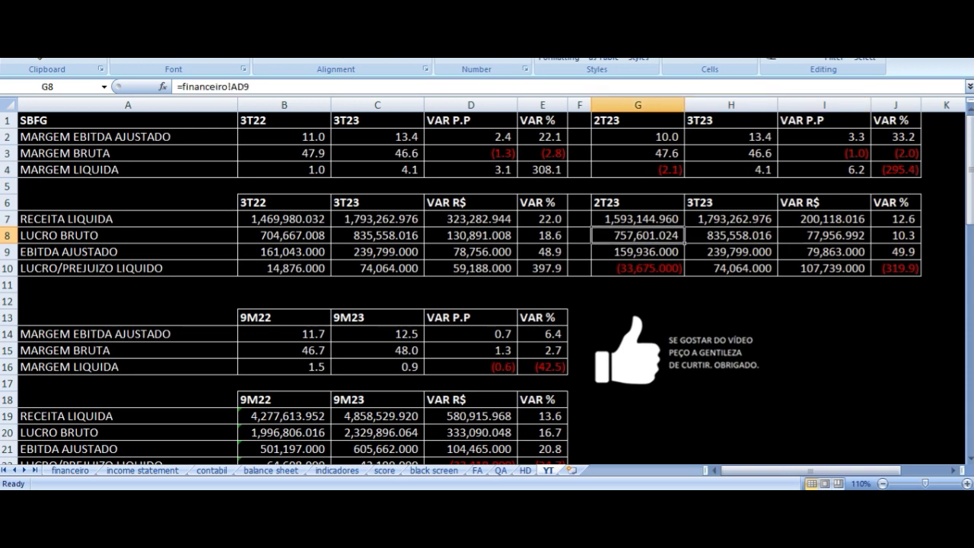
left_click(731, 235)
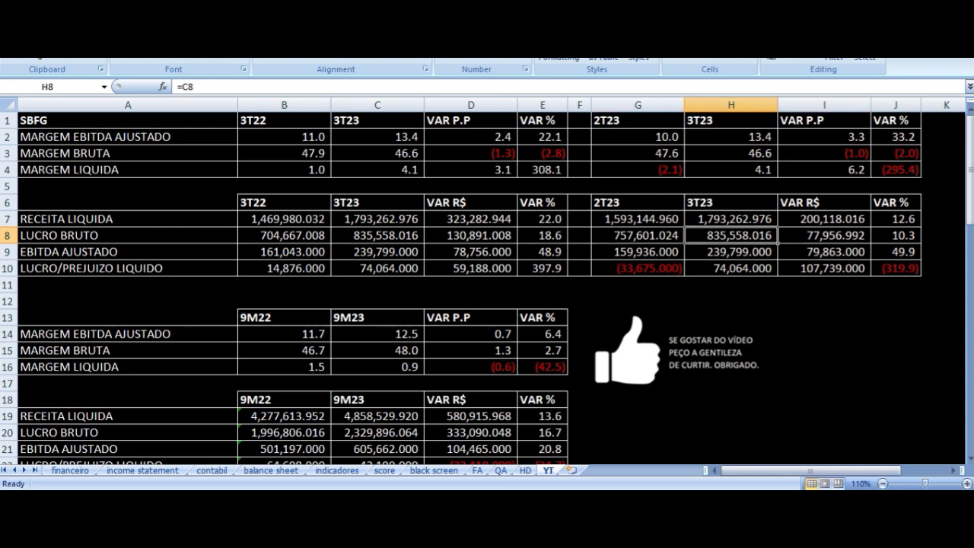
left_click(824, 236)
left_click(896, 235)
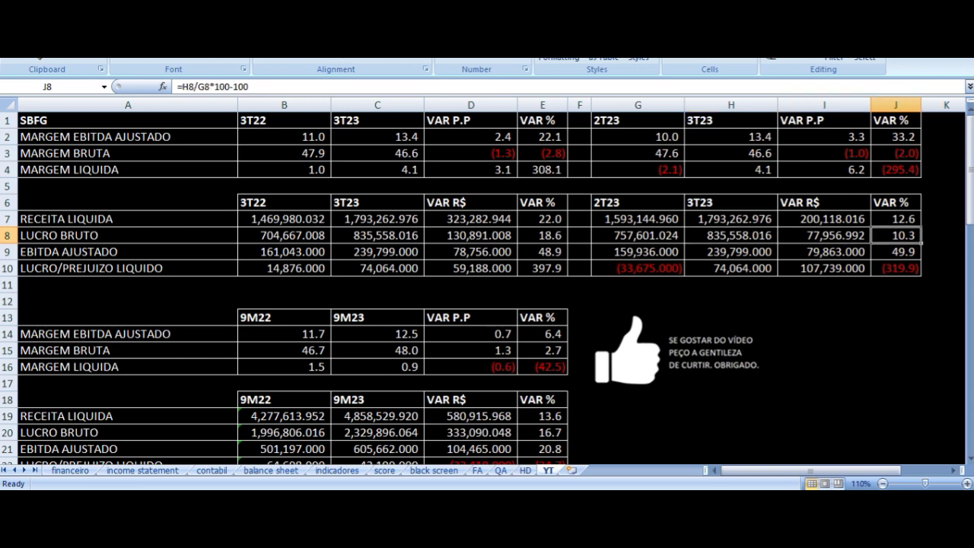
- Review the EBITDA AJUSTADO row from 2T23 through 3T23 and VAR R$ to VAR %
key("Down")
key("Left")
key("Left")
key("Left")
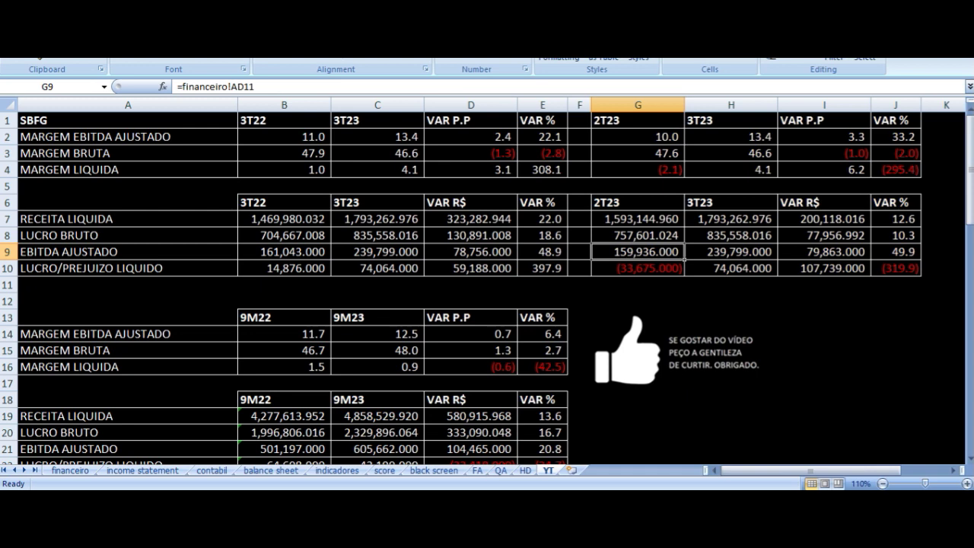
left_click(731, 252)
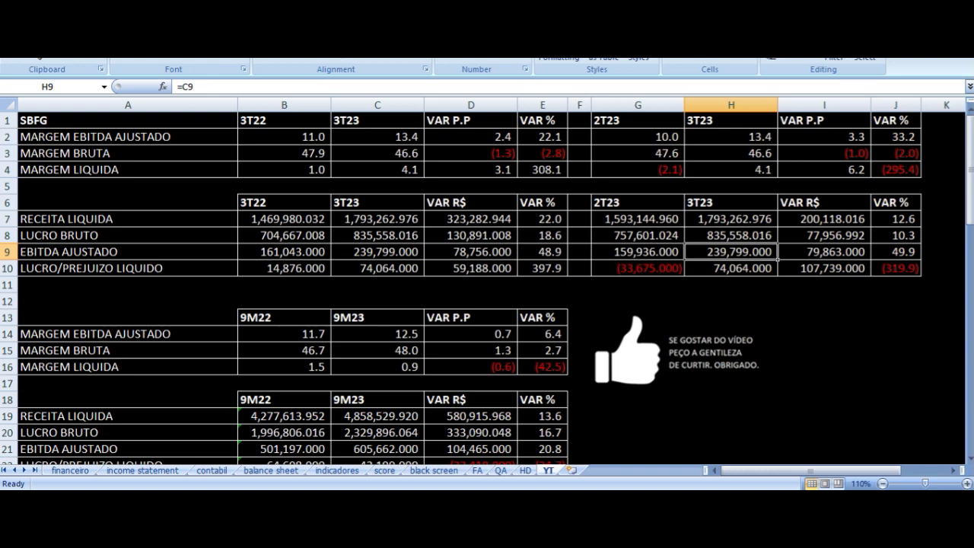
key("Right")
key("Right")
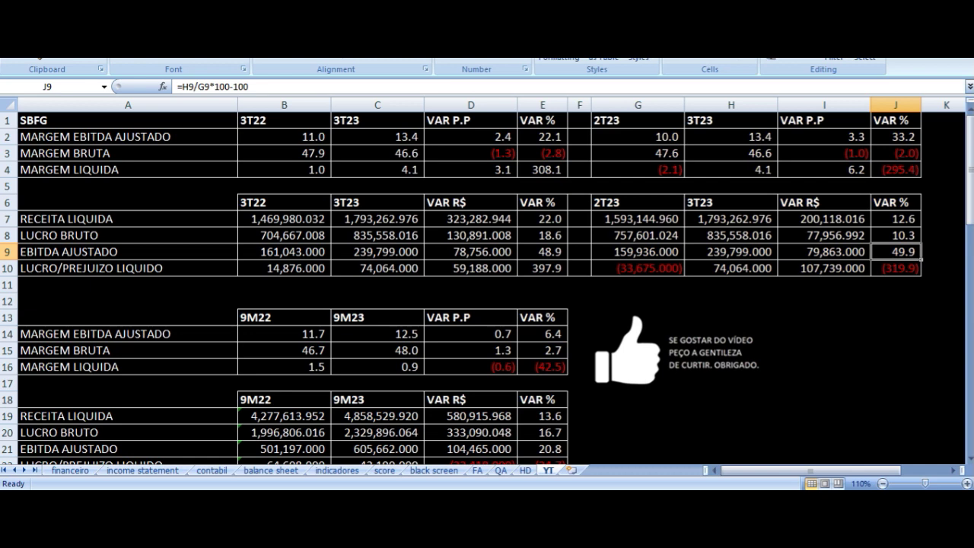
- Review the LUCRO/PREJUIZO LIQUIDO row through 2T23, 3T23 and VAR R$, and highlight the whole 2T23 versus 3T23 comparison
key("Down")
key("Left")
key("Left")
key("Left")
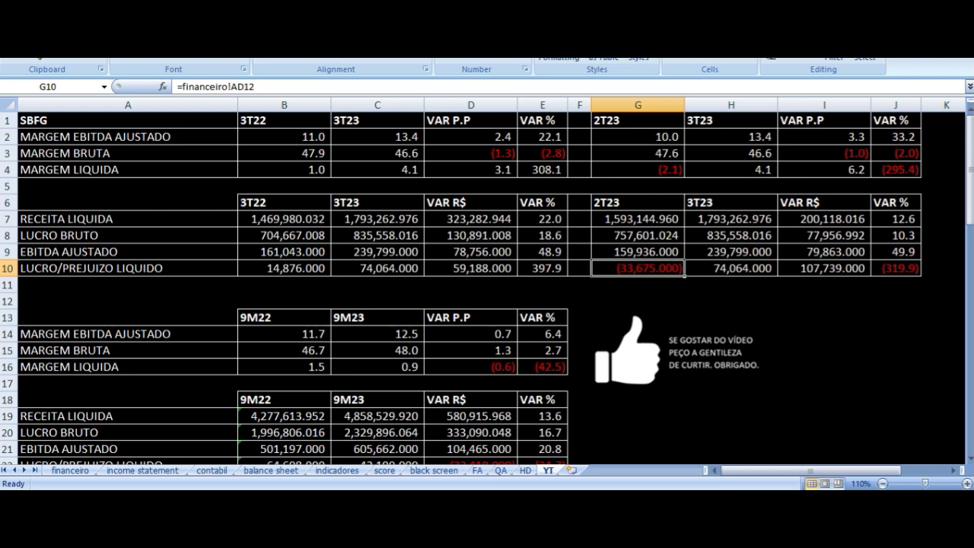
key("Right")
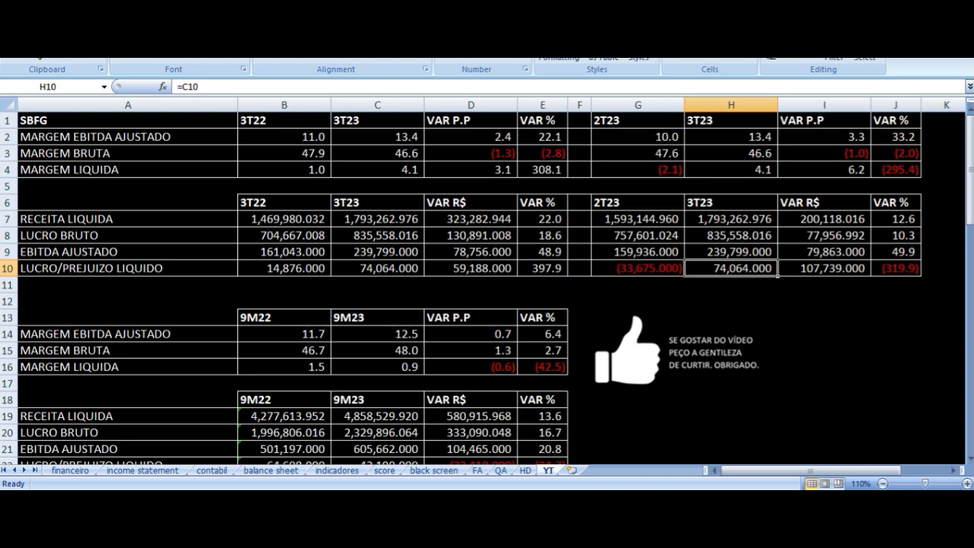
key("Right")
key("Left")
key("Left")
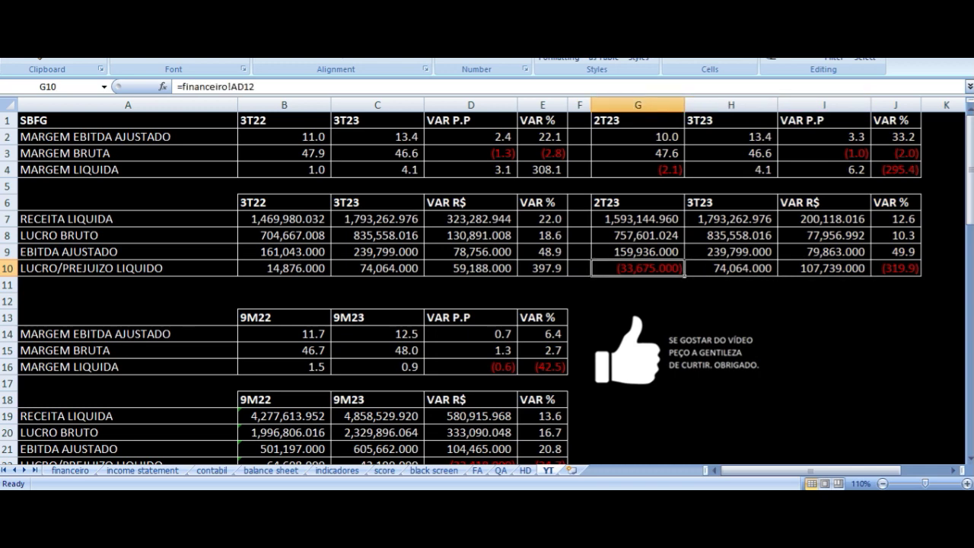
key("Right")
key("Right")
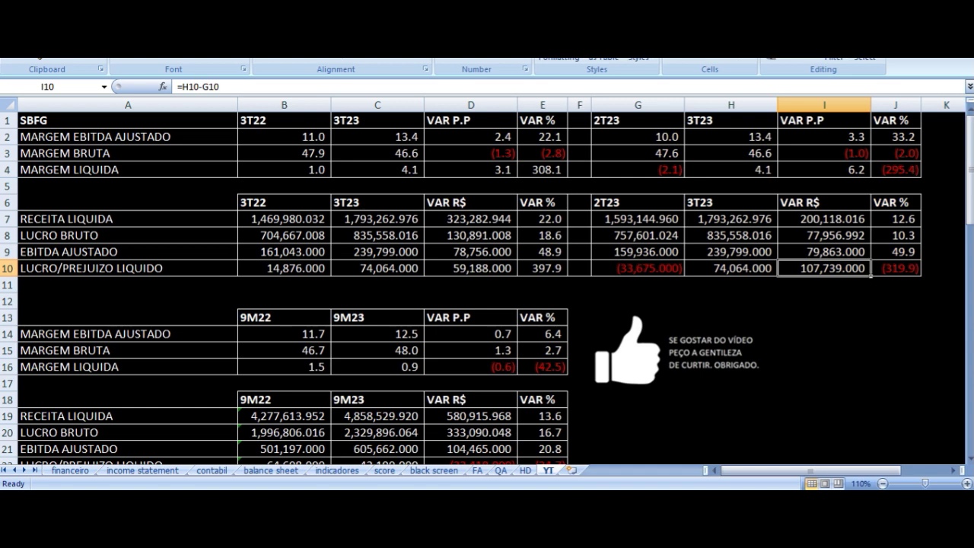
left_click_drag(668, 121, 883, 270)
- Check the 9M23 net profit and its VAR R$ in the LUCRO/PREJUIZO LIQUIDO row of the nine-month comparison
scroll(521, 191, "down", 3)
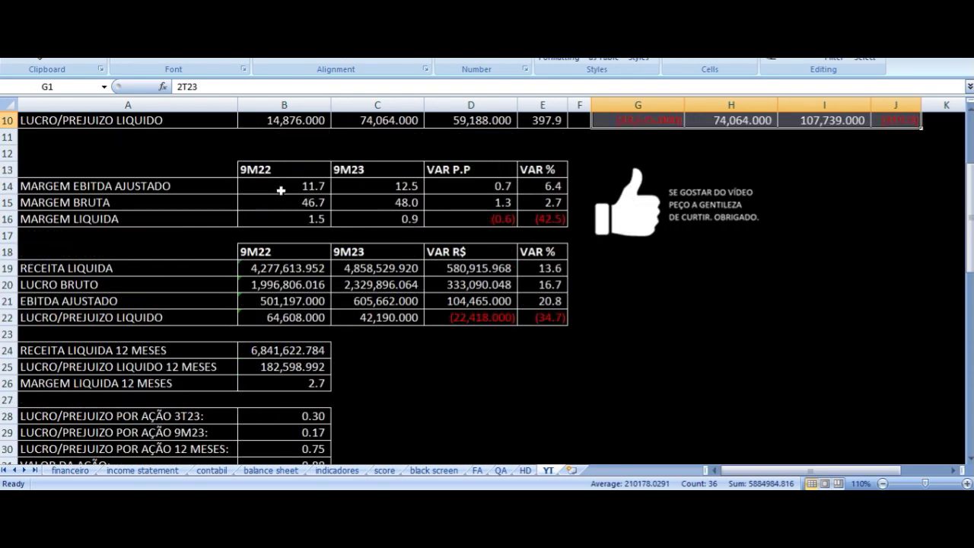
left_click(387, 323)
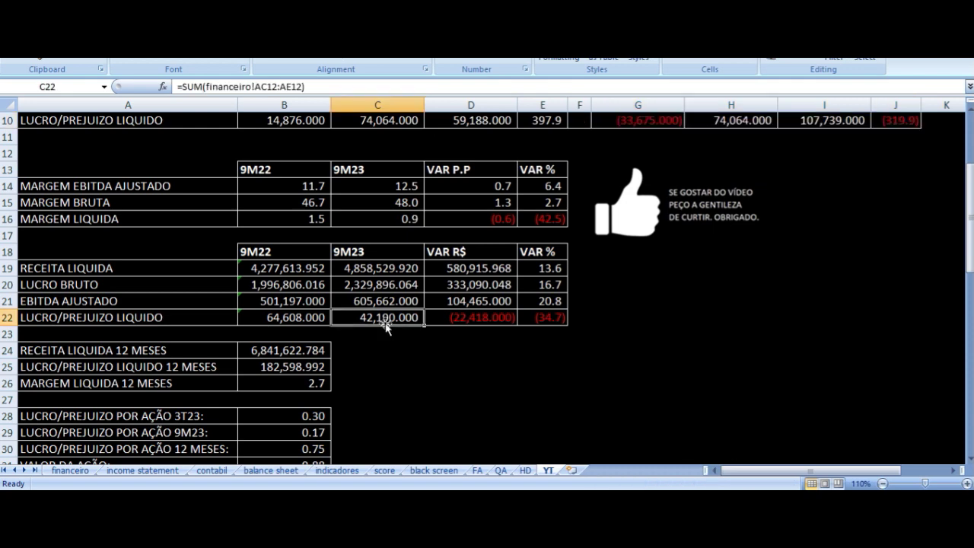
left_click(482, 320)
scroll(582, 286, "up", 3)
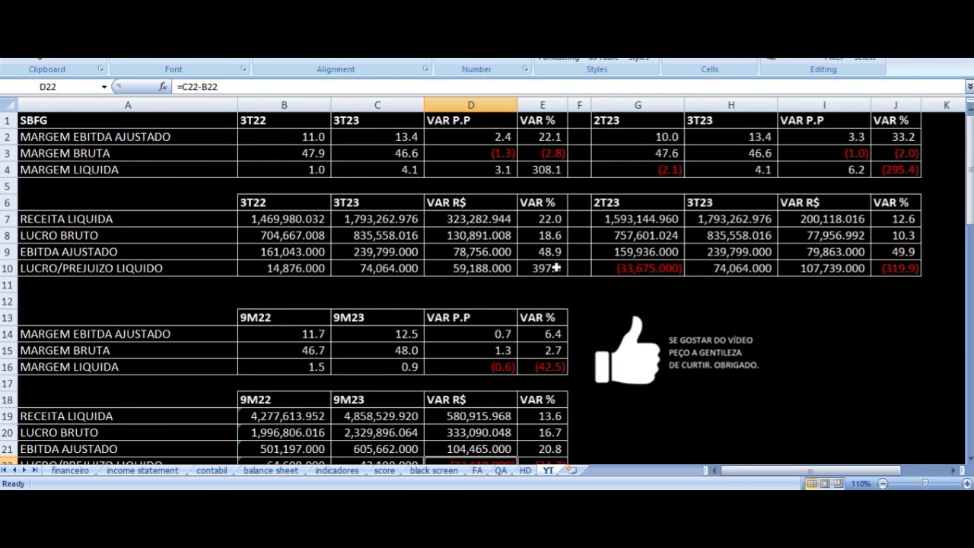
- Highlight the 3T22 versus 3T23 comparison and the 2T23 versus 3T23 comparison in turn
left_click_drag(295, 125, 432, 237)
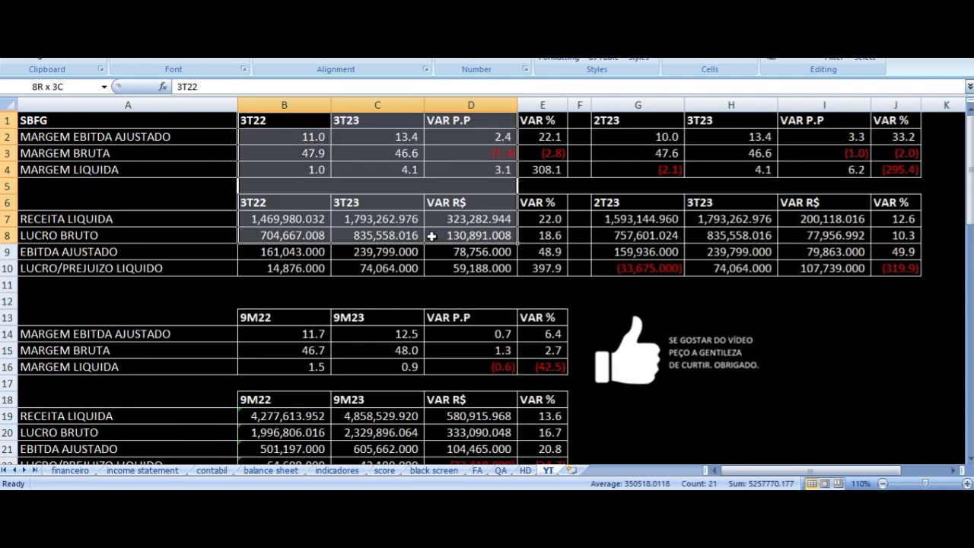
left_click(324, 181)
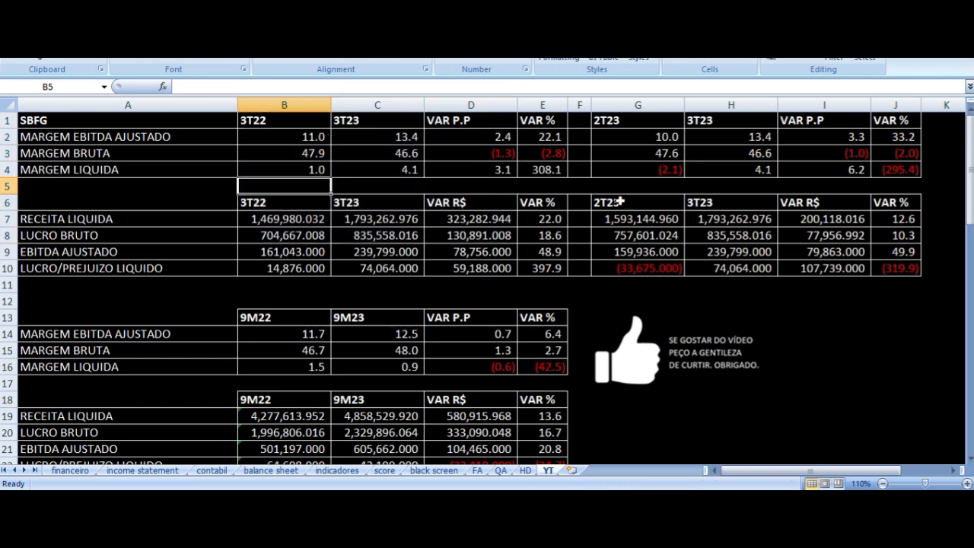
left_click_drag(651, 121, 851, 268)
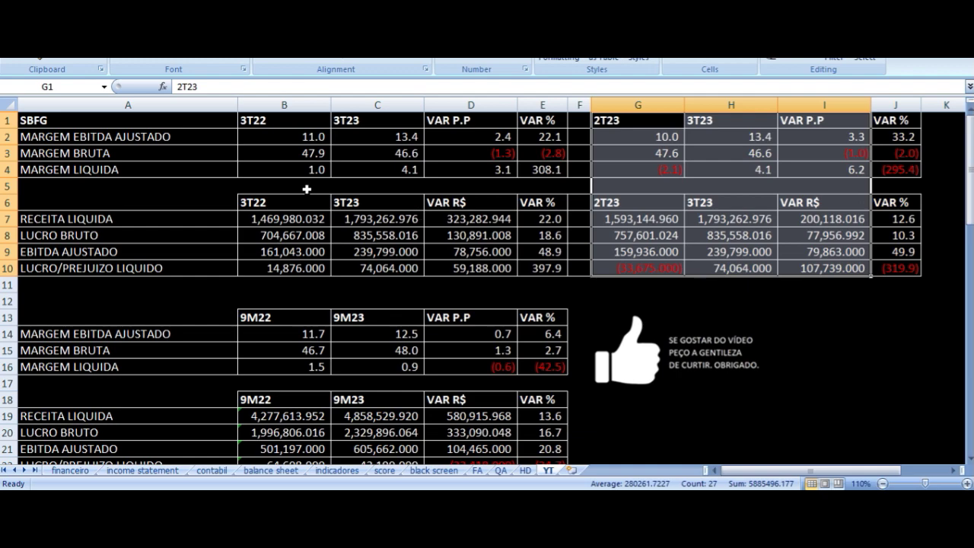
- Review the MARGEM EBITDA AJUSTADO row of the nine-month comparison from 9M22 through 9M23 to VAR P.P
scroll(307, 189, "down", 3)
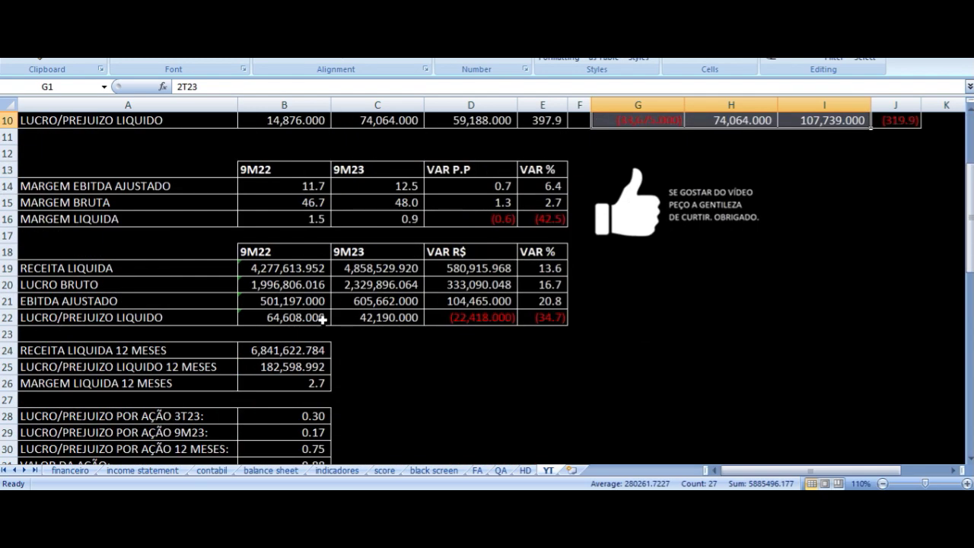
scroll(224, 287, "down", 1)
scroll(228, 274, "up", 1)
scroll(266, 186, "down", 1)
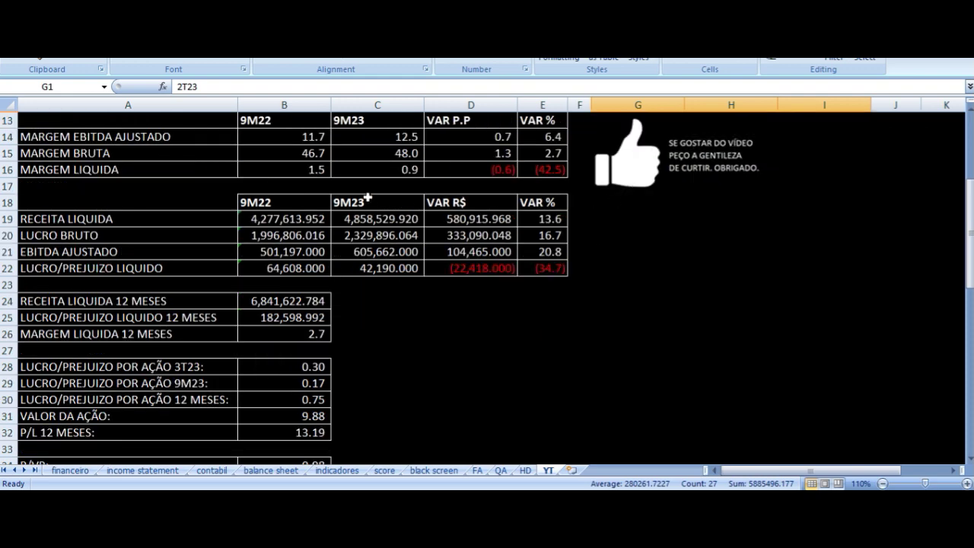
left_click(274, 135)
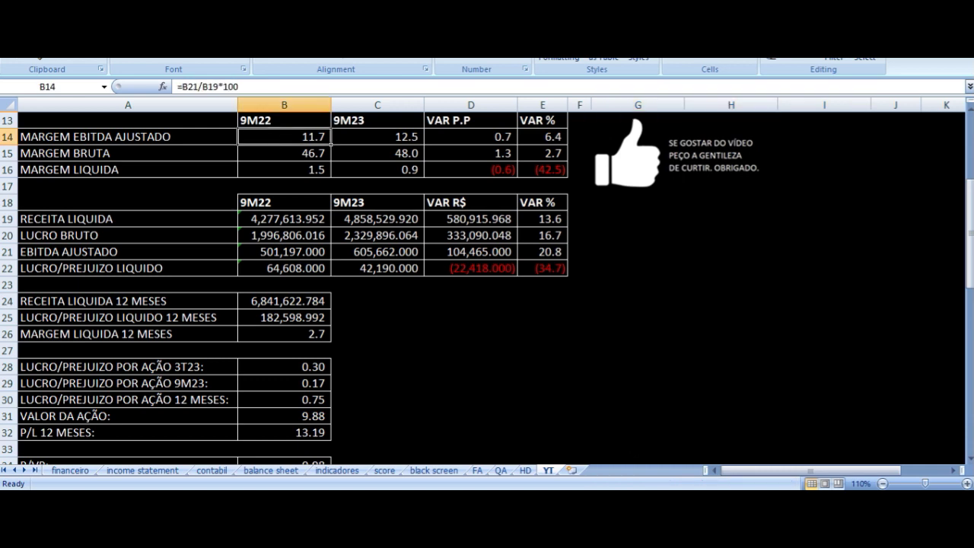
left_click(127, 136)
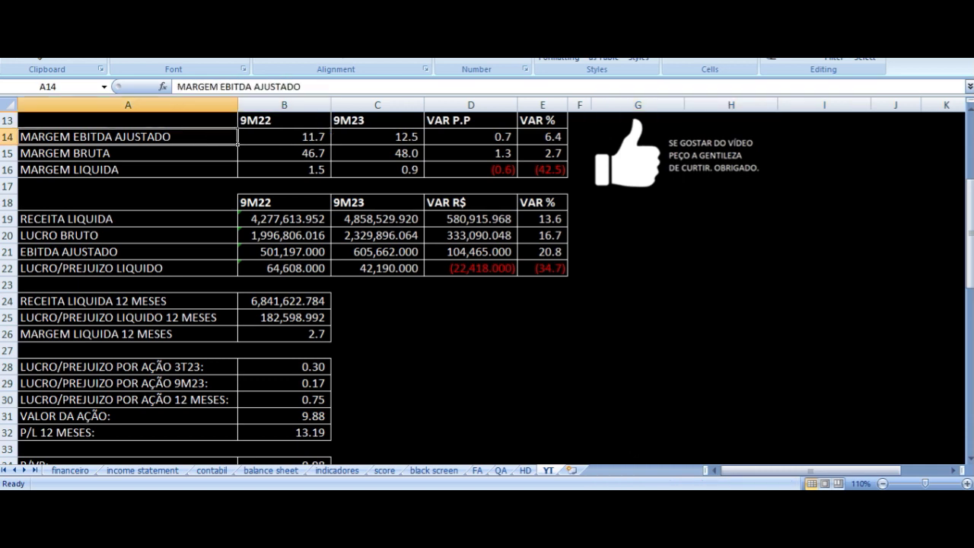
key("Right")
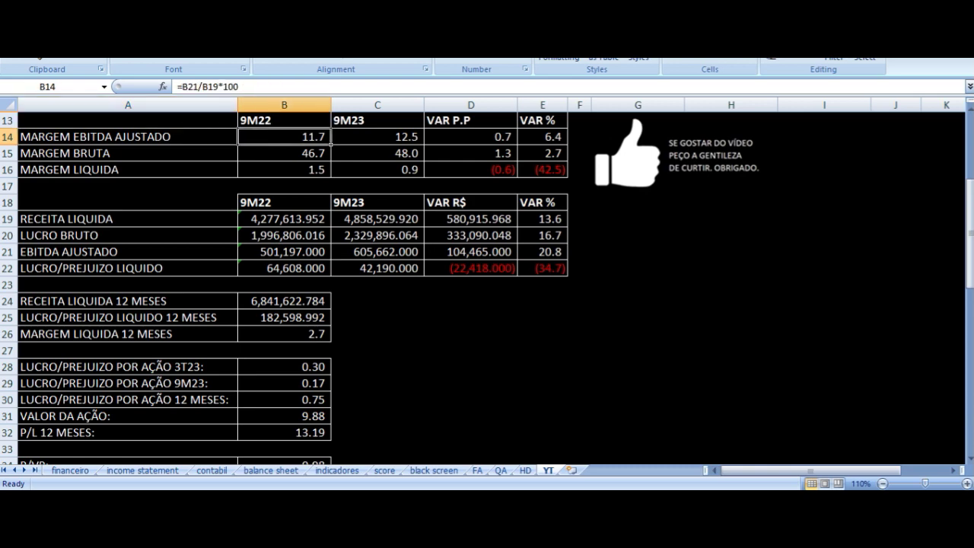
key("Right")
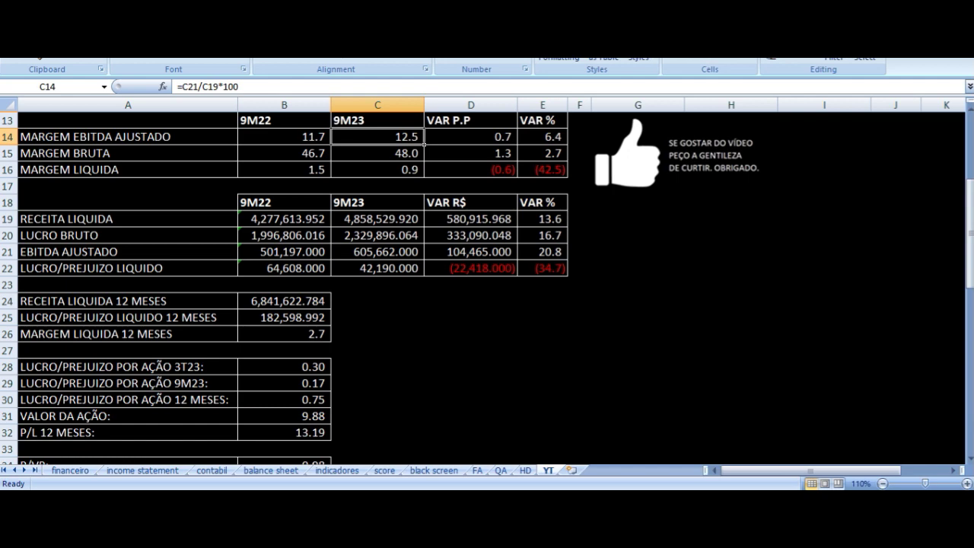
key("Up")
key("Down")
key("Right")
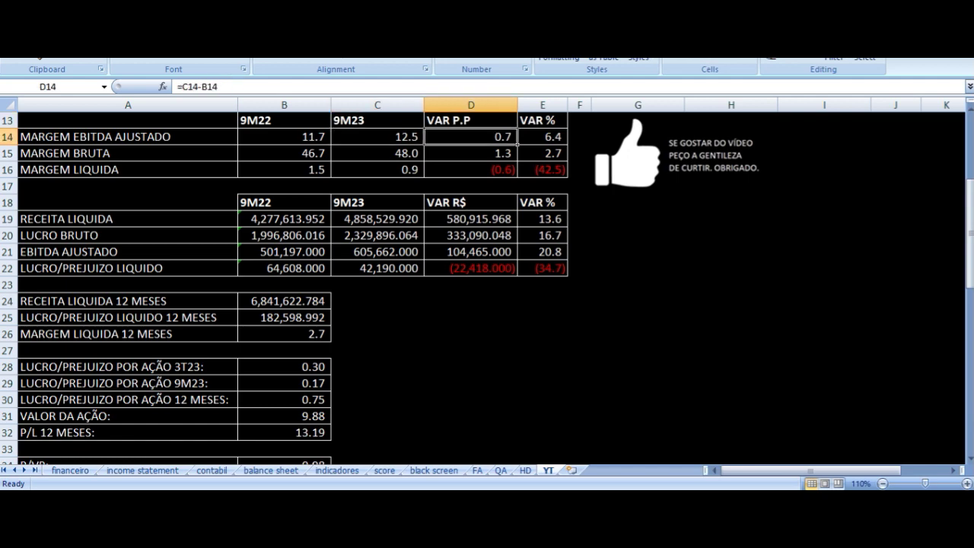
- Review the MARGEM BRUTA row of the nine-month comparison from 9M22 through 9M23 to VAR P.P
key("Down")
key("Left")
key("Left")
key("Left")
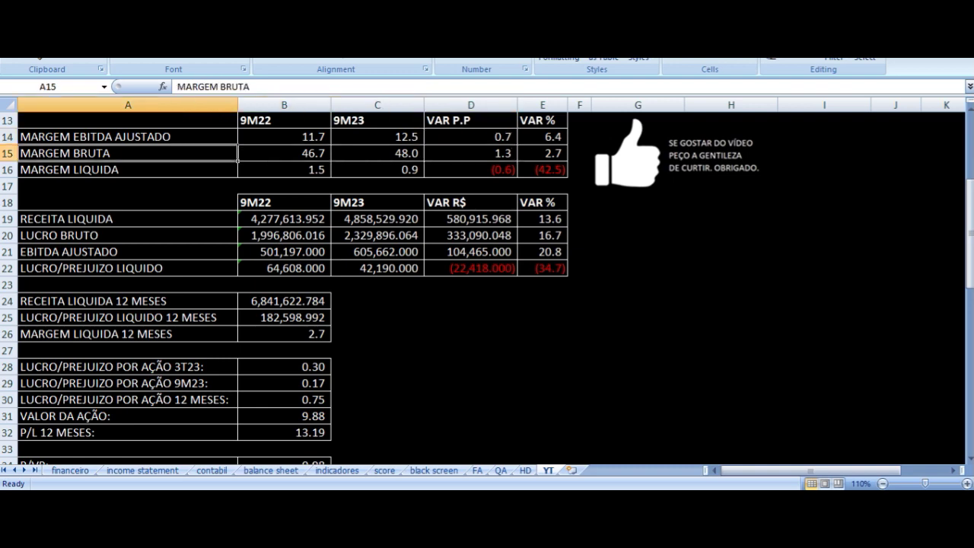
key("Right")
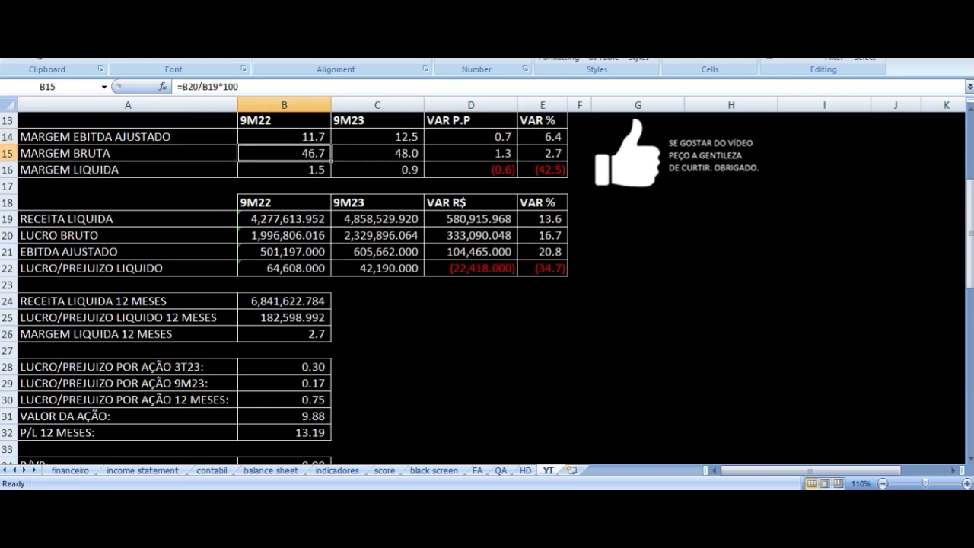
key("Right")
key("Left")
key("Right")
key("Right")
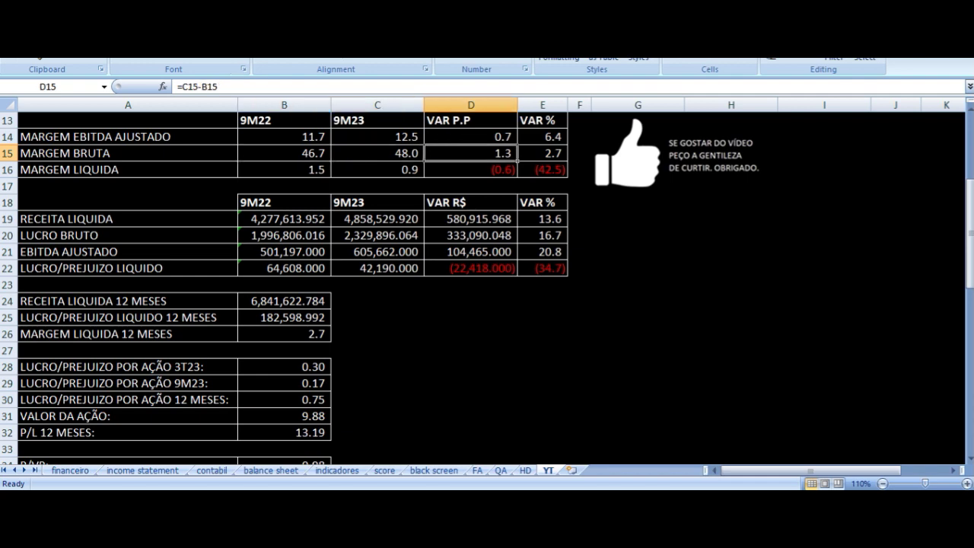
- Review the MARGEM LIQUIDA row of the nine-month comparison from 9M22 through 9M23 to VAR P.P
key("Down")
key("Left")
key("Left")
key("Left")
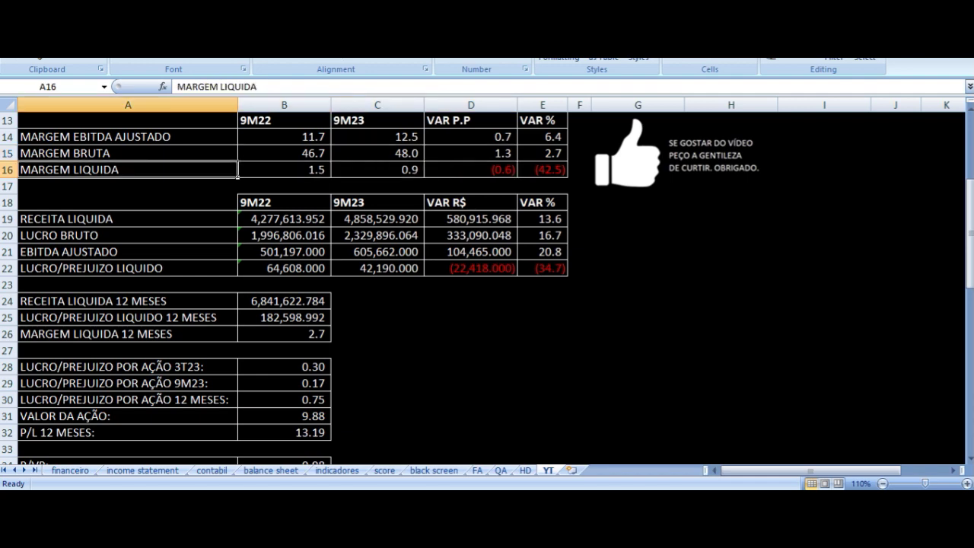
key("Right")
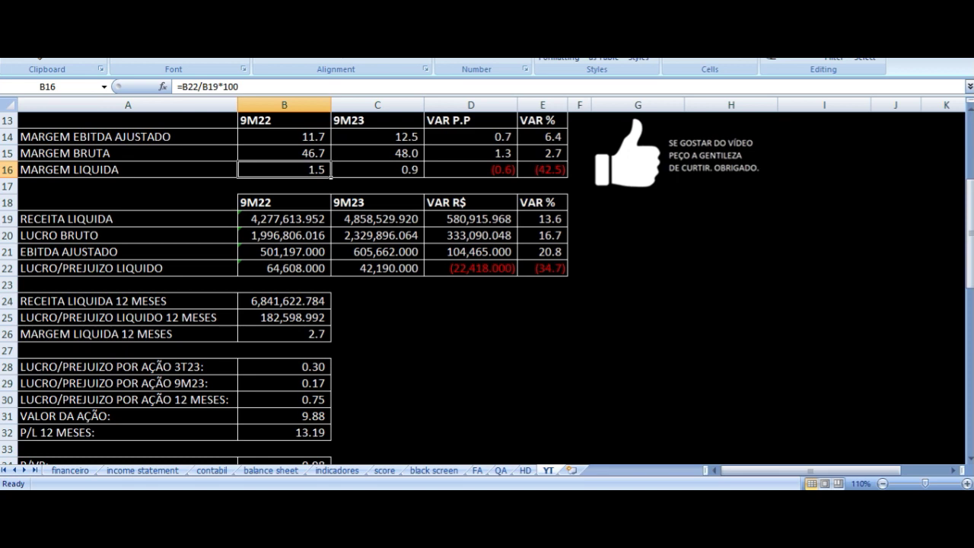
key("Right")
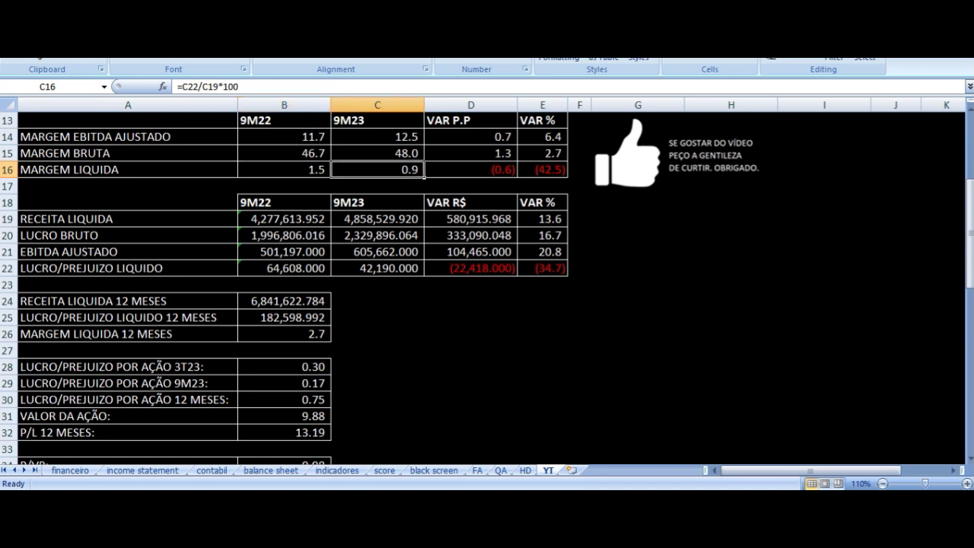
key("Right")
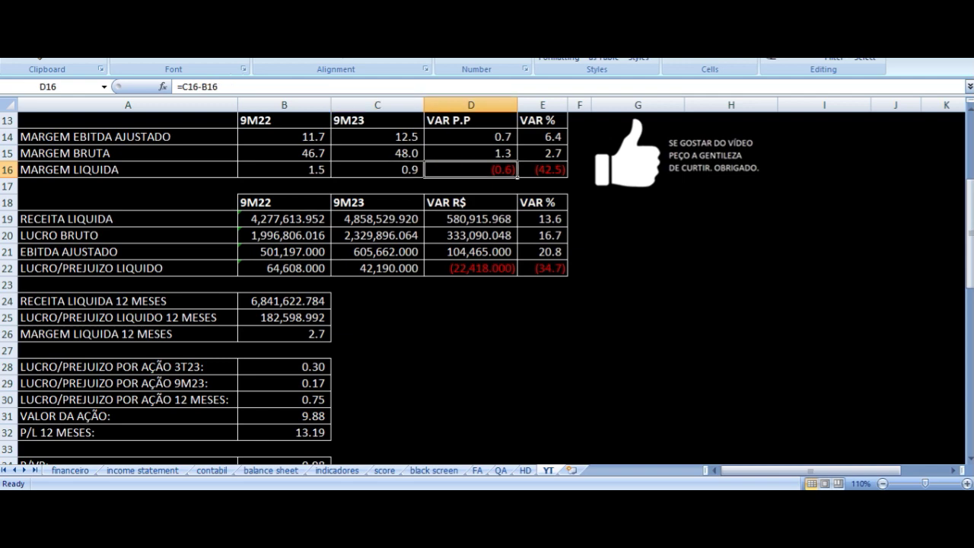
- Review the nine-month RECEITA LIQUIDA row from 9M22 through 9M23 to VAR %, and return to its 9M22 value
key("Home")
key("Down")
key("Down")
key("Down")
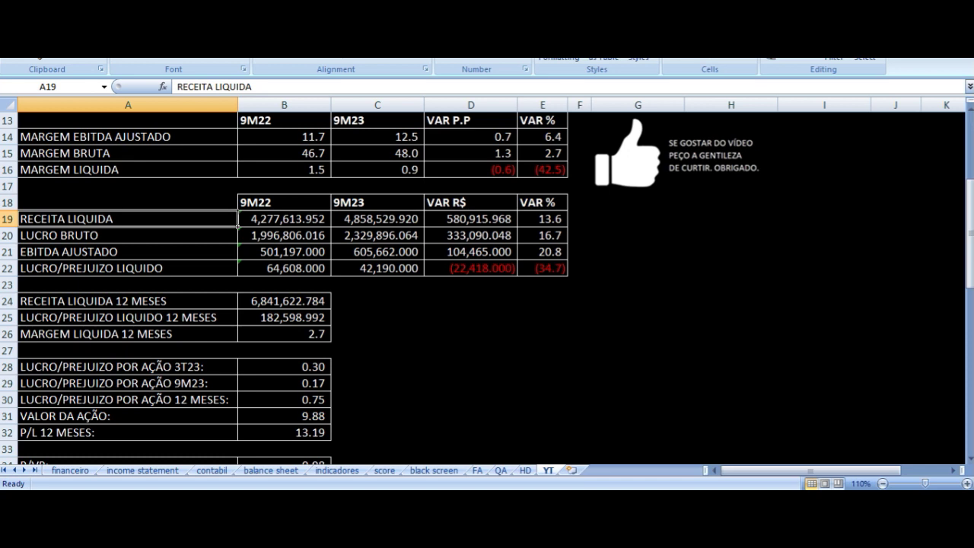
key("ctrl+c")
key("Right")
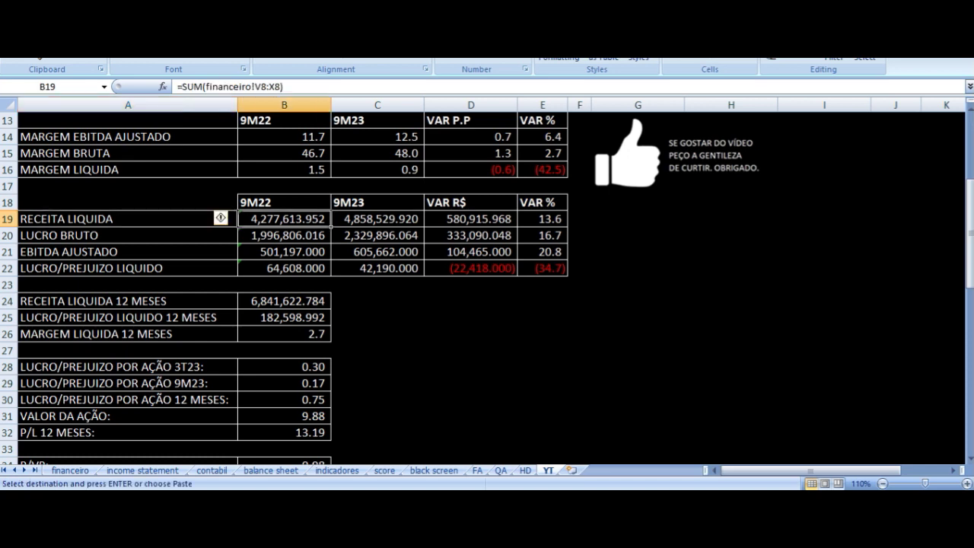
key("Right")
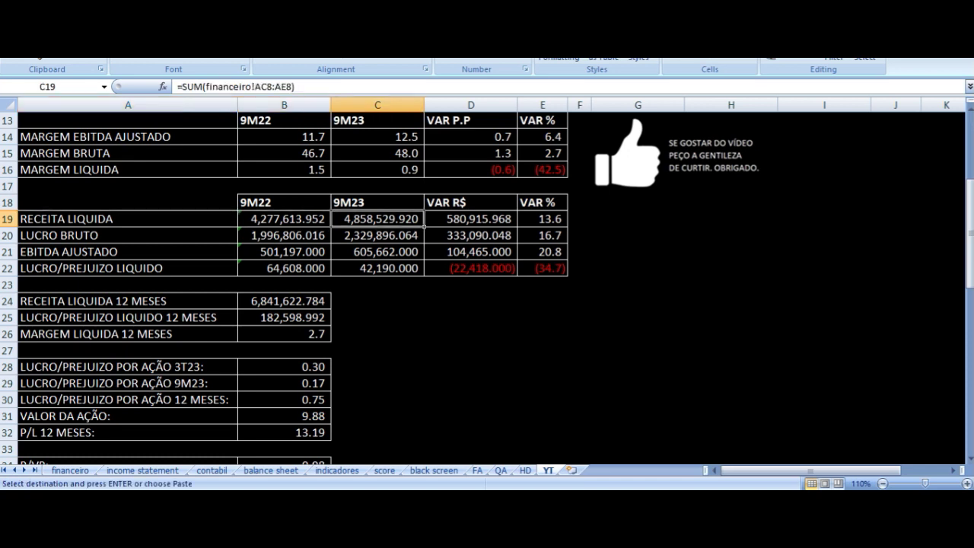
key("Right")
key("Right")
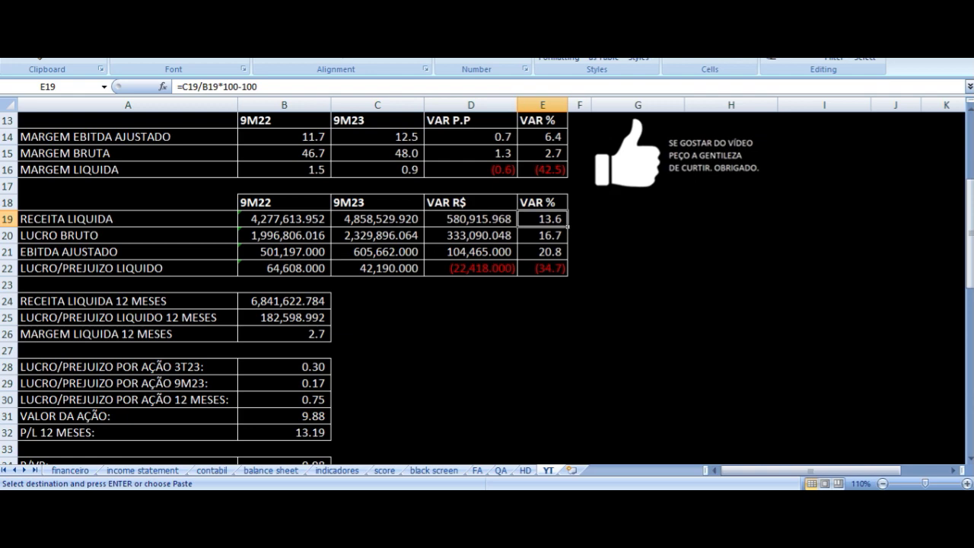
key("Left")
key("Left")
key("Left")
key("Left")
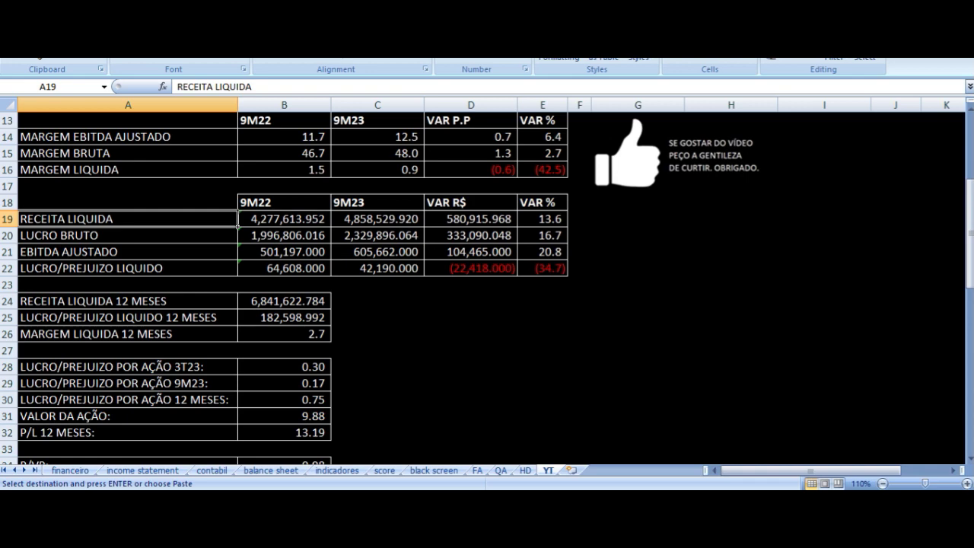
left_click(243, 223)
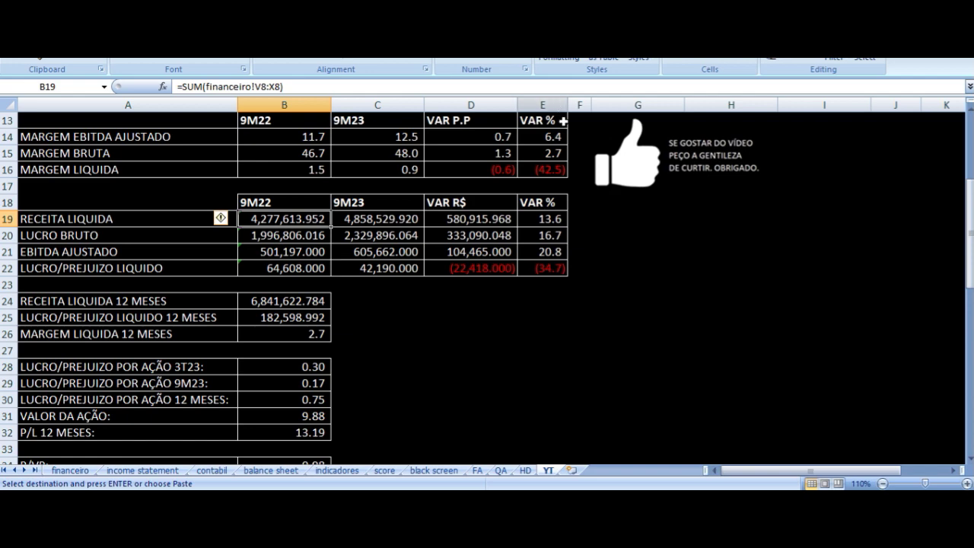
- Switch to Yahoo Finance and examine the Grupo SBF (SBFG3.SA) daily price chart
left_click(550, 471)
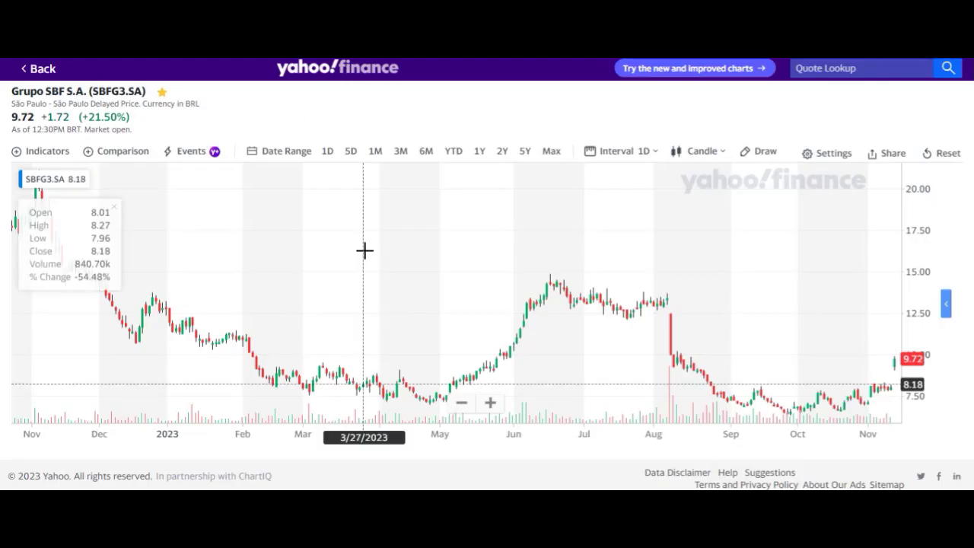
scroll(381, 262, "down", 3)
scroll(398, 276, "down", 5)
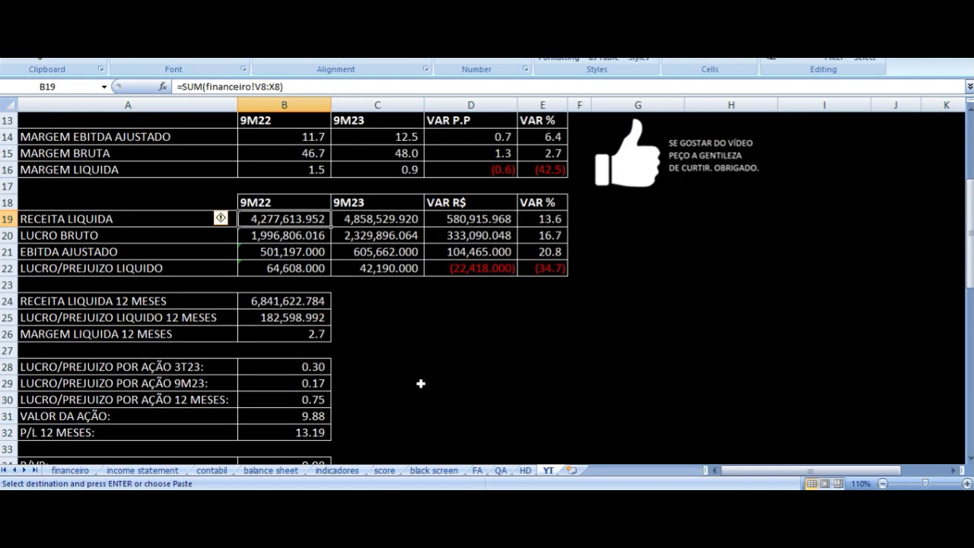
- Return to the Excel workbook, open the HD sheet and trace quarterly RECEITA LIQUIDA DE VENDAS/SERVICOS from 30/09/2022 back to the earliest quarters
left_click(525, 471)
left_click(478, 134)
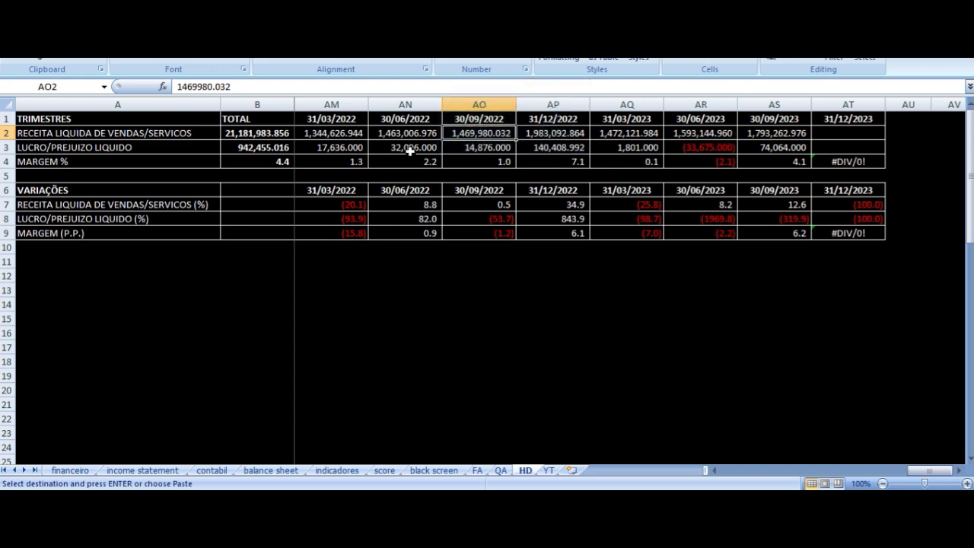
key("Left")
key("Left")
key("Left")
key("Left")
key("Left")
key("Left")
key("Left")
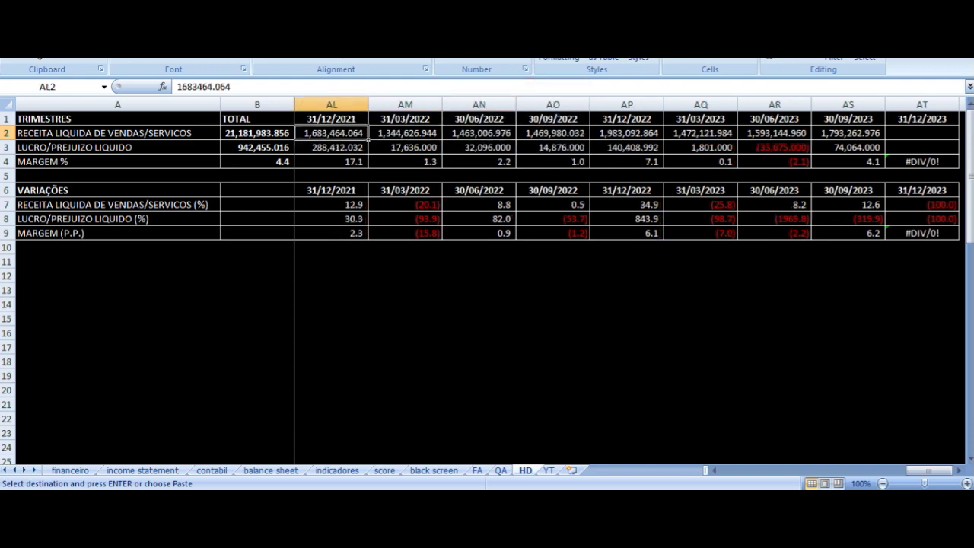
key("Left")
key("Left")
key("Left")
key("Left")
key("Left")
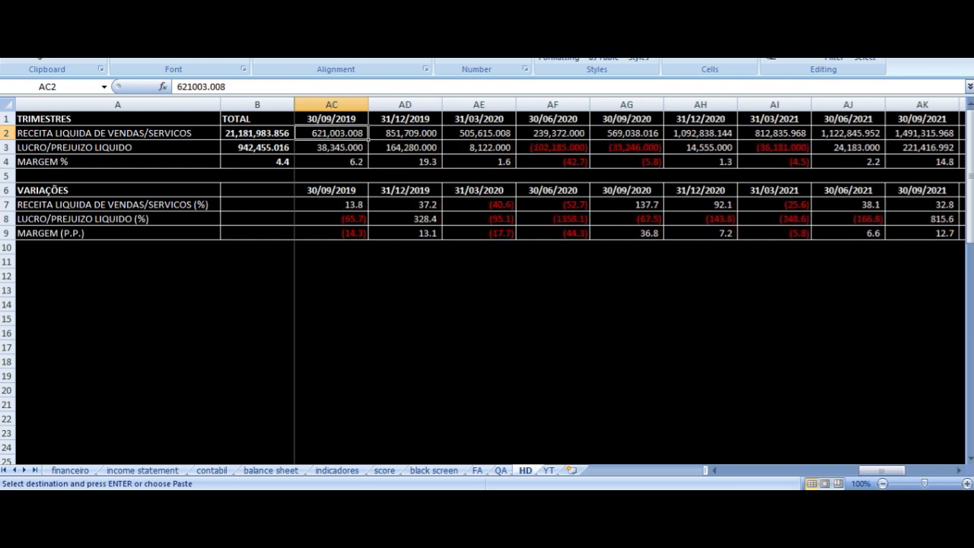
key("Left")
key("Left")
- Review the quarterly RECEITA LIQUIDA DE VENDAS/SERVICOS from 31/03/2019 forward to 31/03/2020, ending on that quarter's date heading
key("Right")
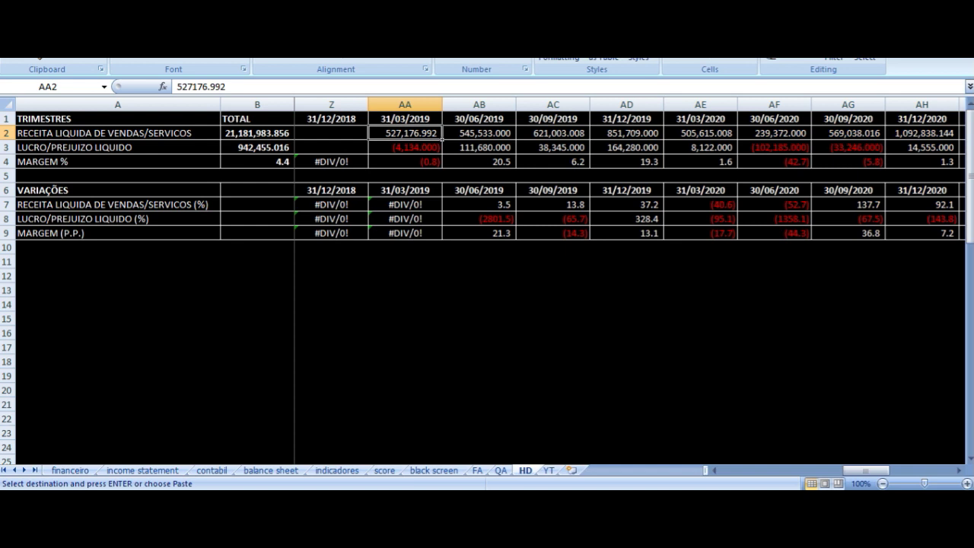
key("Right")
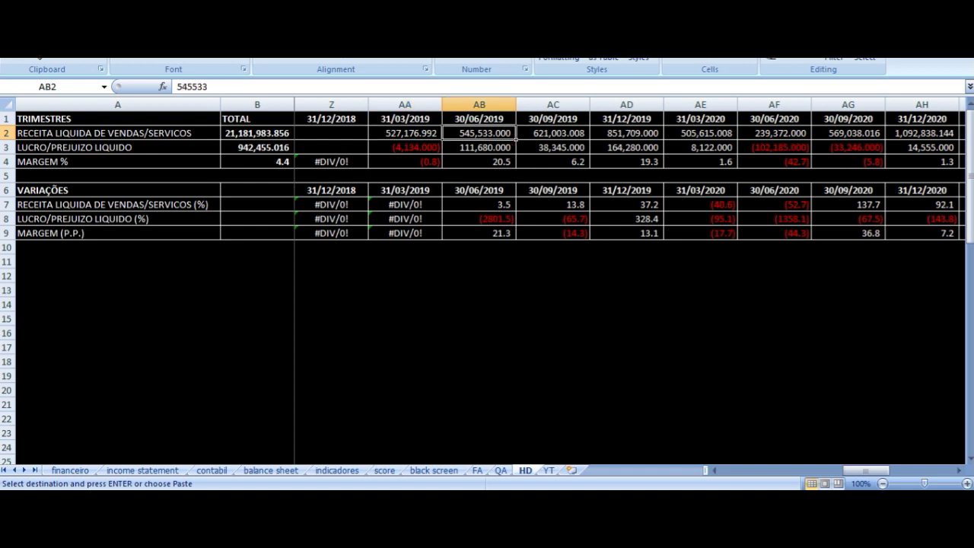
key("Right")
key("Right")
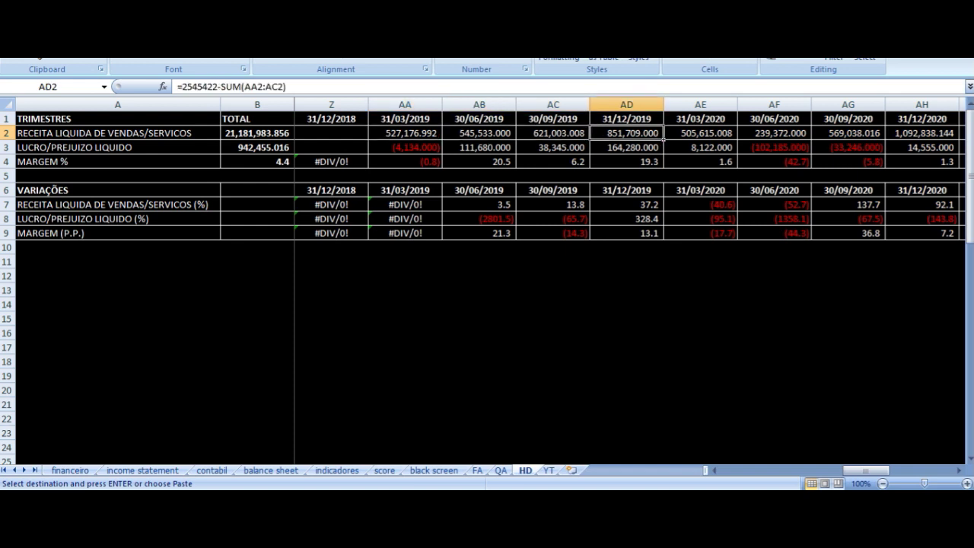
key("Right")
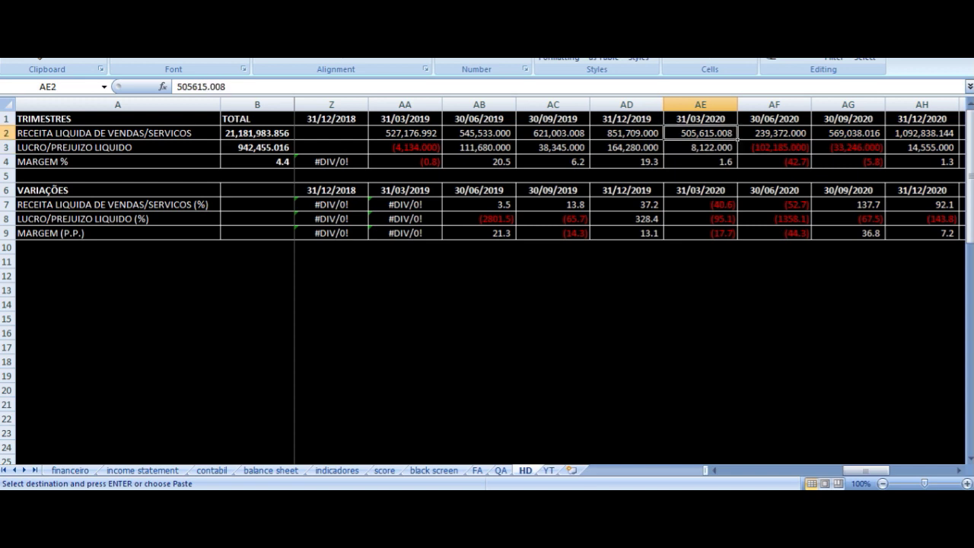
key("Up")
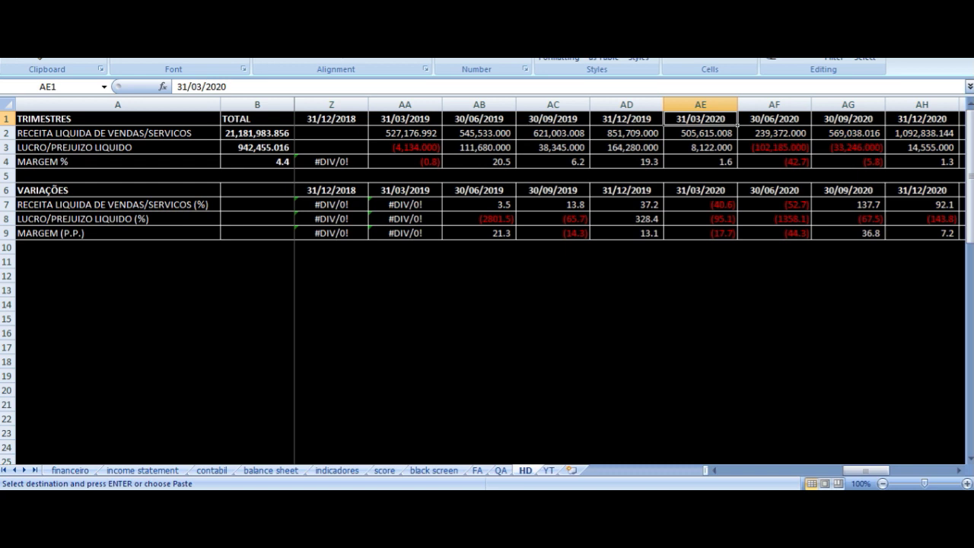
- Check late-2019 revenue and the 31/12/2019 LUCRO/PREJUIZO LIQUIDO, and return to the 31/03/2020 date heading
key("Down")
key("Left")
key("Left")
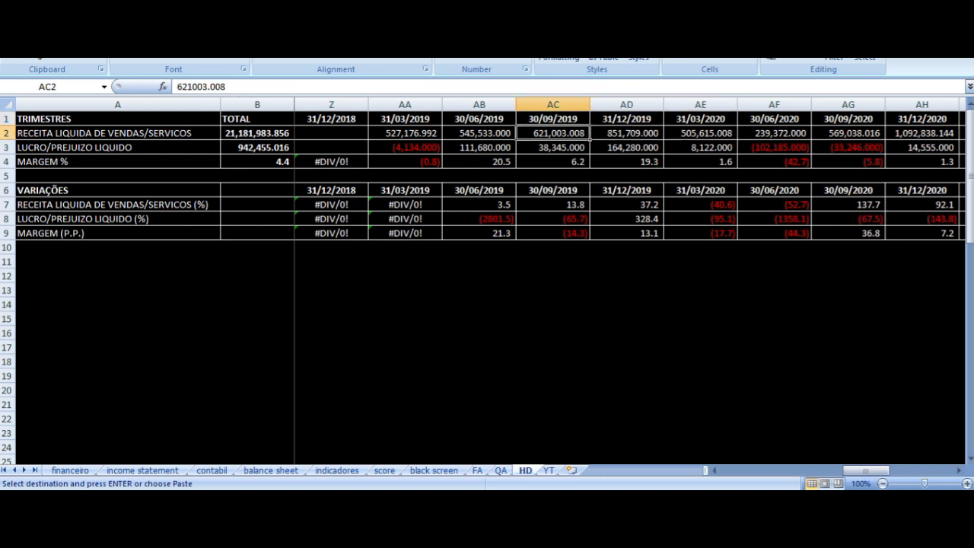
key("Down")
key("Right")
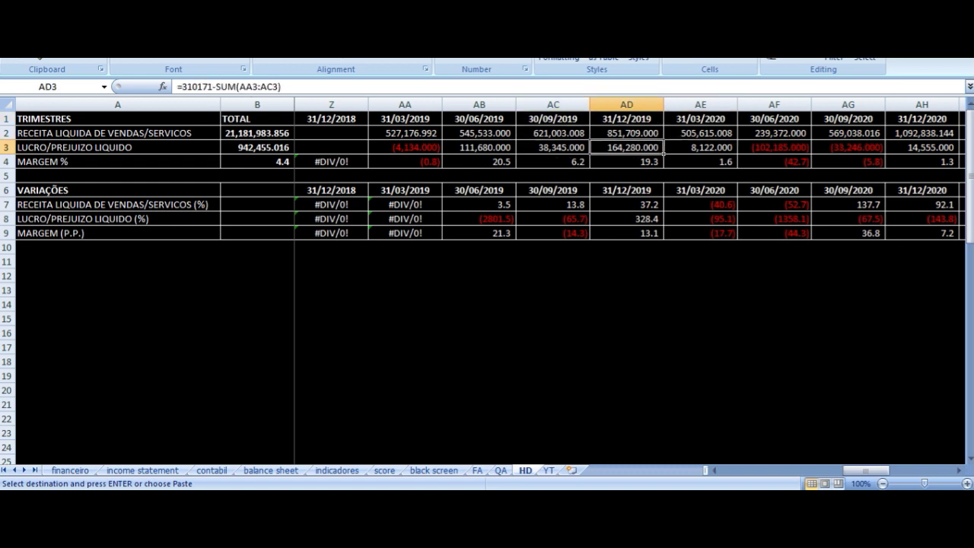
key("Up")
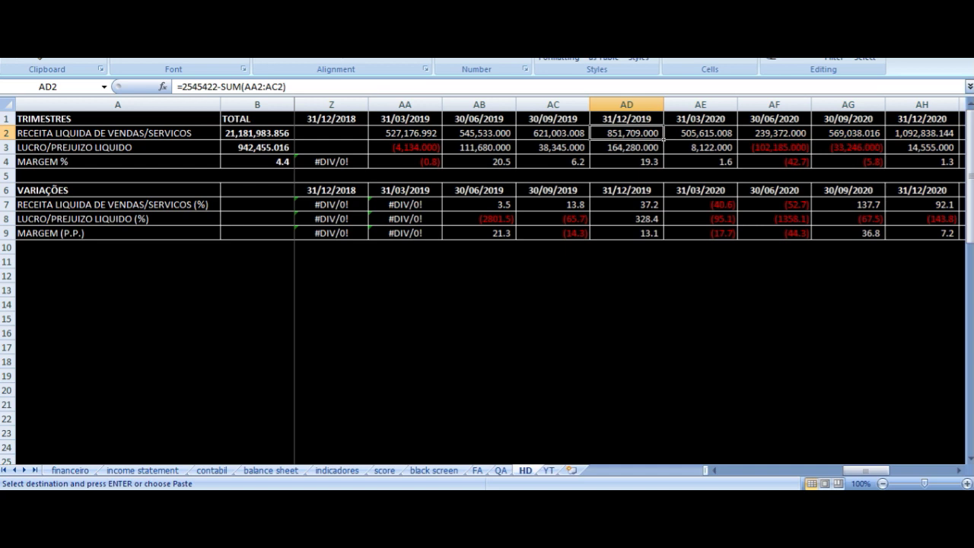
key("Up")
key("Right")
key("Down")
key("Up")
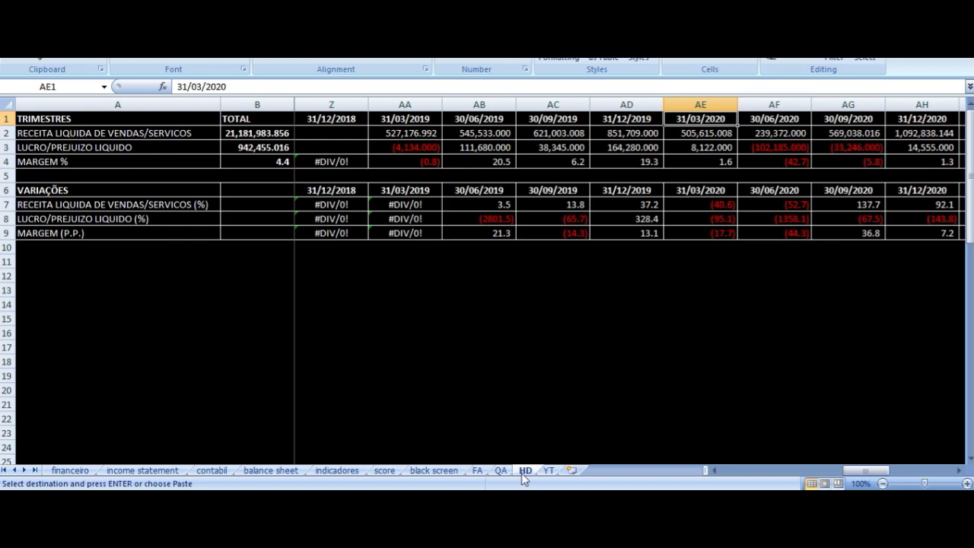
- Switch to Yahoo Finance to examine the SBFG3.SA price chart around October 2019, and return to the Excel workbook
left_click(511, 502)
mouse_move(263, 174)
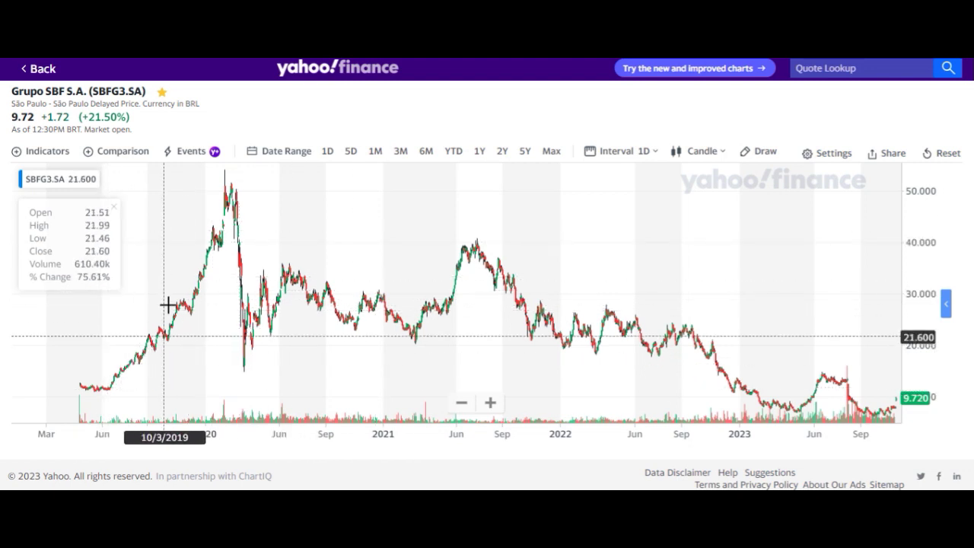
mouse_move(455, 488)
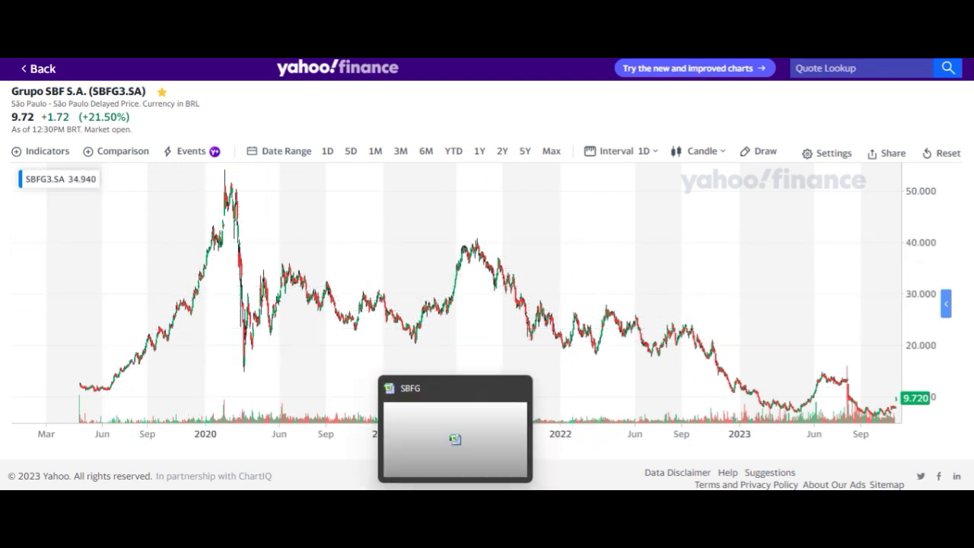
left_click(456, 434)
- Check revenue and net profit for 31/03/2020, and follow the quarterly revenue through 31/12/2020
left_click(712, 133)
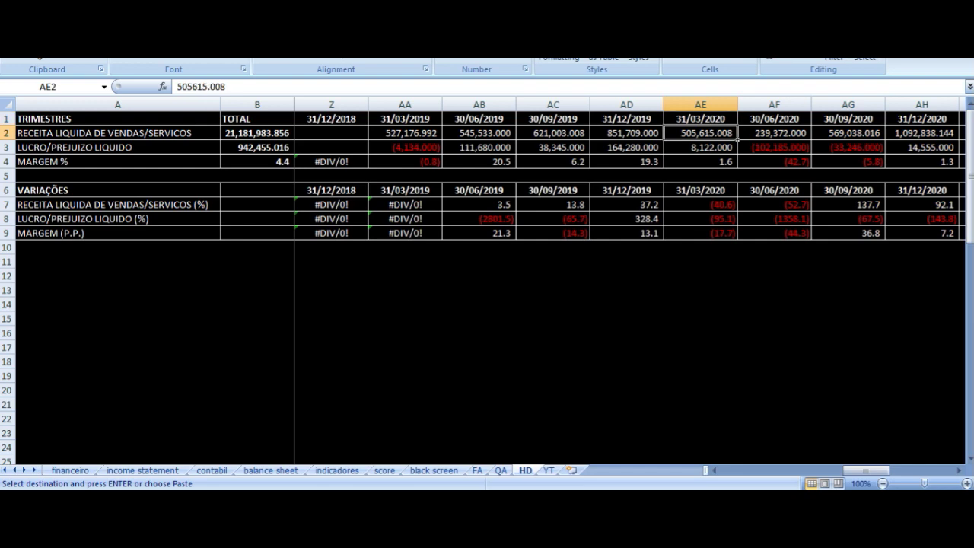
left_click(700, 147)
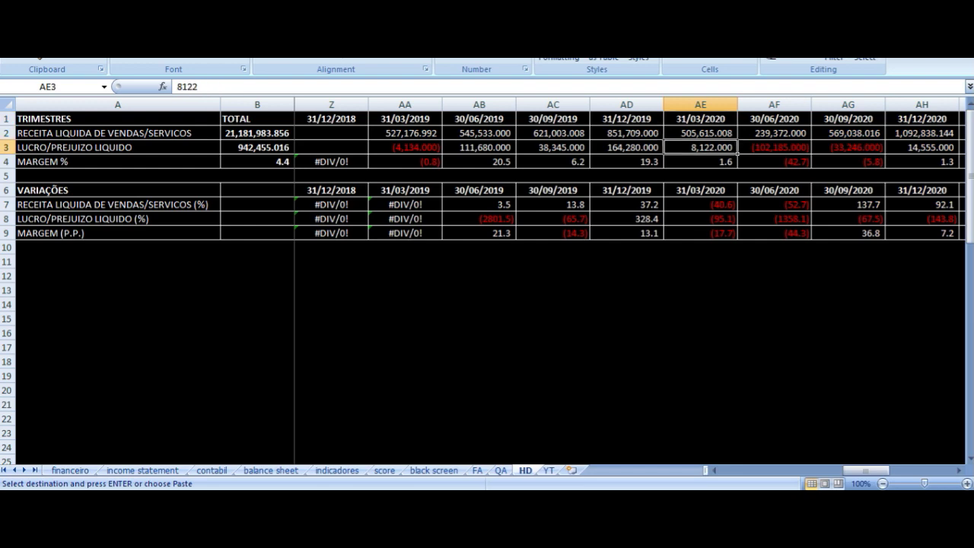
left_click(700, 134)
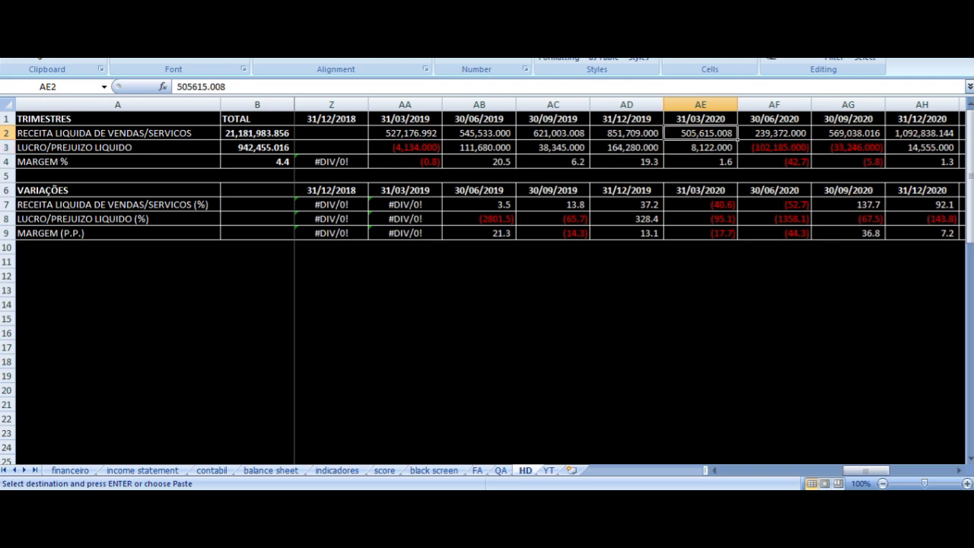
left_click(774, 133)
left_click(774, 118)
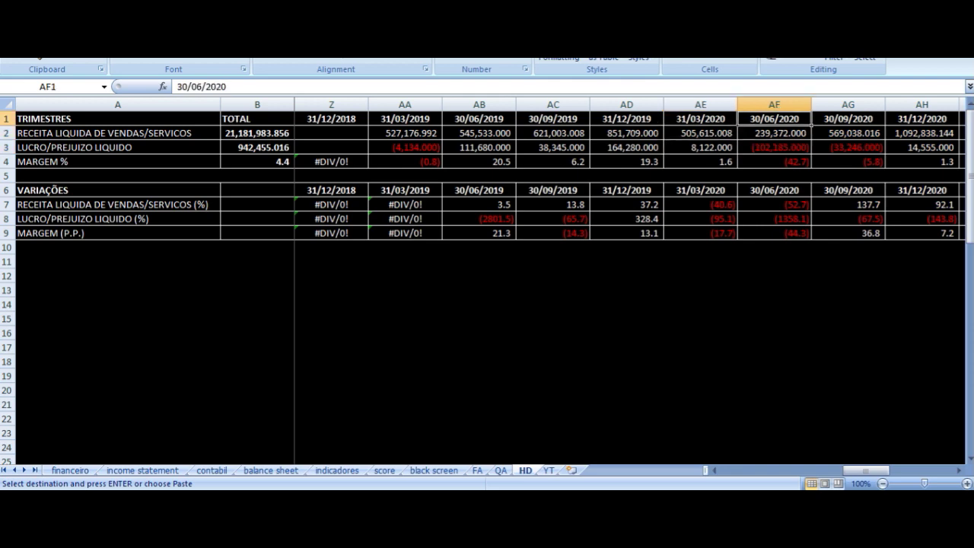
left_click(774, 133)
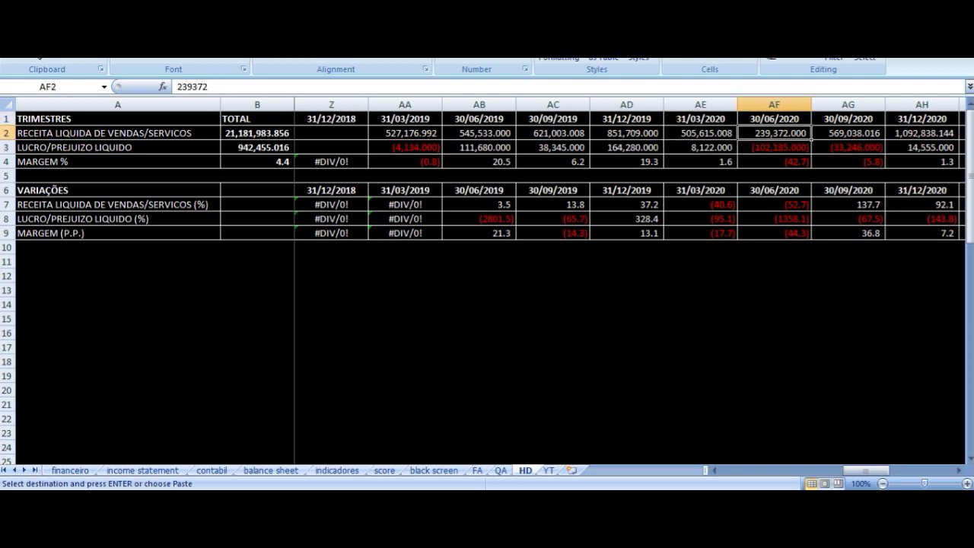
left_click(848, 133)
left_click(921, 134)
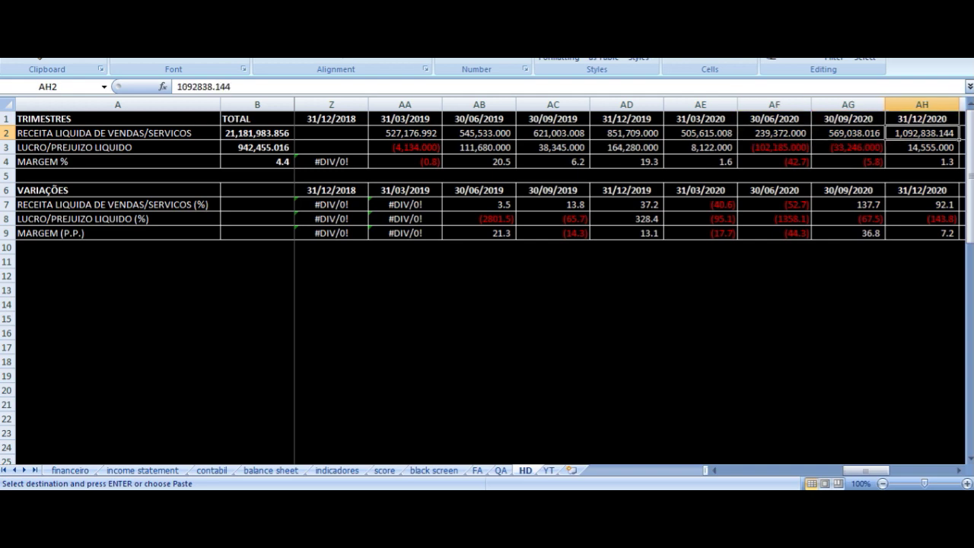
- Go to the SEMESTRES table on the HD sheet and select the 2S-2021 heading
key("Down")
key("Down")
key("Down")
key("Down")
key("Down")
key("Down")
key("Down")
key("Down")
key("Down")
key("Down")
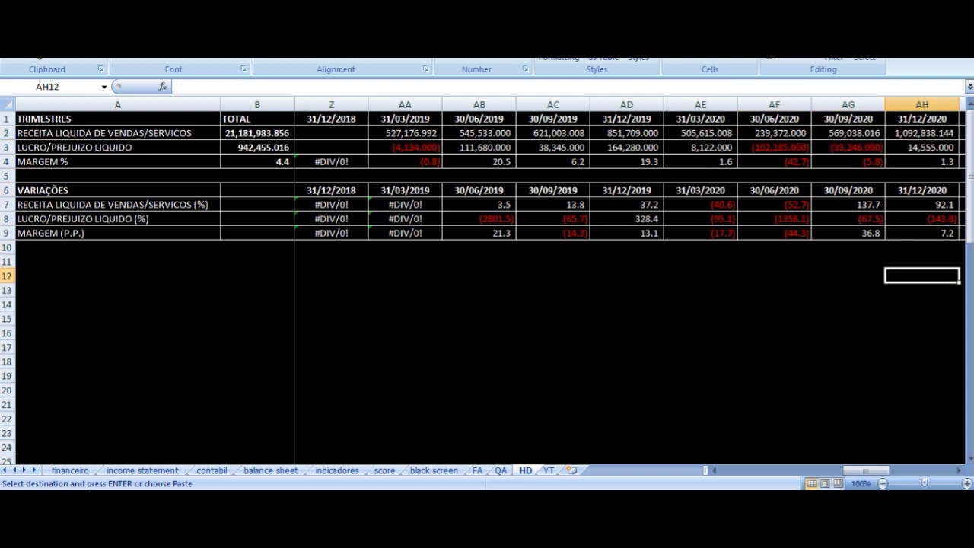
key("ctrl+Left")
key("Down")
key("Right")
key("Right")
key("ctrl+Down")
key("Down")
key("Down")
key("Down")
key("Down")
key("Down")
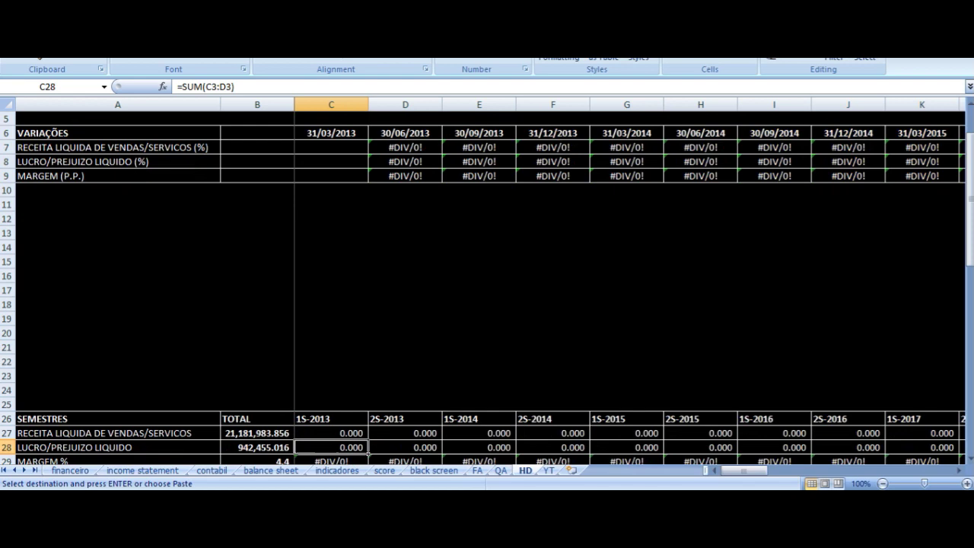
key("Up")
key("Up")
key("Up")
key("Up")
key("Up")
key("ctrl+Right")
key("Left")
key("Left")
key("Left")
key("Left")
key("Left")
key("Right")
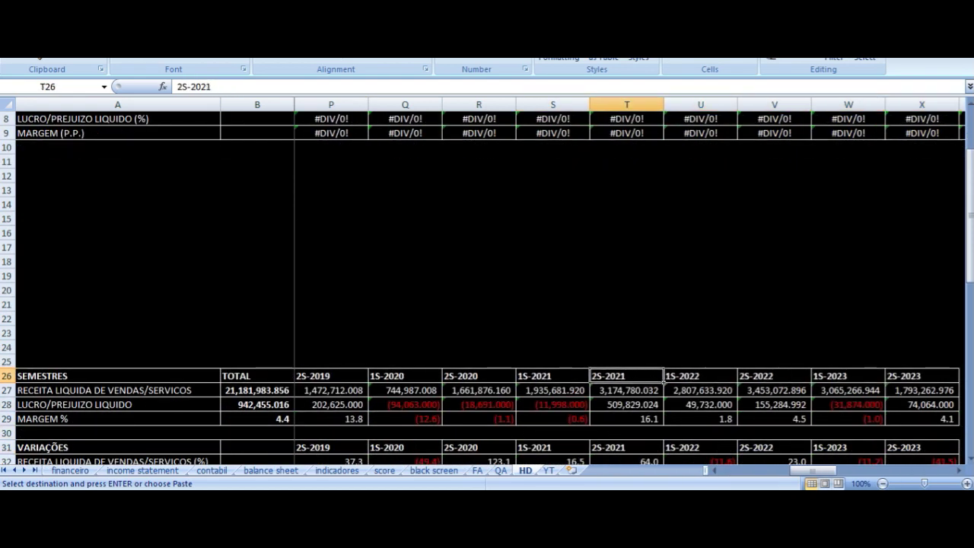
- Compare the half-year RECEITA LIQUIDA DE VENDAS/SERVICOS of 2S-2021 with earlier semesters back to 1S-2020
key("Down")
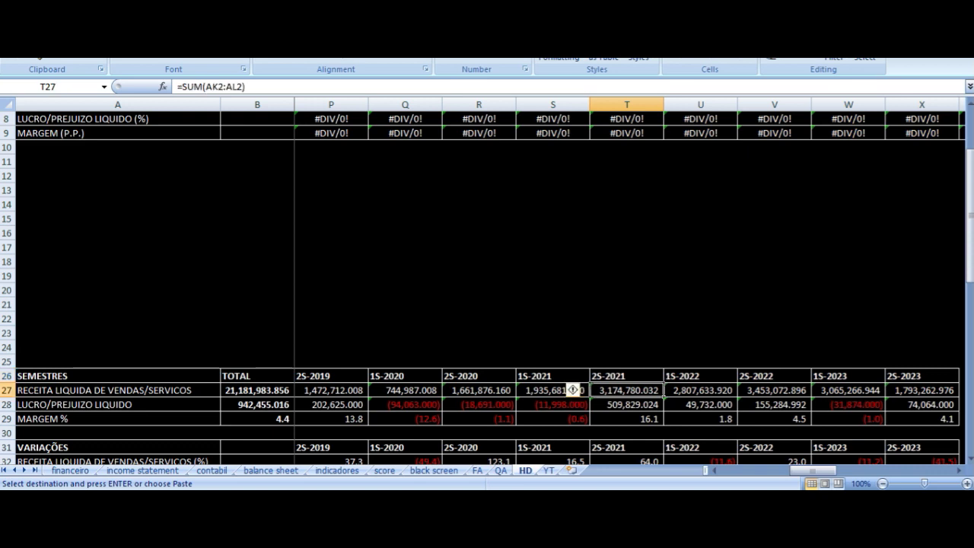
key("Up")
key("Down")
key("Left")
key("Left")
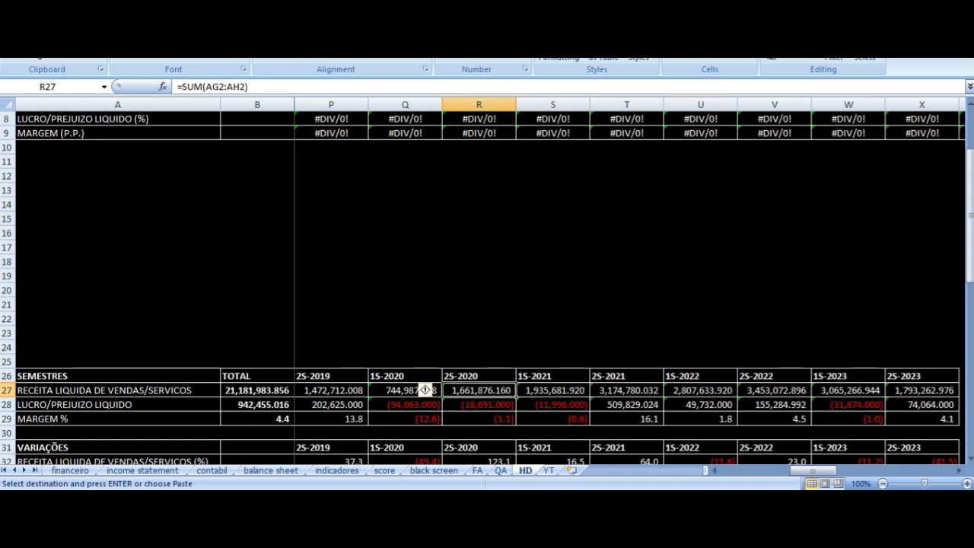
key("Left")
key("Up")
key("Down")
key("Right")
- Check the half-year LUCRO/PREJUIZO LIQUIDO from 2S-2020 to 2S-2021, and return to the 2S-2021 revenue
key("Down")
key("Right")
key("Left")
key("Right")
key("Up")
key("Right")
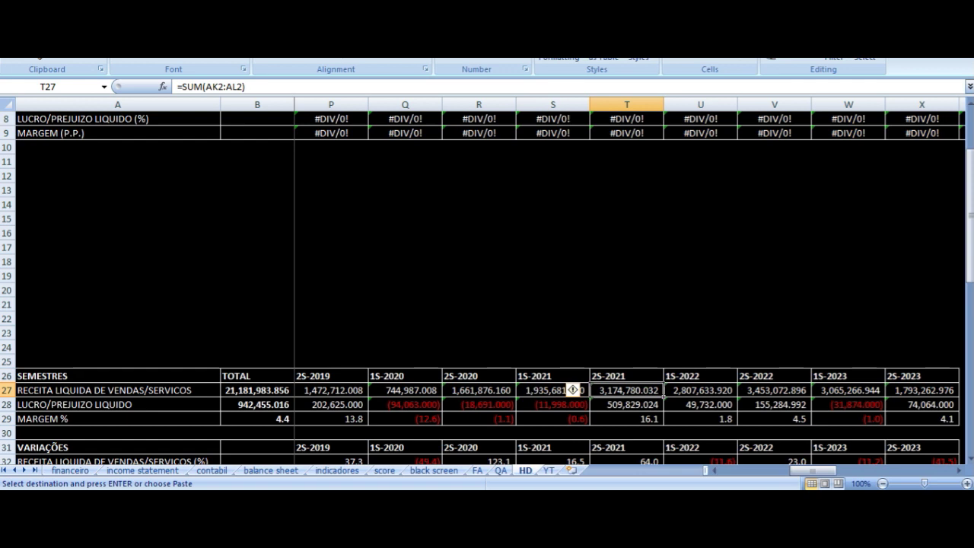
key("Down")
key("Up")
- Review half-year revenue from 1S-2022 through 1S-2023 together with the semester VARIAÇÕES table
key("Right")
key("Right")
key("Right")
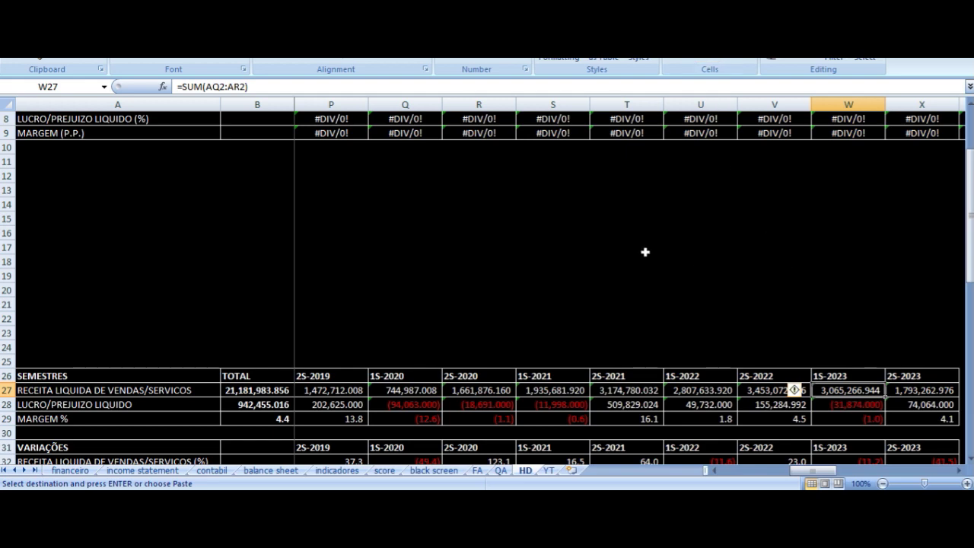
scroll(646, 252, "down", 2)
scroll(645, 252, "down", 1)
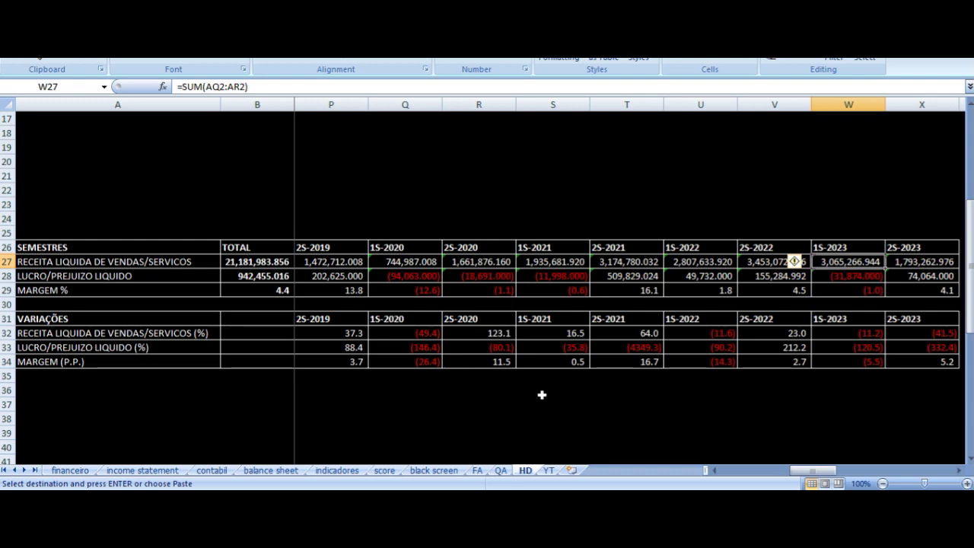
- Return to the YT sheet and review the nine-month RECEITA LIQUIDA row from 9M22 through VAR %
left_click(551, 471)
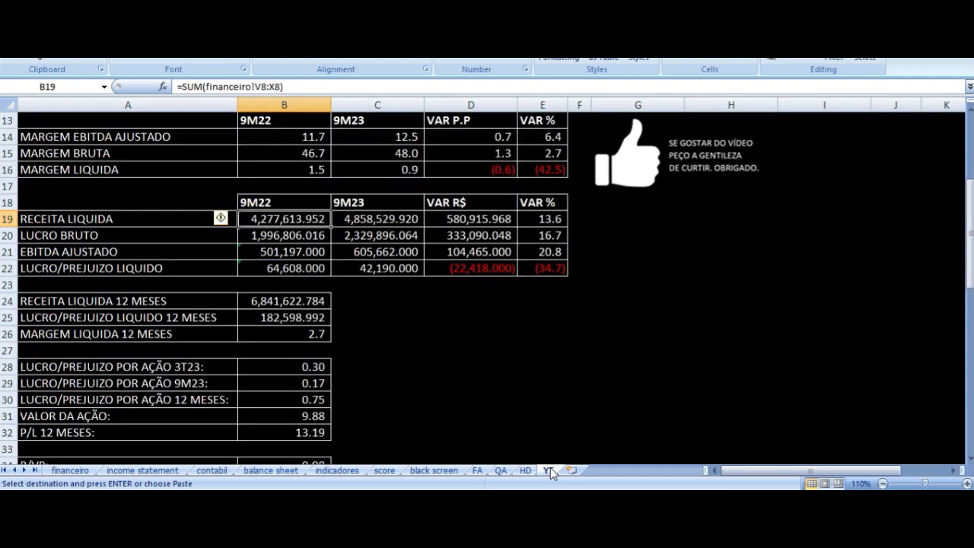
left_click(367, 219)
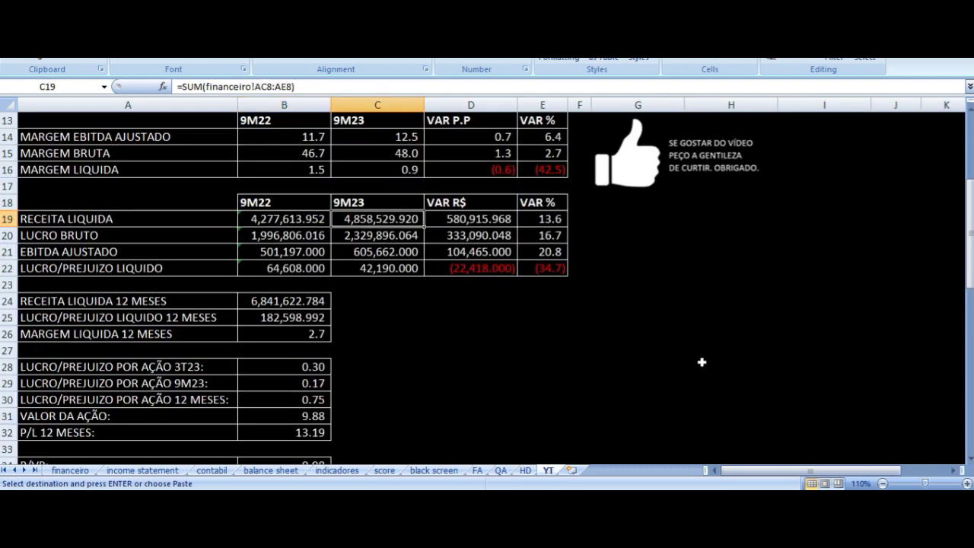
key("Left")
key("Left")
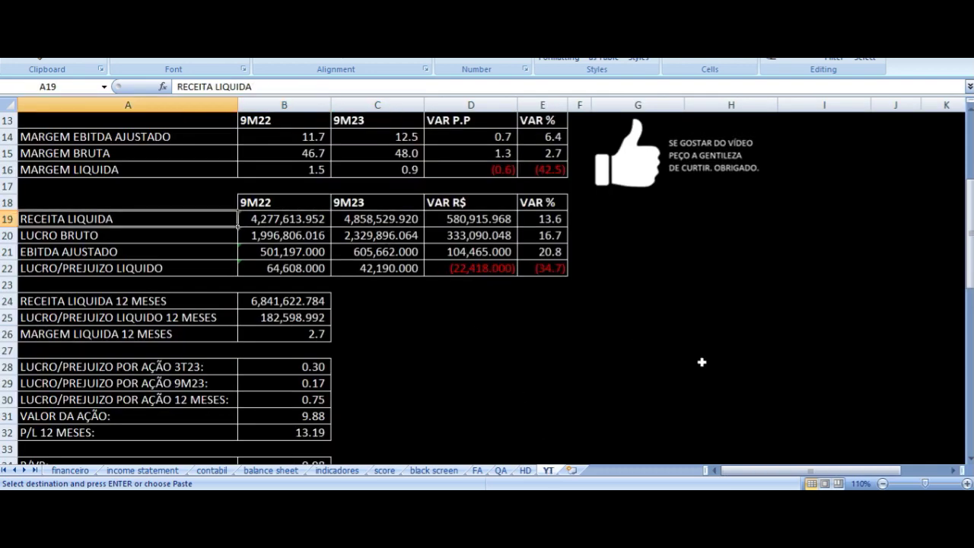
key("Right")
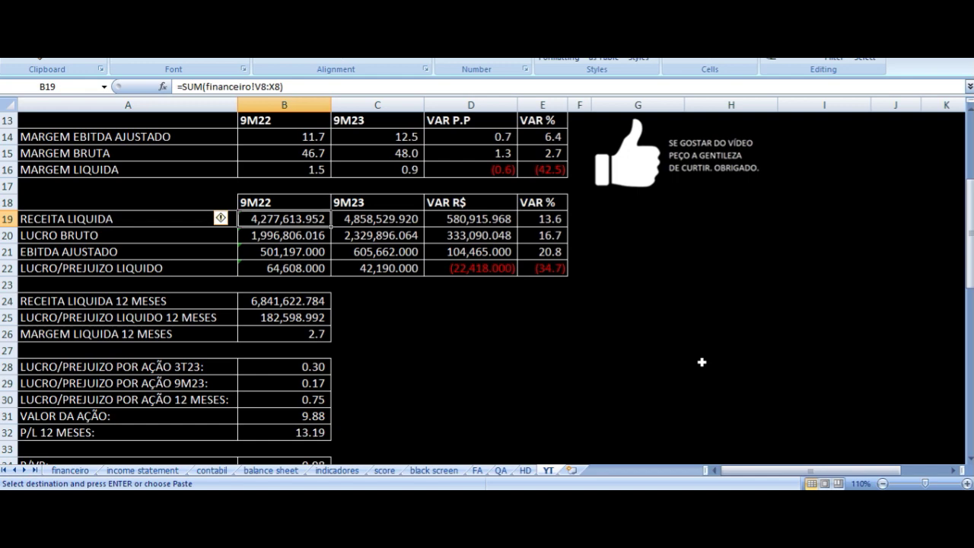
key("Right")
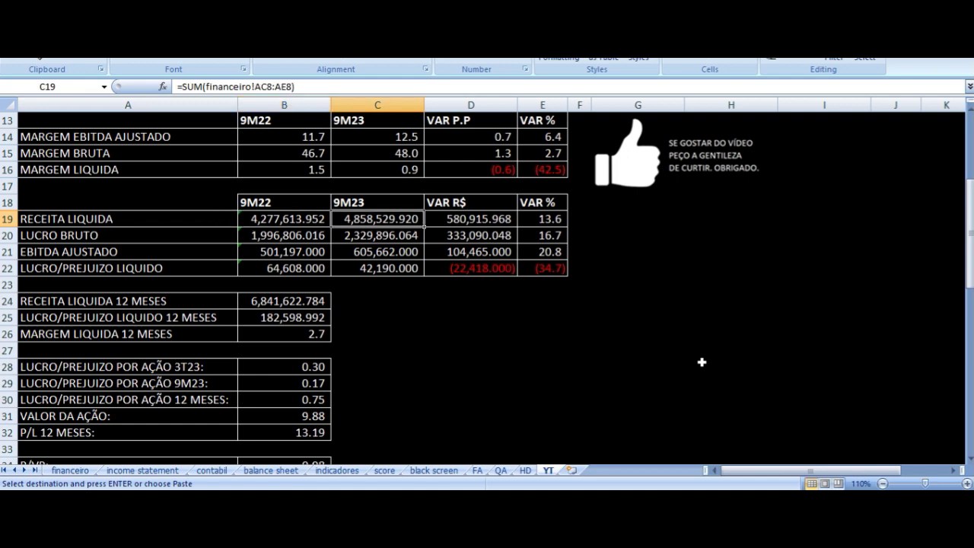
key("Right")
key("Right")
- Review the nine-month LUCRO BRUTO row from 9M22 and 9M23 through VAR R$ and VAR %
key("Down")
key("Left")
key("Left")
key("Left")
key("Left")
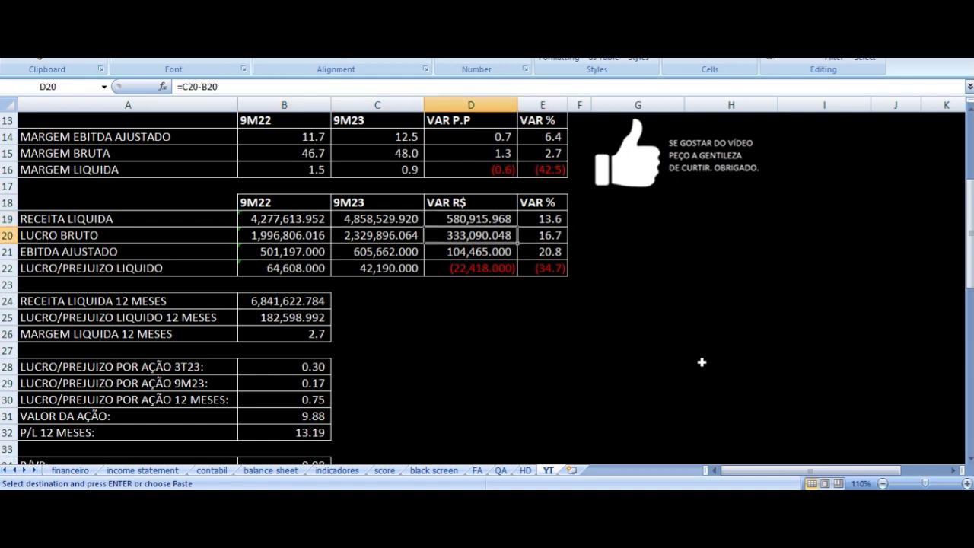
key("Right")
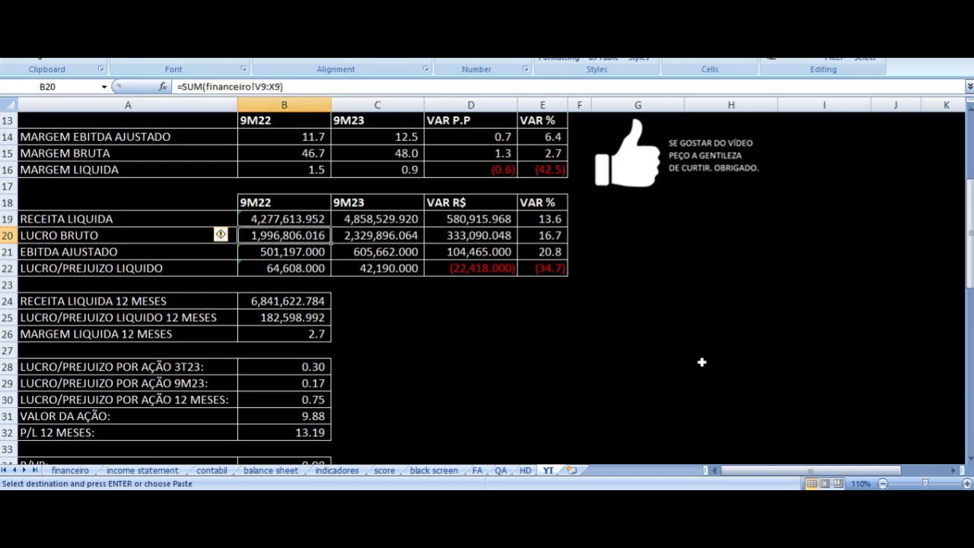
key("Right")
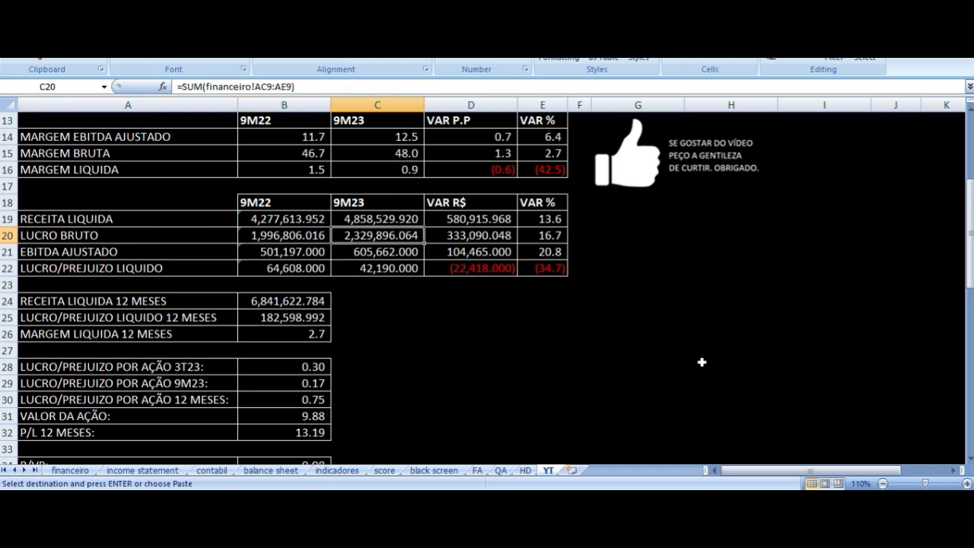
key("Right")
key("Right")
- Review the nine-month EBITDA AJUSTADO row from 9M22 and 9M23 through VAR R$ and VAR %
key("Down")
key("Left")
key("Left")
key("Left")
key("Left")
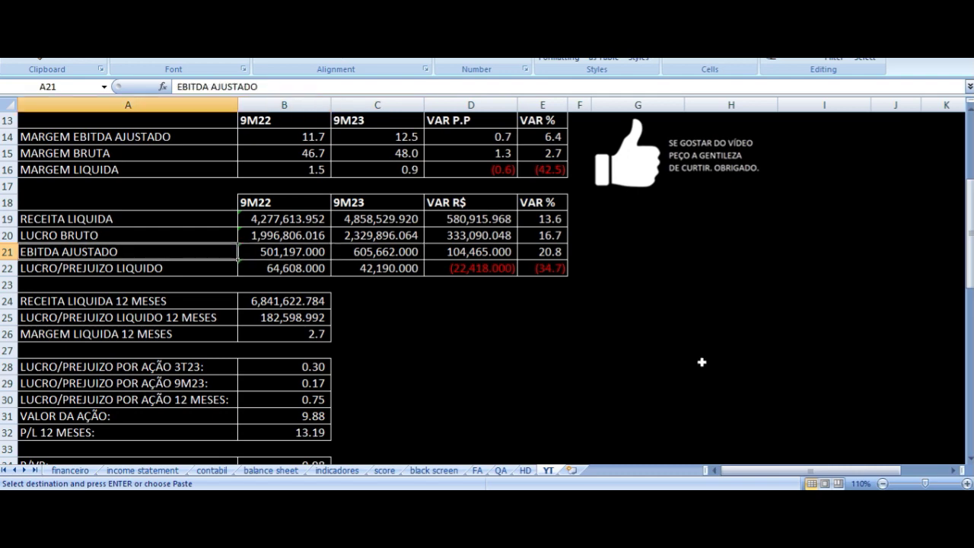
key("Right")
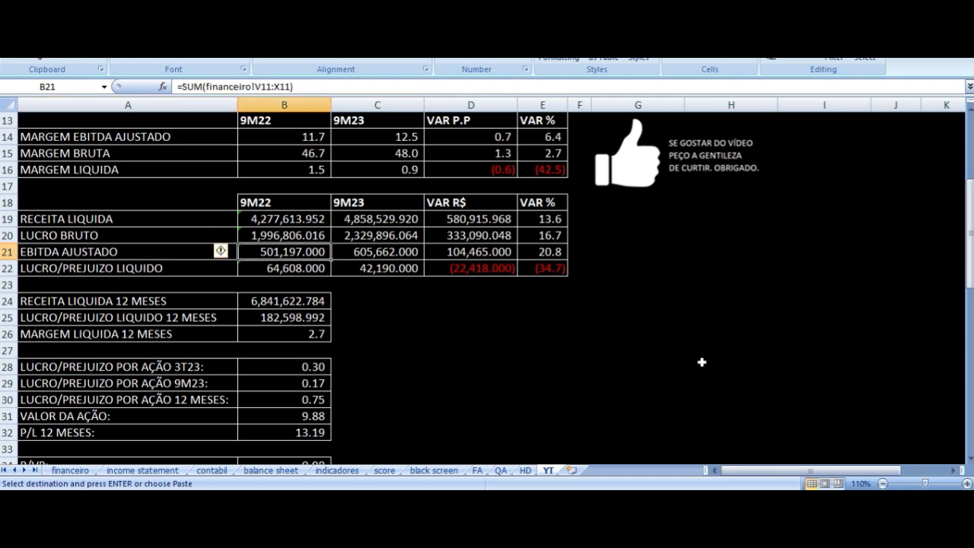
key("Right")
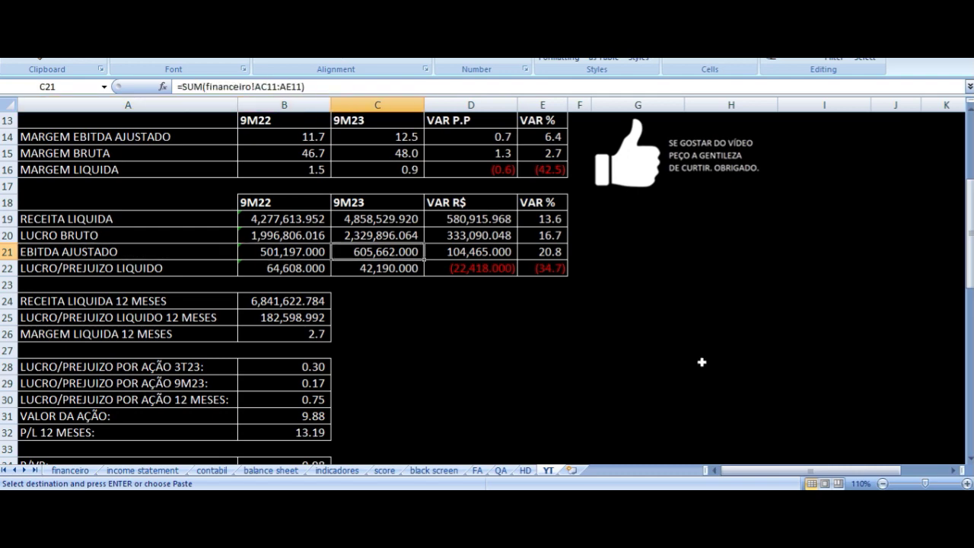
key("Right")
key("Right")
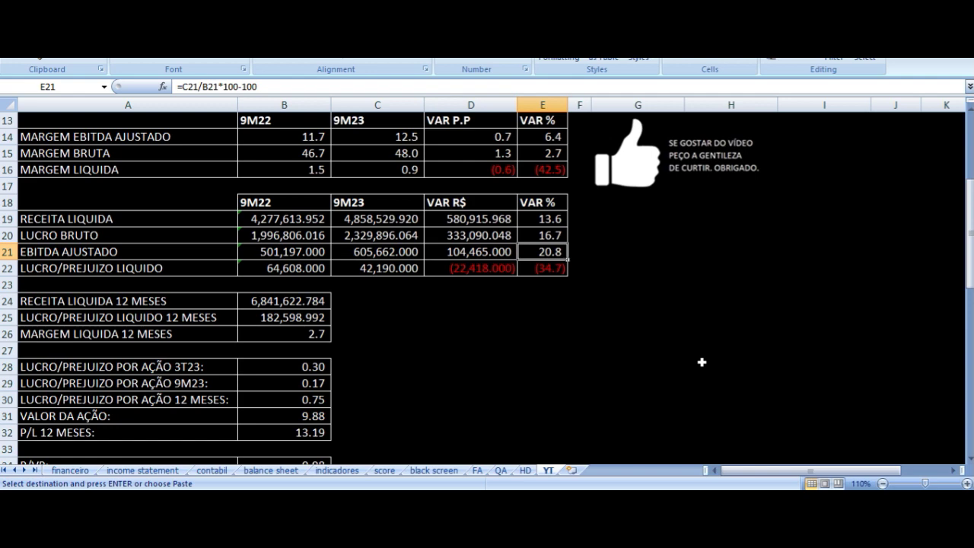
- Review the nine-month LUCRO/PREJUIZO LIQUIDO row from 9M22 and 9M23 through VAR R$
key("Down")
key("Left")
key("Left")
key("Left")
key("Left")
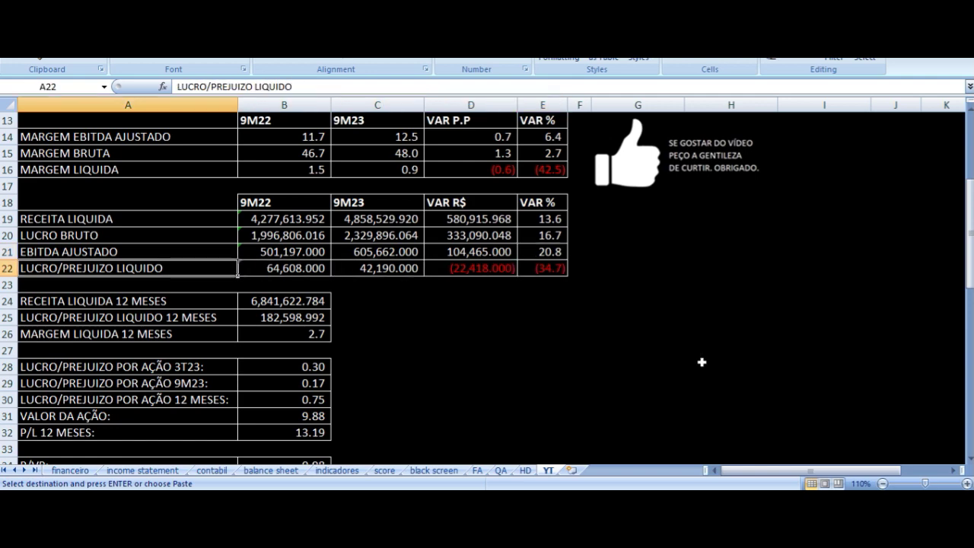
key("Right")
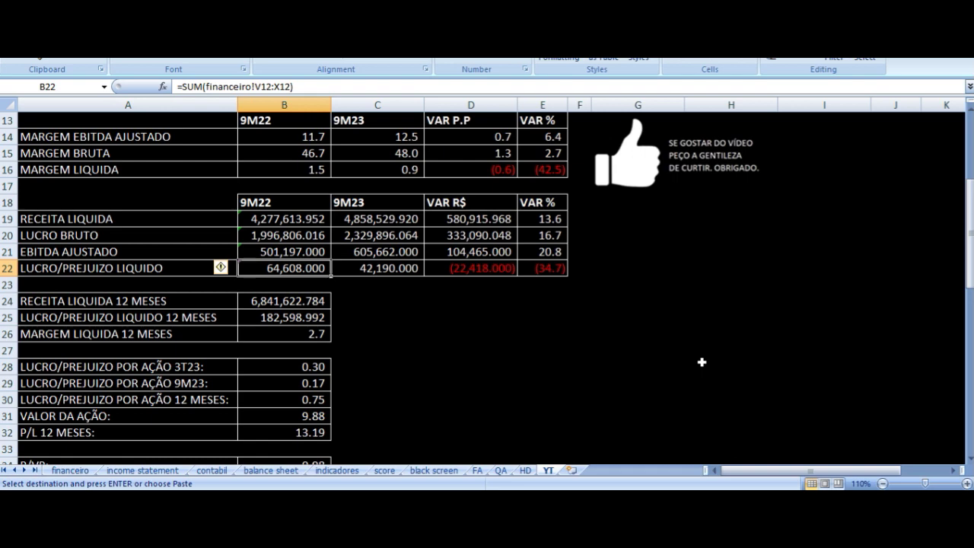
key("Right")
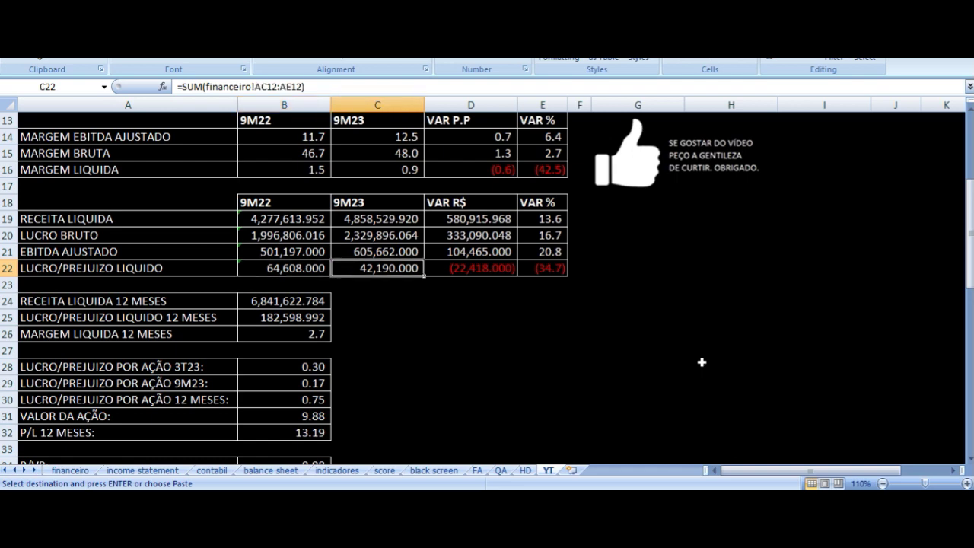
left_click(478, 271)
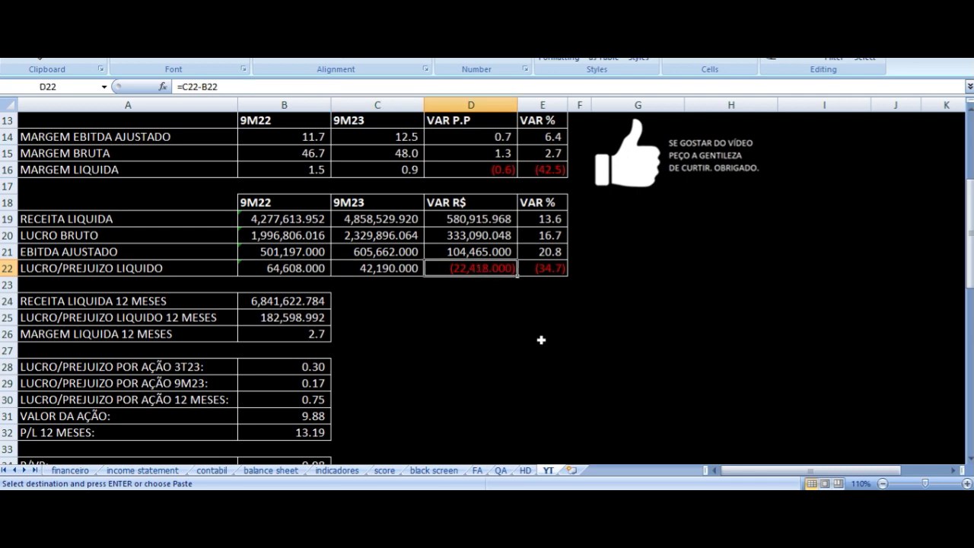
- Open the HD sheet and examine the 2S-2022 to 2S-2023 semesters, including 2S-2023 revenue and 1S-2023 LUCRO/PREJUIZO LIQUIDO
left_click(527, 471)
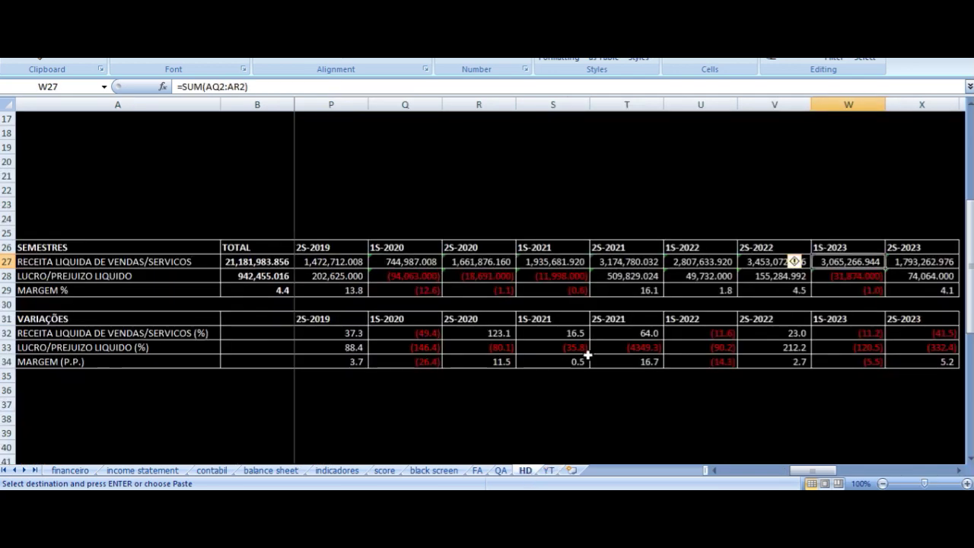
left_click(787, 248)
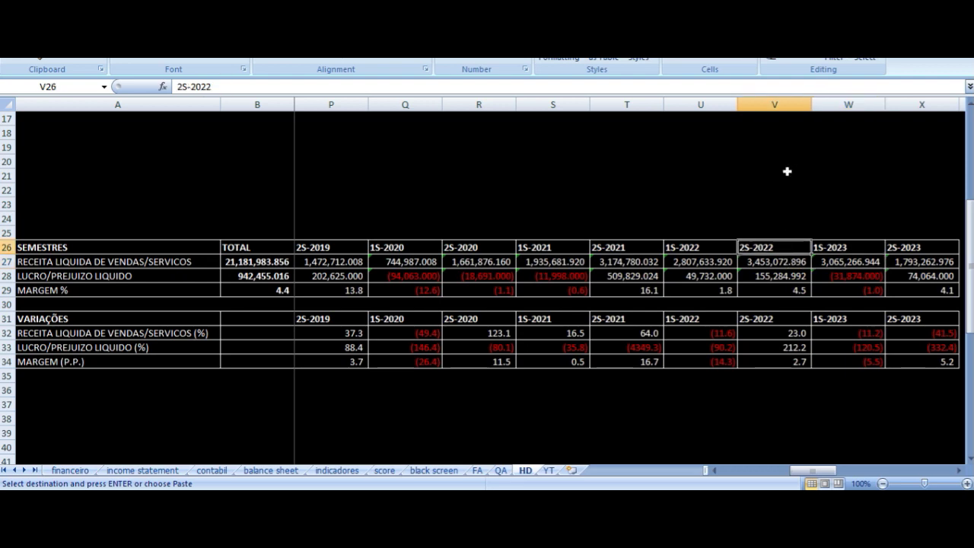
key("Right")
key("Right")
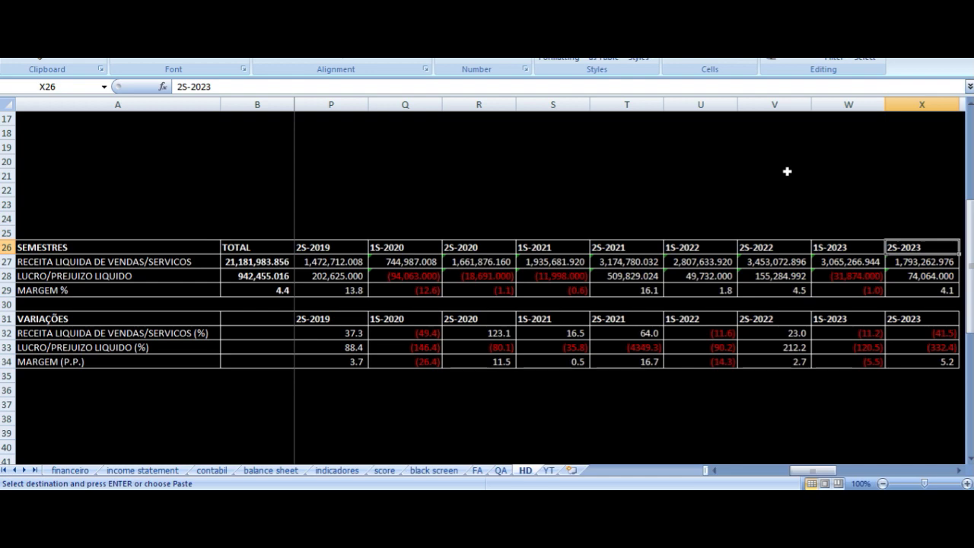
key("Down")
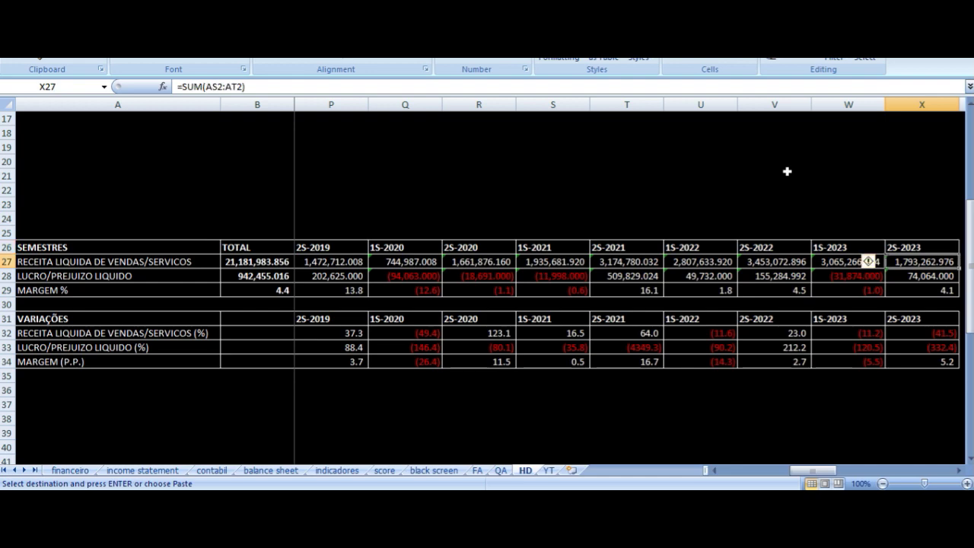
key("Left")
key("Up")
key("Down")
key("Down")
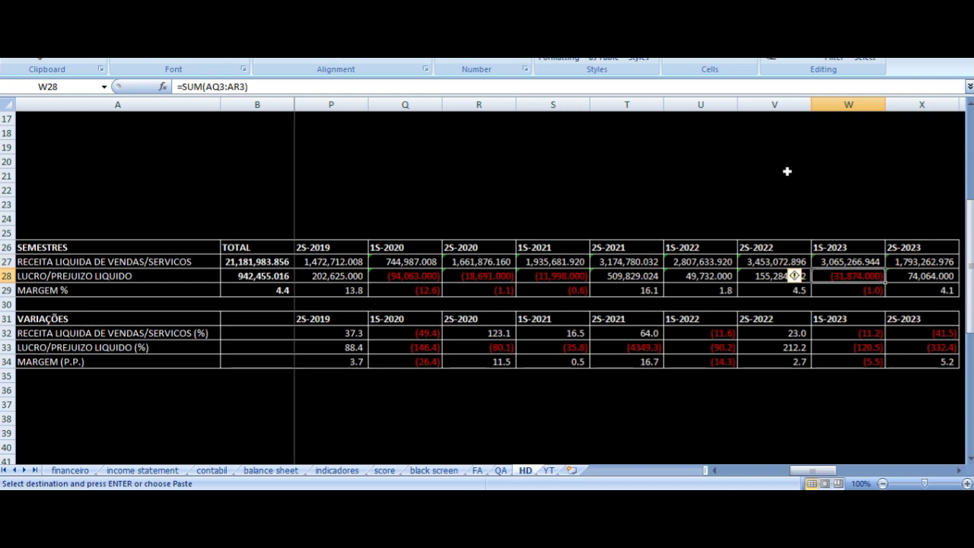
- Examine the 2S-2022 semester's RECEITA LIQUIDA and LUCRO/PREJUIZO LIQUIDO in the SEMESTRES table
key("Up")
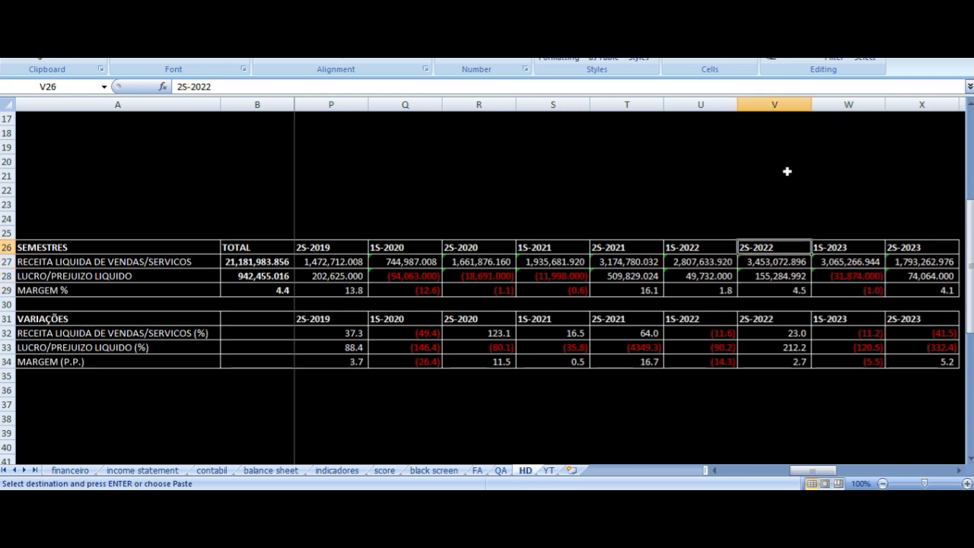
key("Down")
key("Down")
key("ctrl+v")
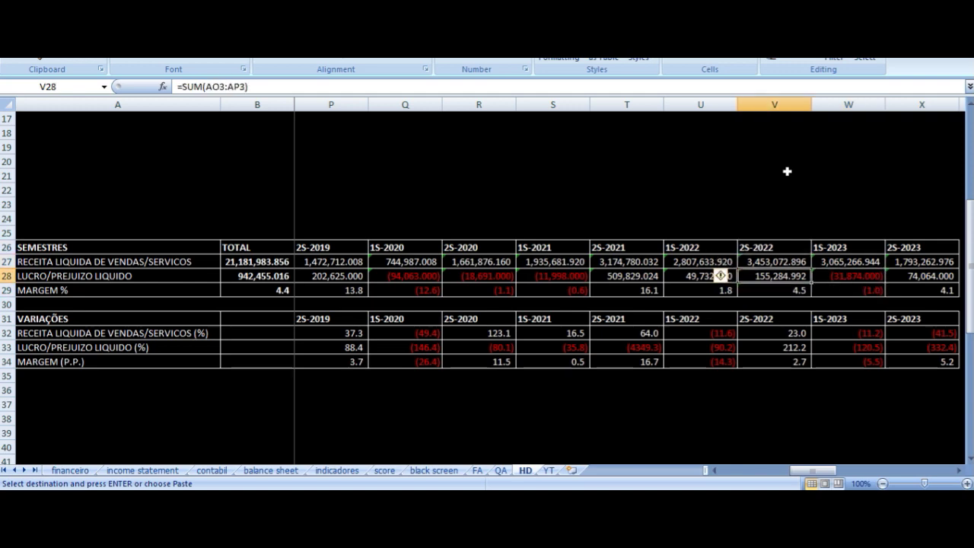
key("Up")
key("ctrl+v")
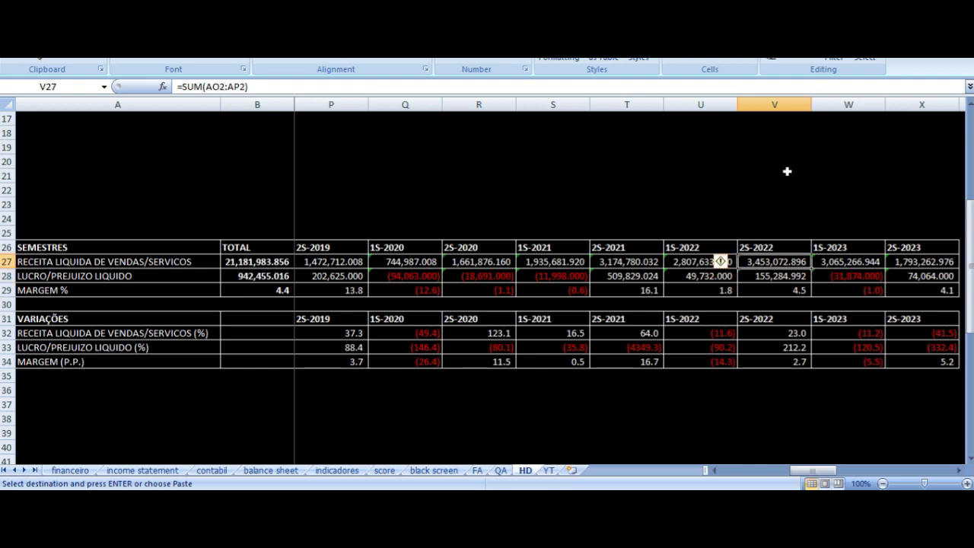
key("Down")
key("ctrl+v")
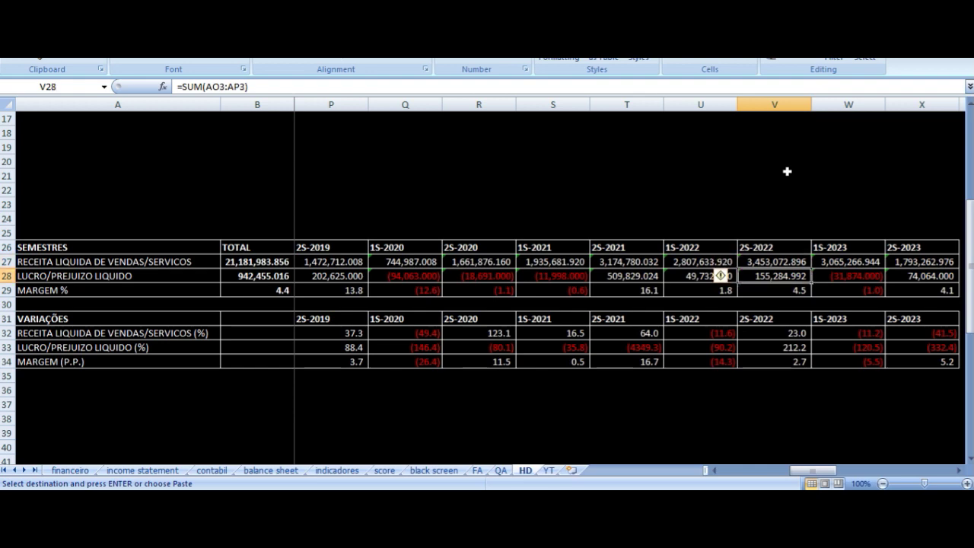
- Compare the half-year figures of the semesters around 2S-2022, ending on the 1S-2023 LUCRO/PREJUIZO LIQUIDO
key("Down")
key("Up")
key("ctrl+v")
key("Left")
key("ctrl+v")
key("Right")
key("ctrl+v")
key("Right")
key("ctrl+v")
key("Up")
key("Up")
key("Down")
key("Down")
key("ctrl+v")
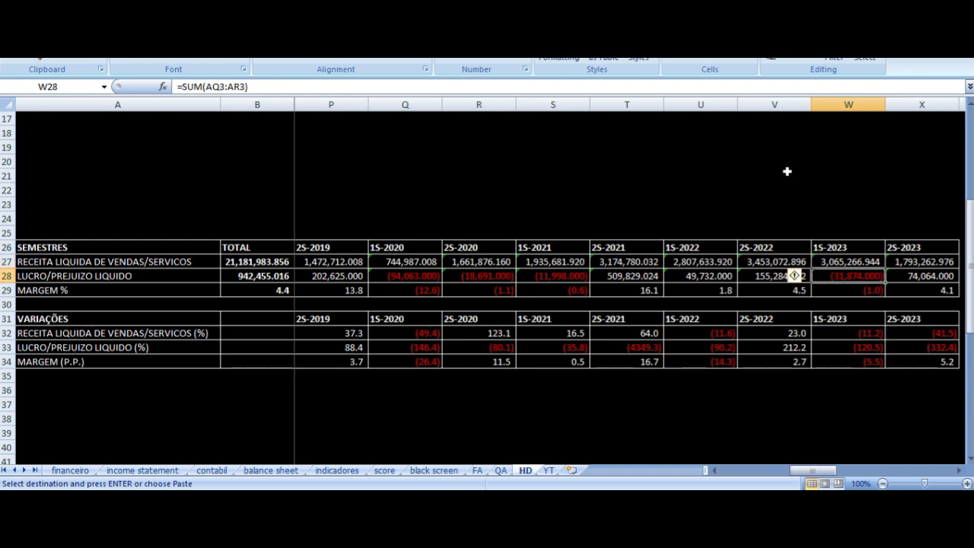
- Examine the SBFG3.SA chart on Yahoo Finance from mid-2022 to November 2023 and the SBFG3 row in the Google Sheets stock quotes
left_click(544, 470)
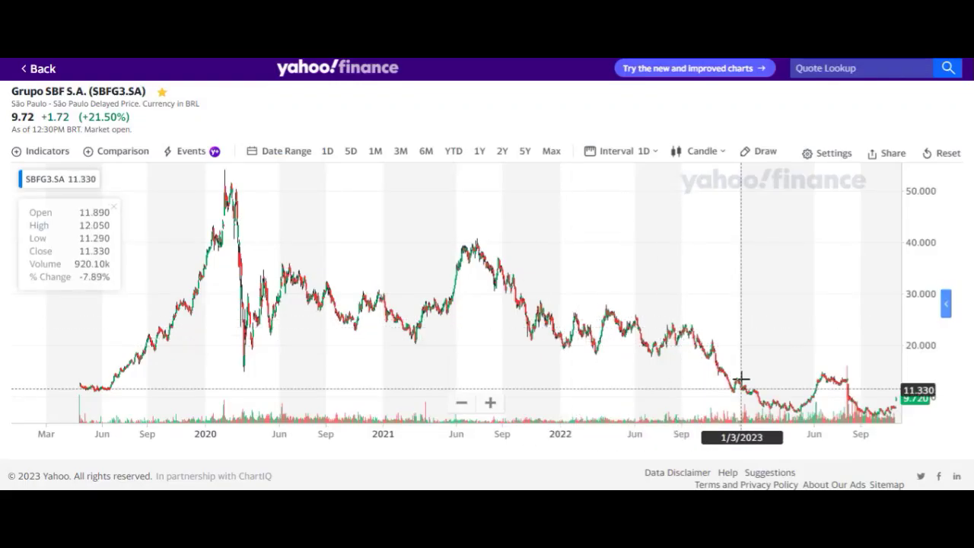
scroll(741, 378, "up", 5)
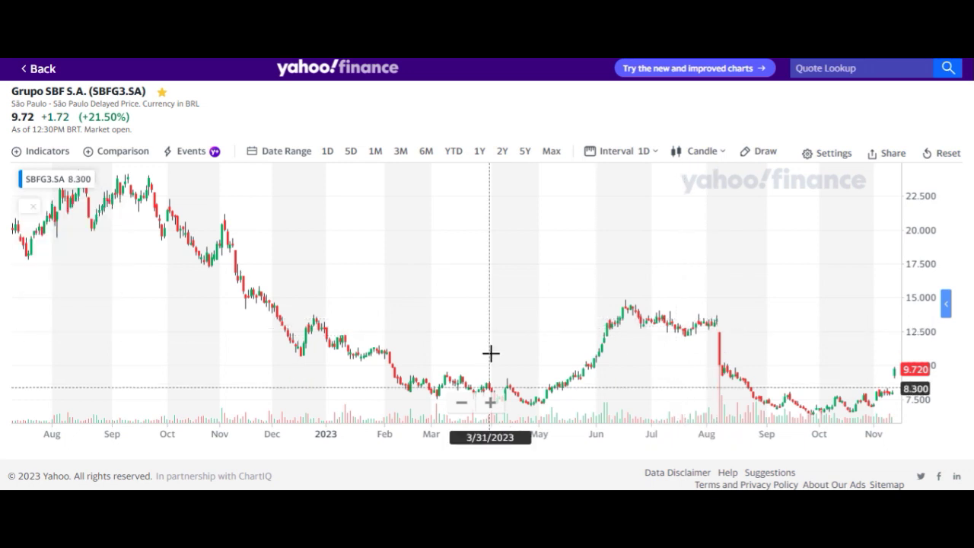
key("ctrl+shift+Tab")
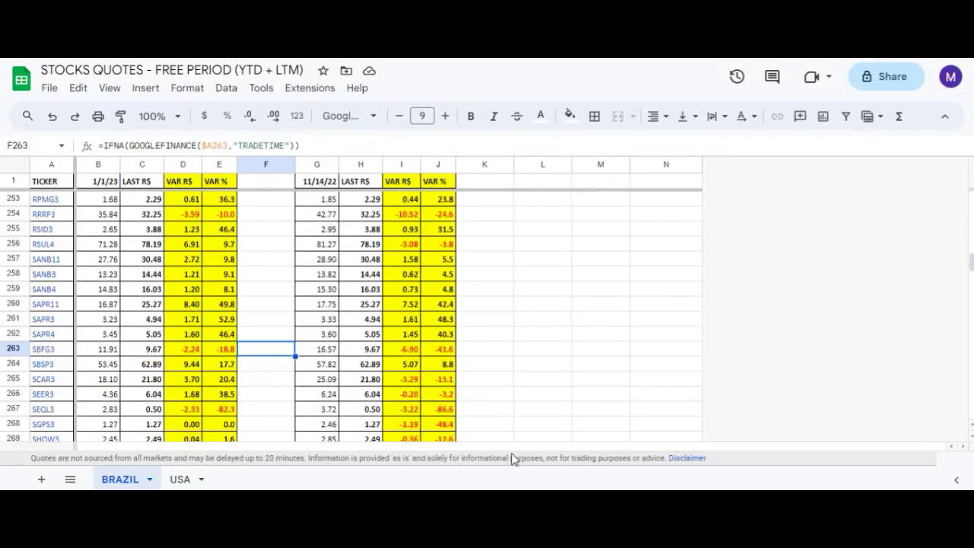
- Switch back to Excel's YT sheet and recheck the nine-month LUCRO/PREJUIZO LIQUIDO row
key("alt+Tab")
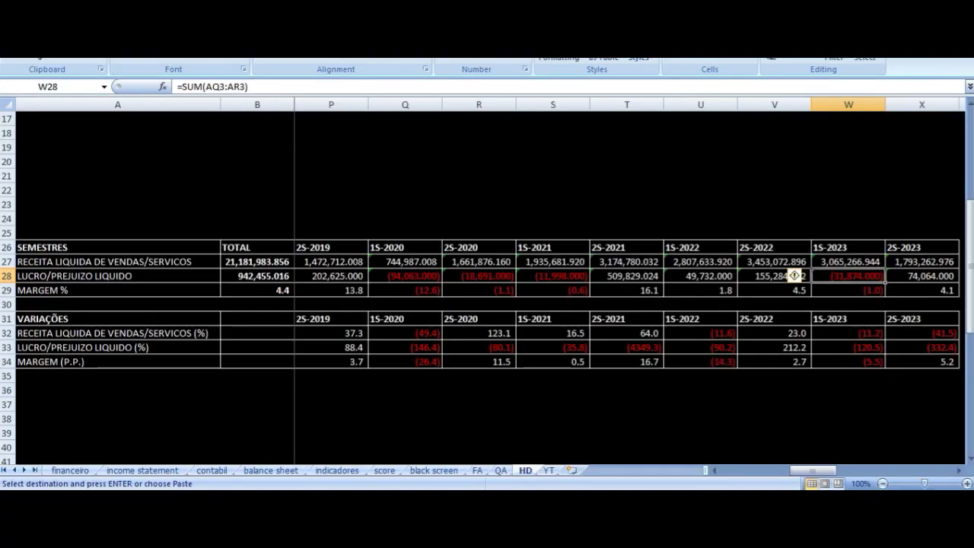
left_click(549, 472)
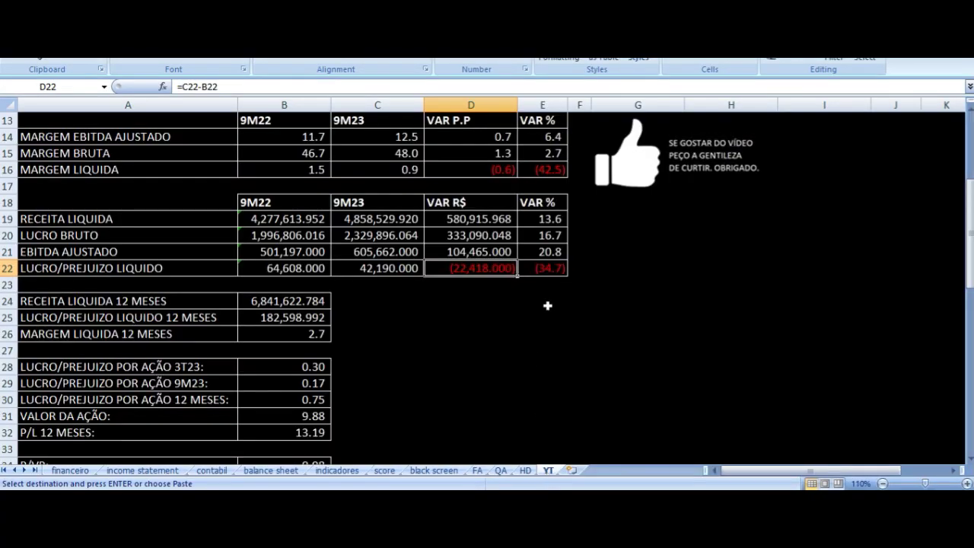
key("Left")
key("Left")
key("Left")
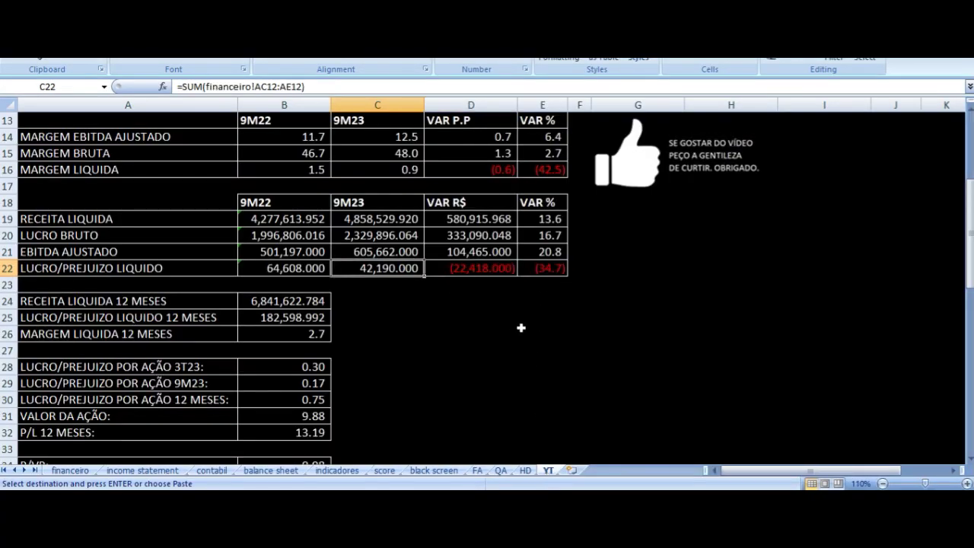
key("Right")
key("Right")
key("Left")
key("Left")
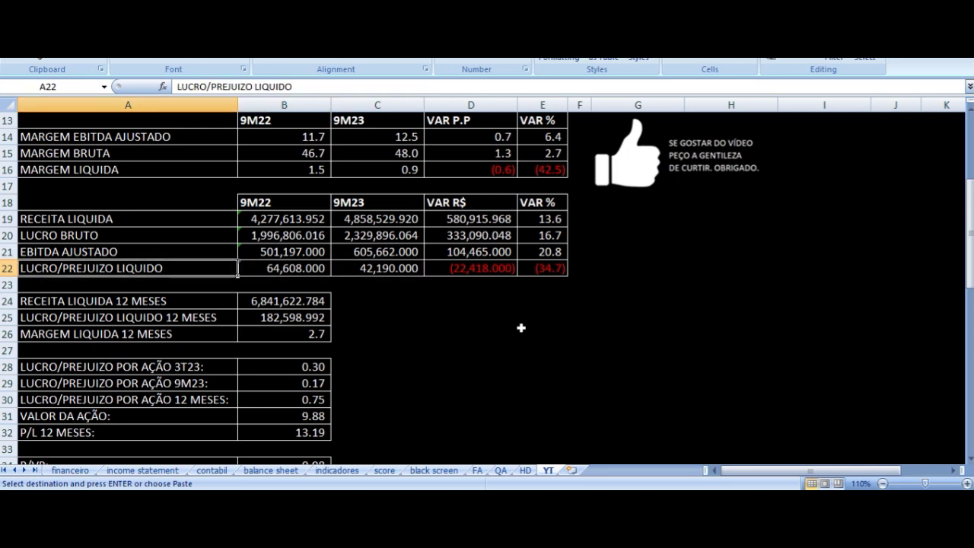
- Compare the 9M23 LUCRO/PREJUIZO LIQUIDO with its VAR R$ against 9M22
key("Right")
key("Right")
key("Right")
key("Left")
key("Right")
key("Left")
key("Right")
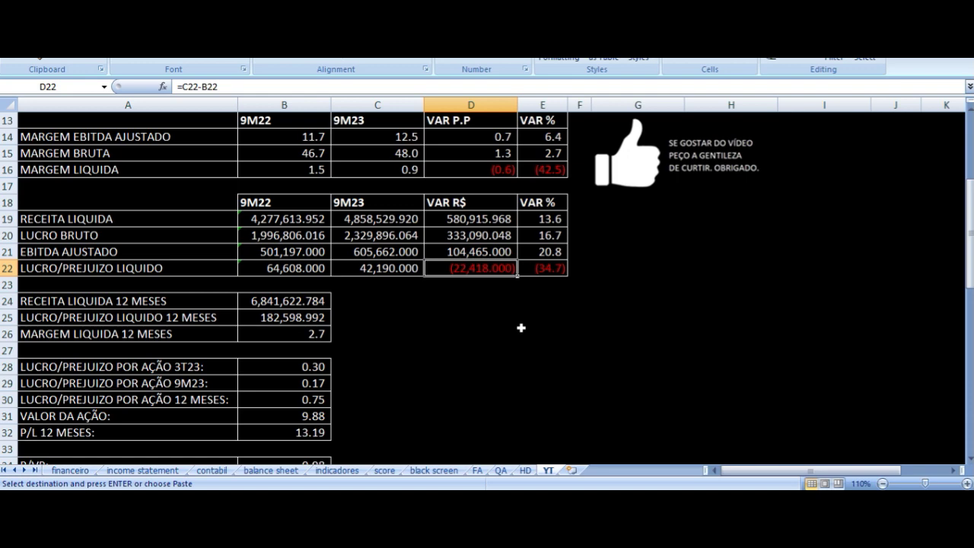
- Check the RECEITA LIQUIDA 12 MESES figure in the twelve-month table
key("Left")
key("Left")
key("Left")
key("Down")
key("Down")
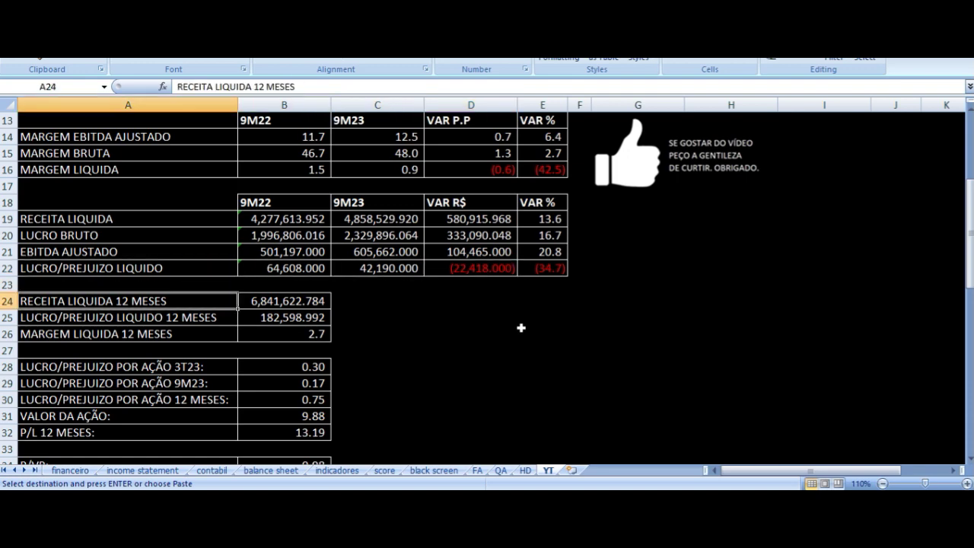
scroll(398, 315, "down", 2)
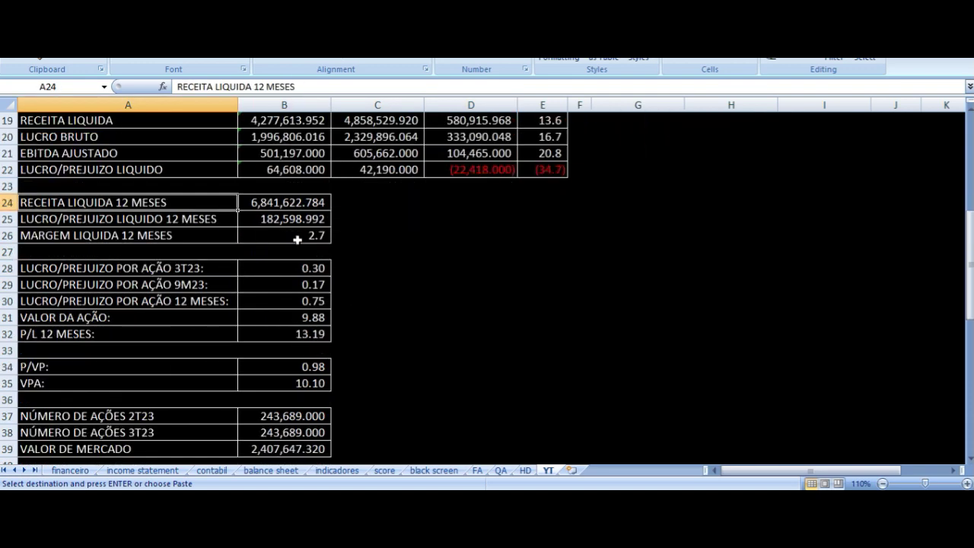
left_click(282, 204)
- Check the LUCRO/PREJUIZO LIQUIDO 12 MESES and MARGEM LIQUIDA 12 MESES figures
key("Down")
key("Left")
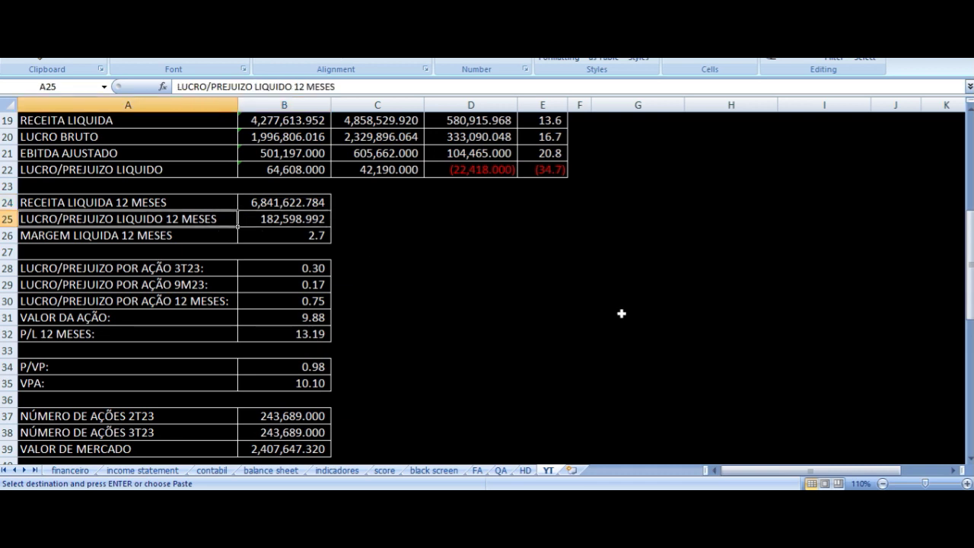
key("Right")
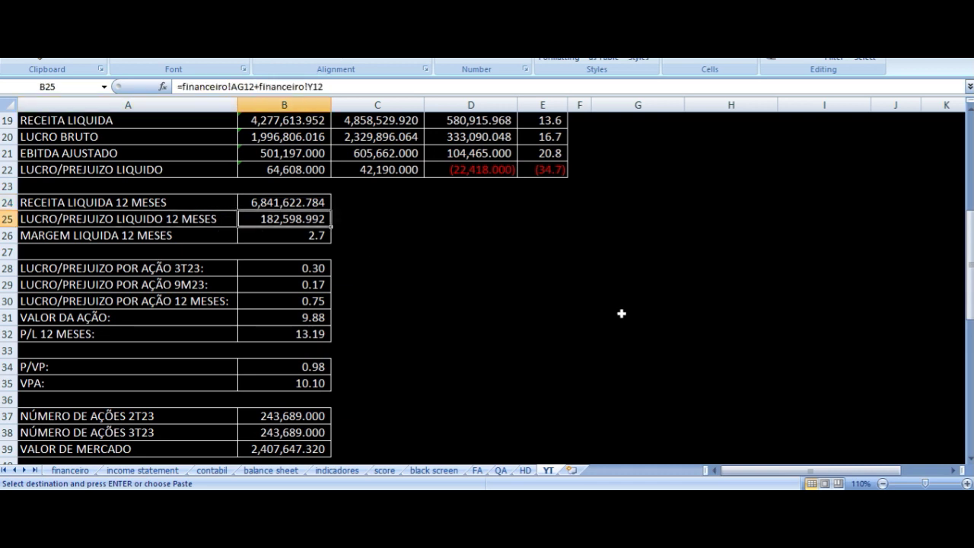
key("Down")
key("Left")
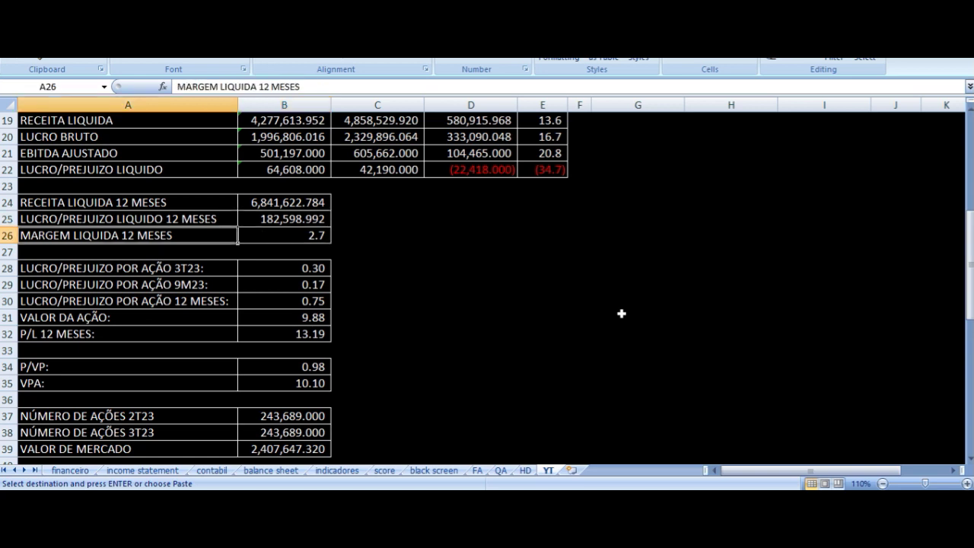
key("Right")
- Check the LUCRO/PREJUIZO POR AÇÃO figures for 3T23 and 9M23
key("Down")
key("Down")
key("Left")
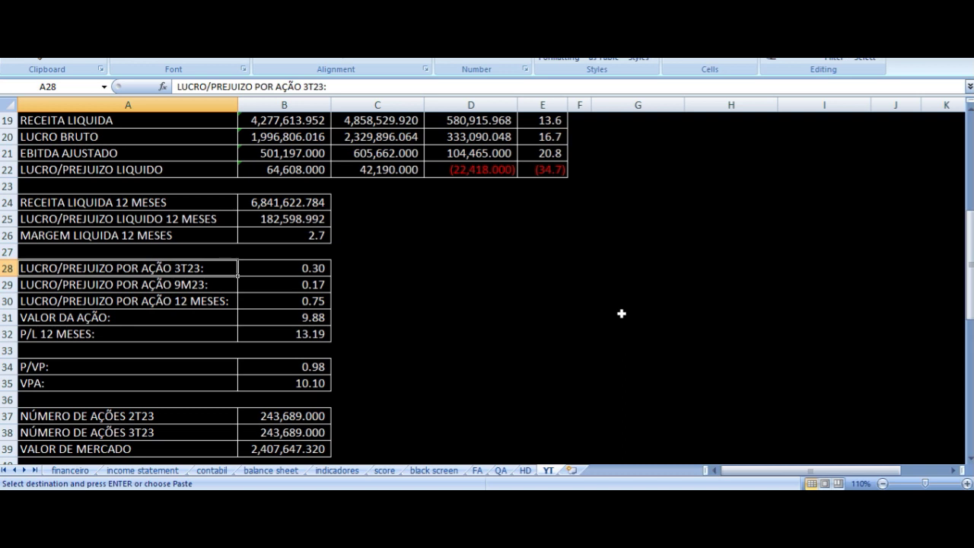
key("Right")
key("Left")
key("Down")
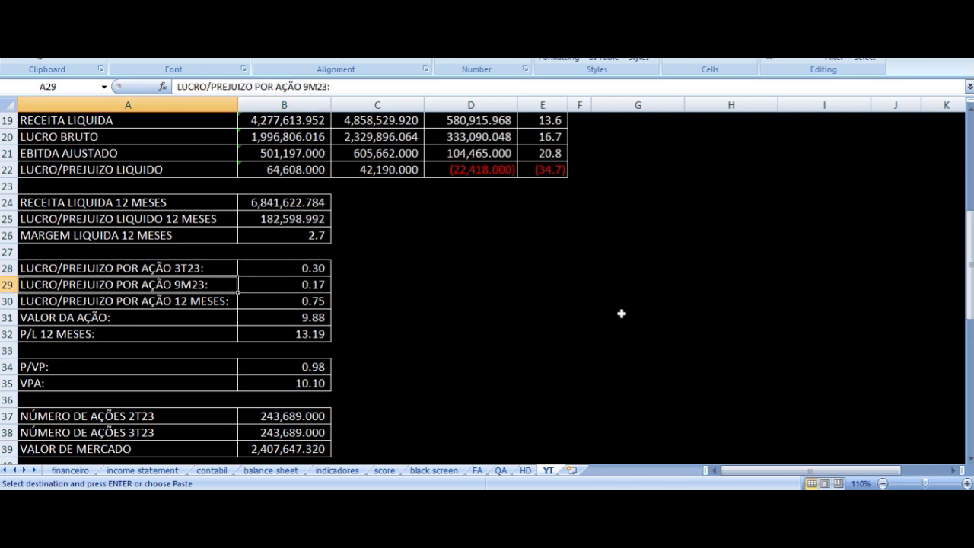
key("Right")
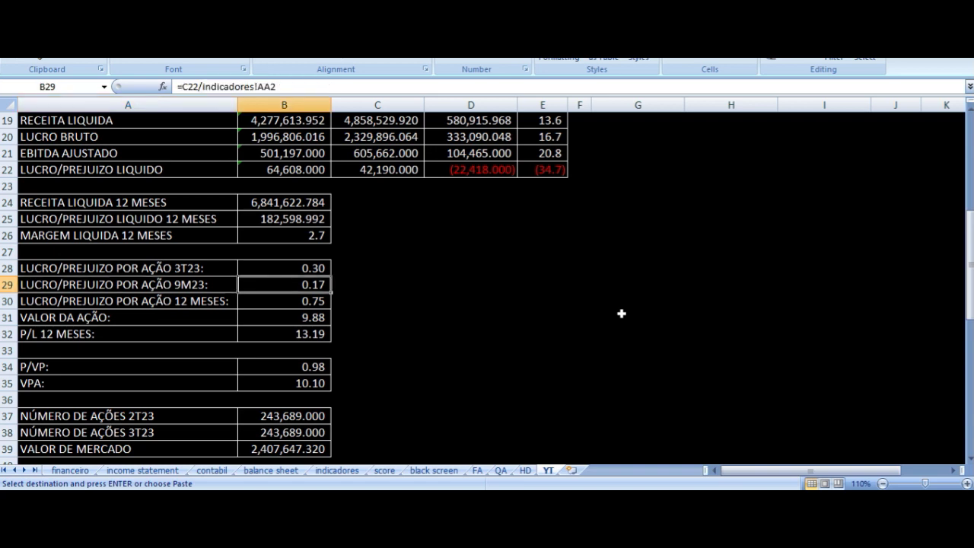
- Check the LUCRO/PREJUIZO POR AÇÃO 12 MESES figure and the VALOR DA AÇÃO
key("Down")
key("Left")
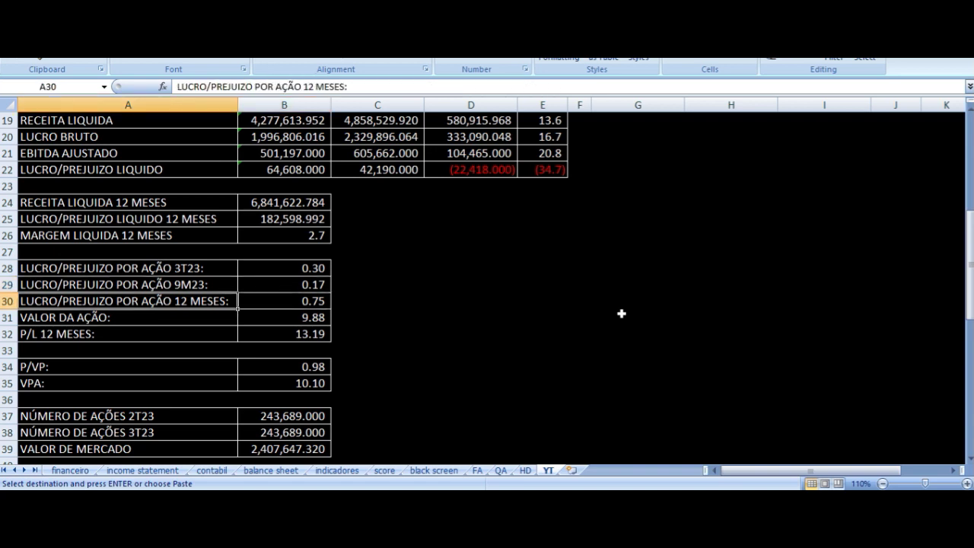
key("Right")
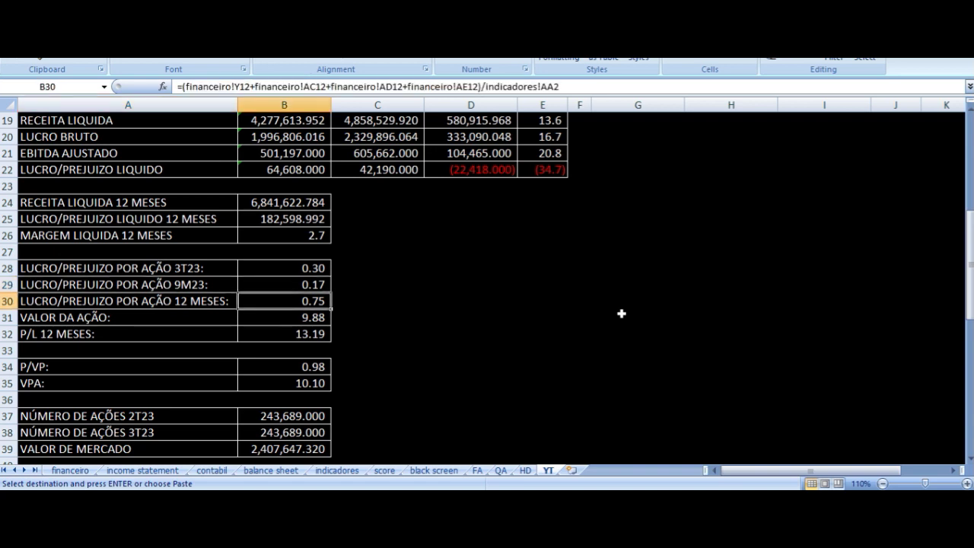
left_click(293, 319)
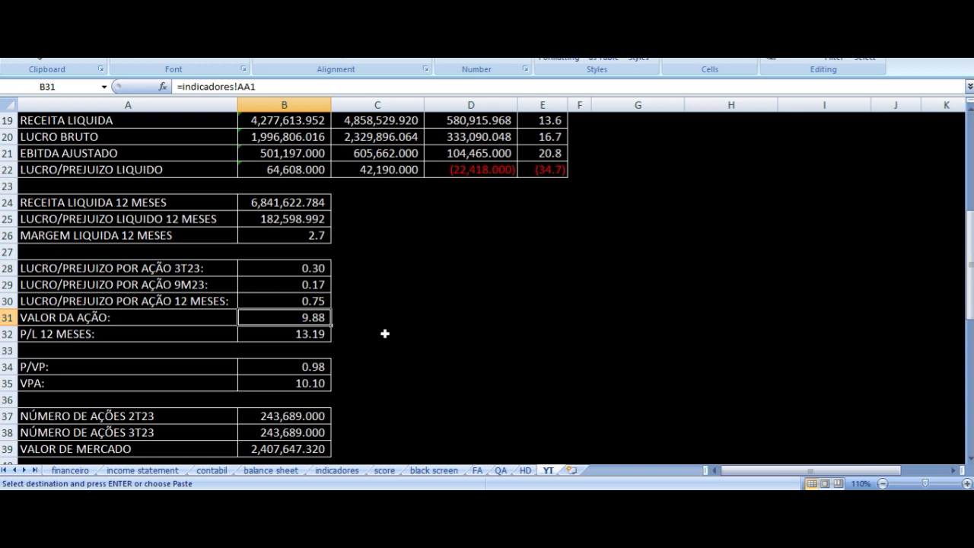
- Examine the P/L 12 MESES ratio in the per-share table
scroll(385, 309, "down", 1)
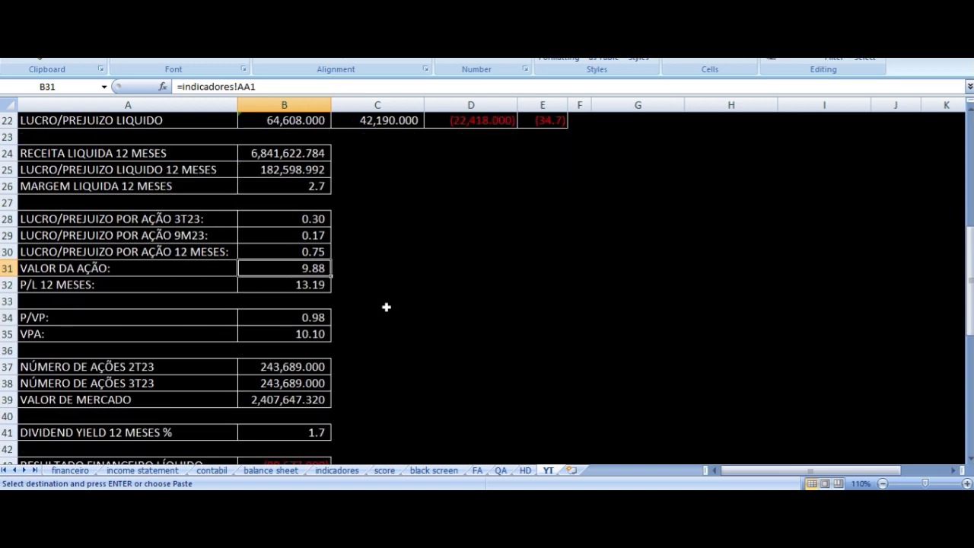
left_click(320, 285)
key("Left")
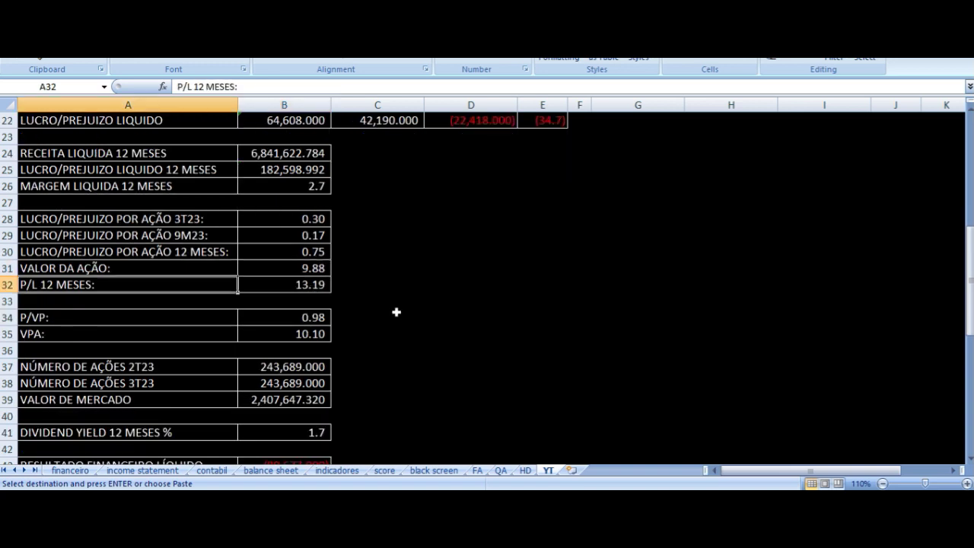
key("Right")
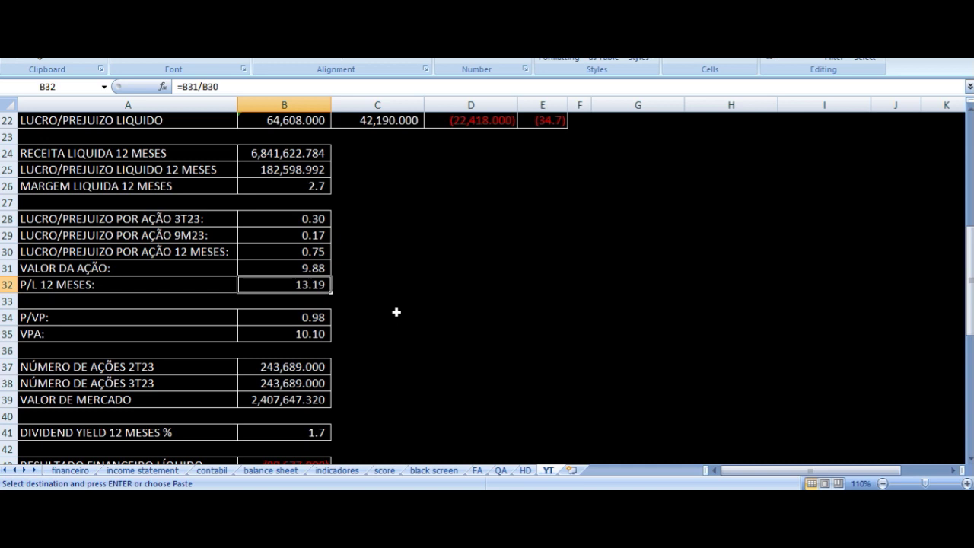
key("Left")
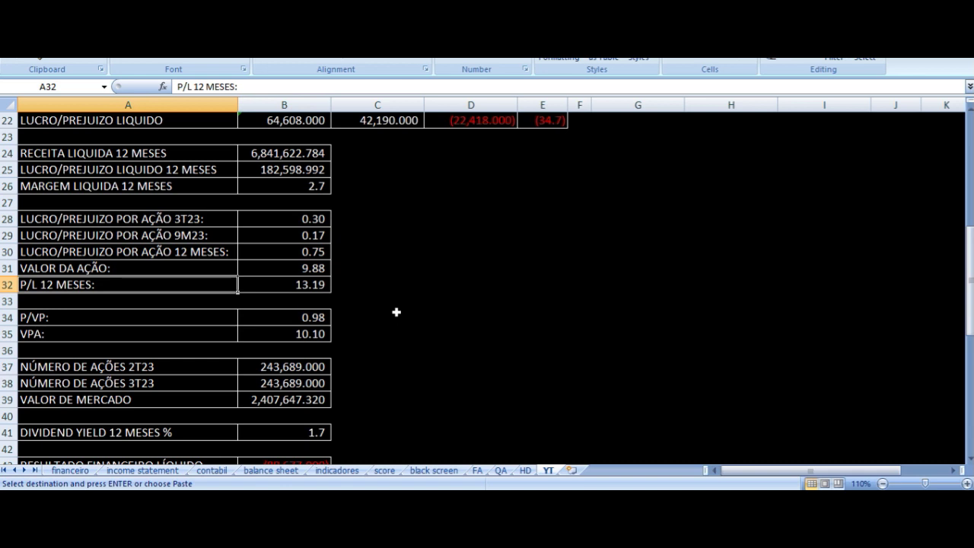
key("Right")
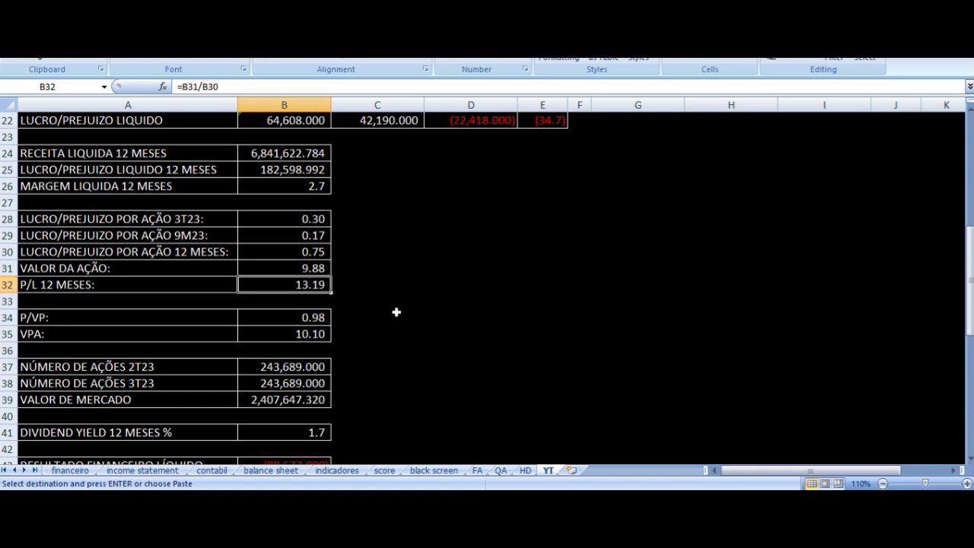
- Check the P/VP ratio and the VPA below the per-share table
key("Left")
key("Down")
key("Down")
key("Right")
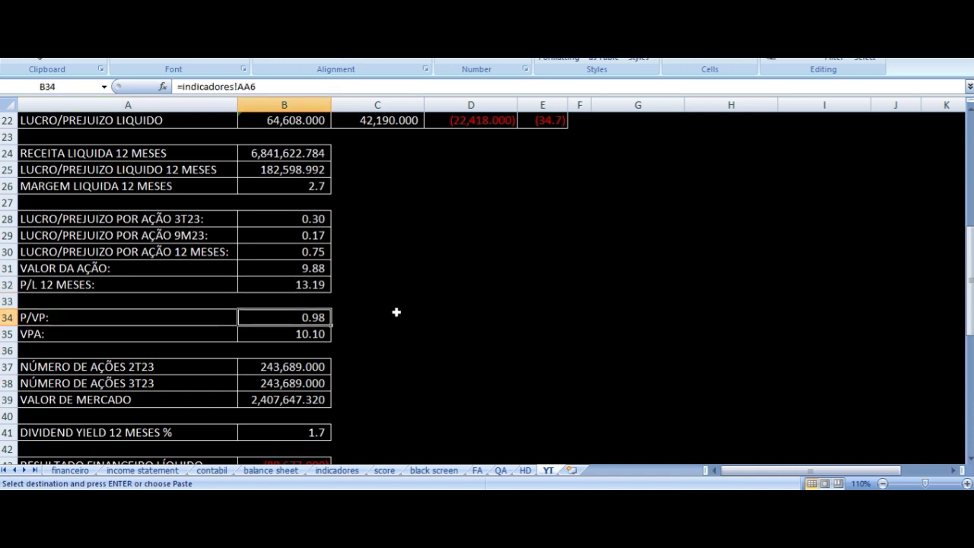
key("Left")
key("Down")
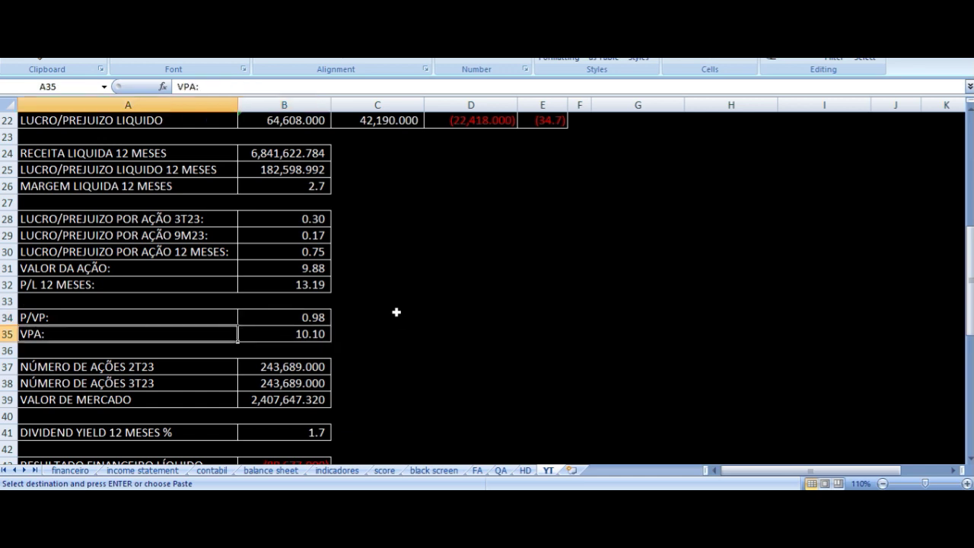
key("Right")
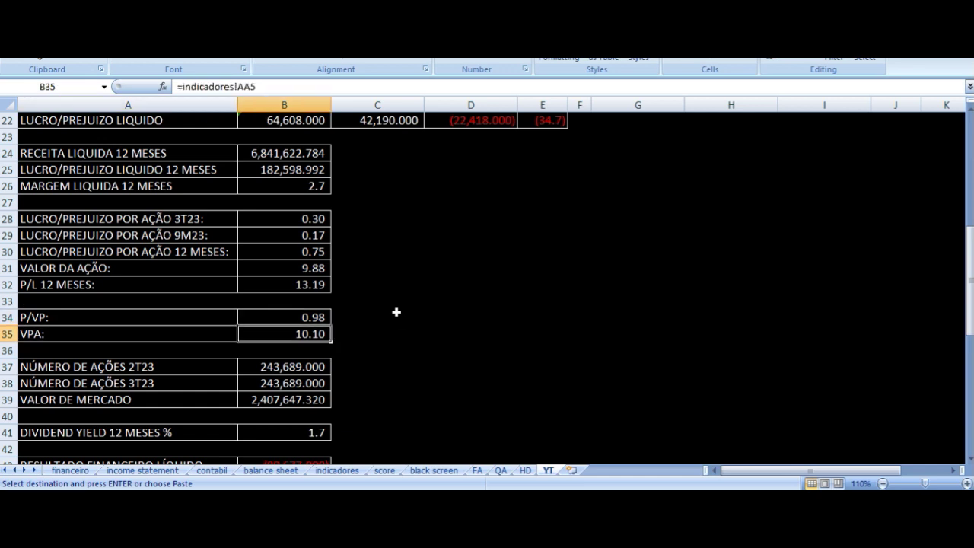
- Relate the VALOR DA AÇÃO to the P/VP ratio
key("Up")
key("Up")
key("Up")
key("Up")
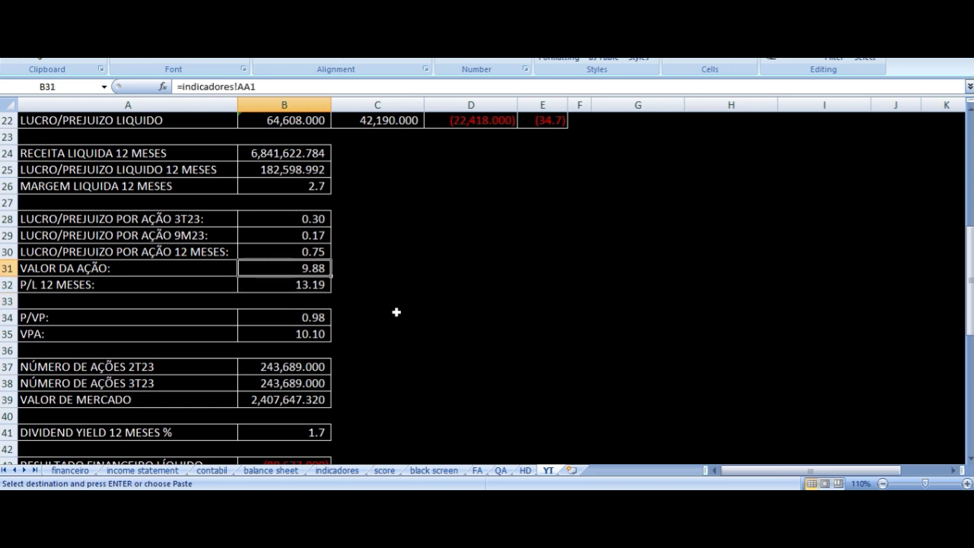
key("Down")
key("Down")
key("Down")
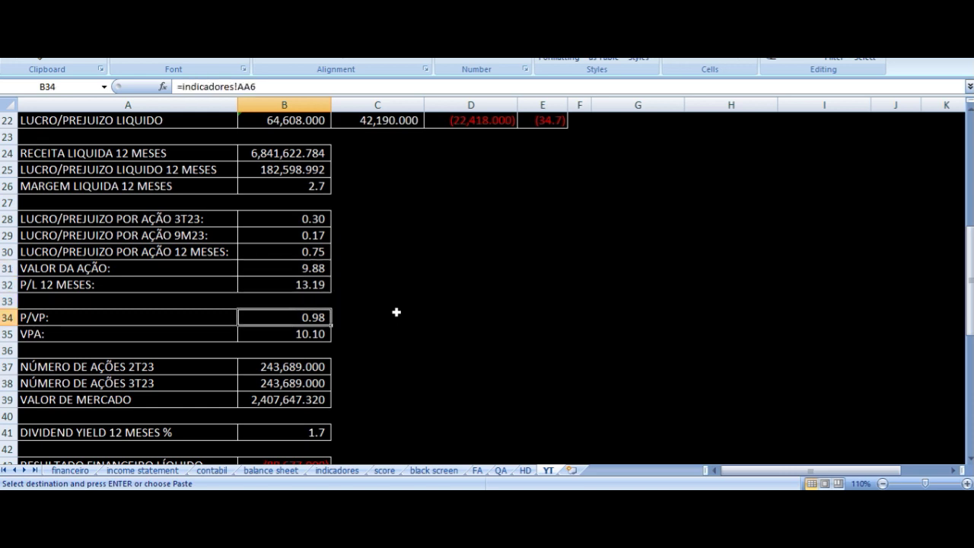
- Compare the VPA with the VALOR DA AÇÃO
key("Down")
key("Up")
key("Up")
key("Up")
key("Up")
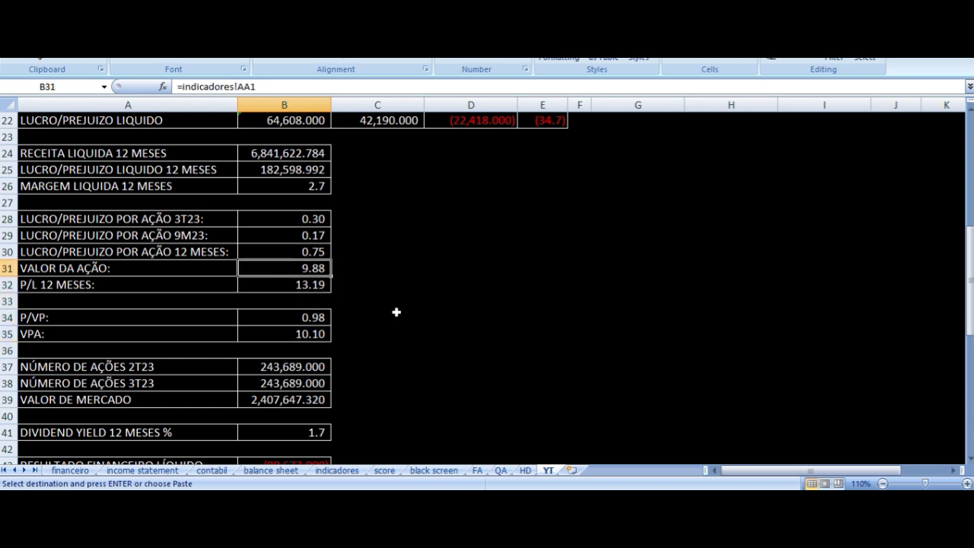
key("Down")
key("Down")
key("Down")
key("Down")
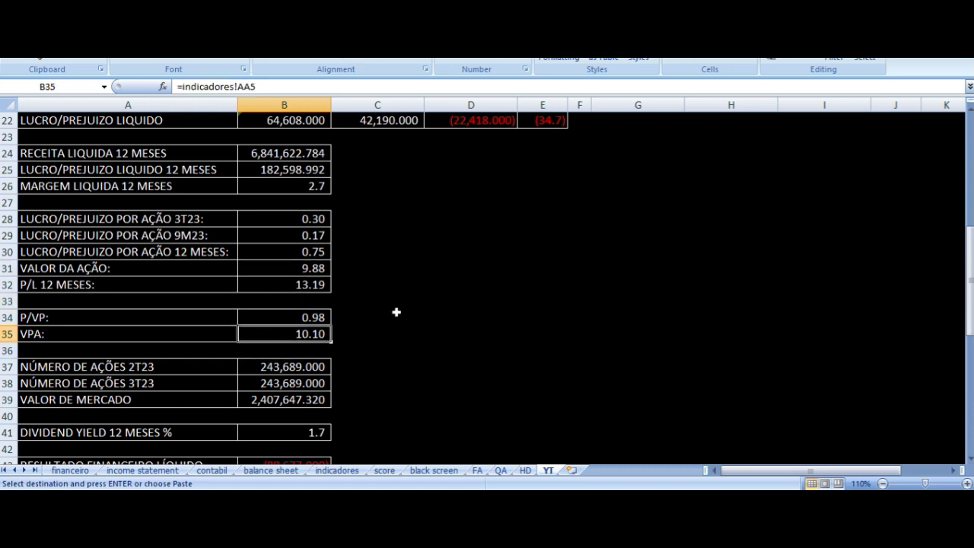
key("Left")
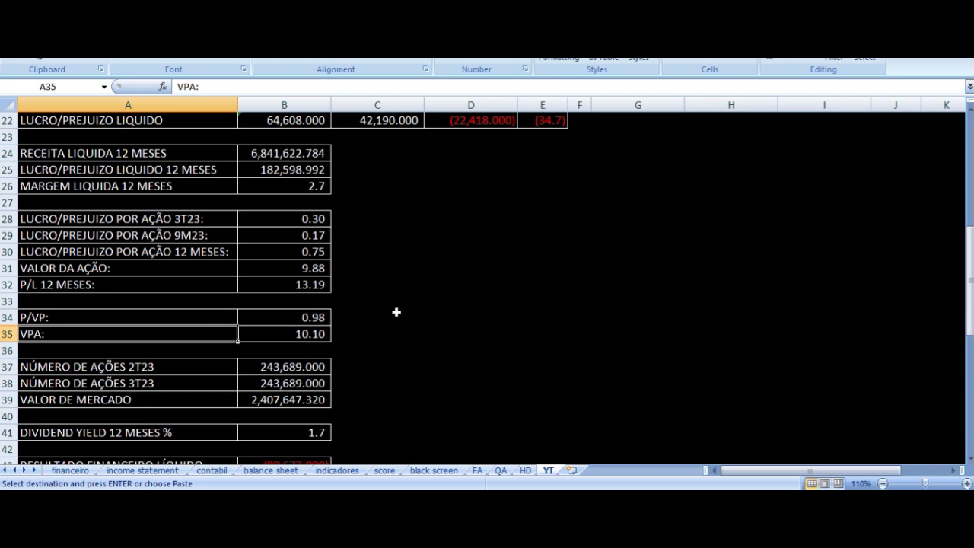
- Compare the NÚMERO DE AÇÕES for 2T23 and 3T23
scroll(396, 312, "down", 3)
left_click(283, 220)
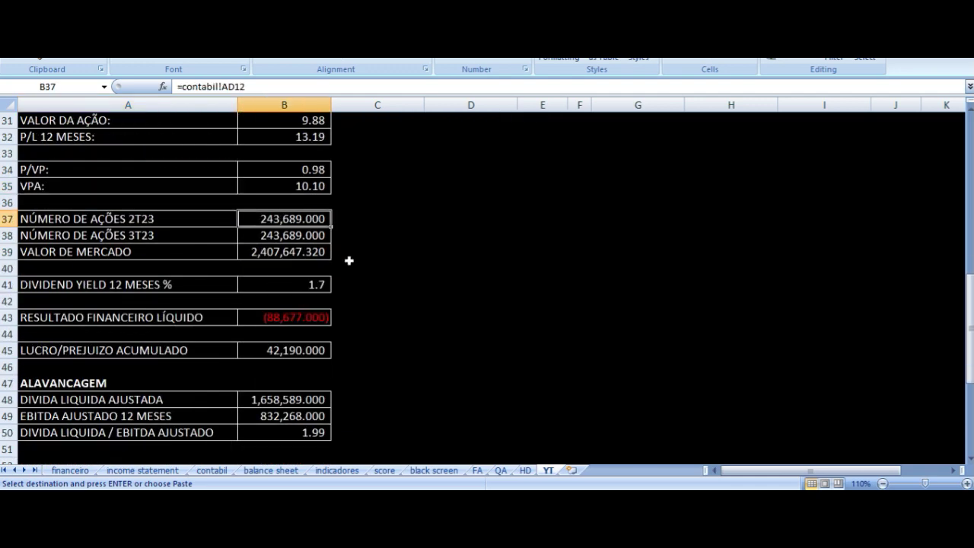
key("Left")
key("Down")
key("Right")
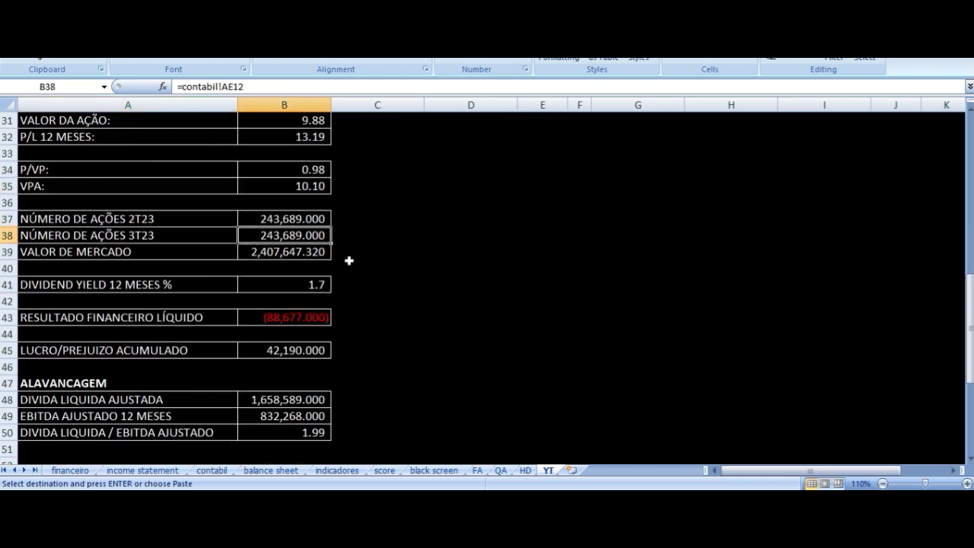
- Check the VALOR DE MERCADO and DIVIDEND YIELD 12 MESES % figures
key("Left")
key("Down")
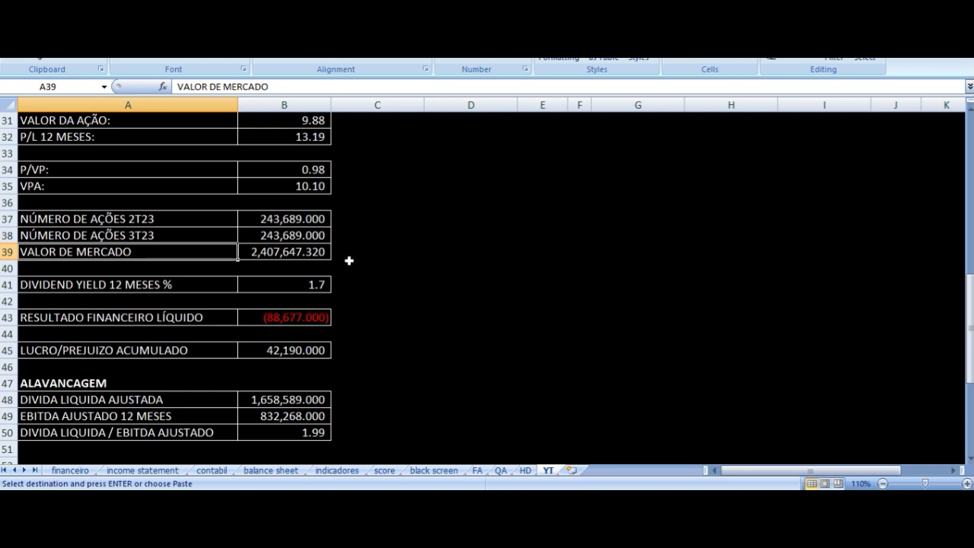
key("Right")
key("Down")
key("Down")
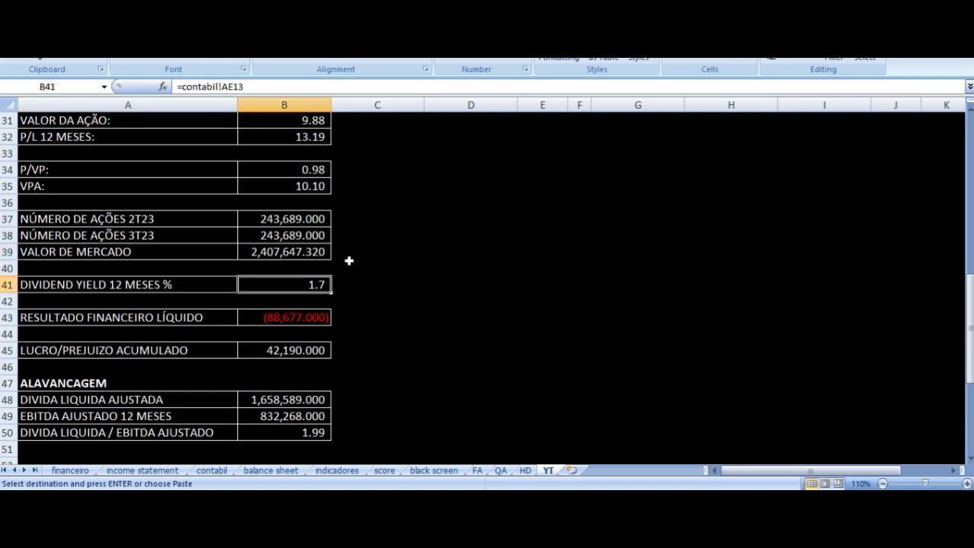
key("Left")
key("Right")
- Check the RESULTADO FINANCEIRO LÍQUIDO figure
key("Down")
key("Down")
key("Left")
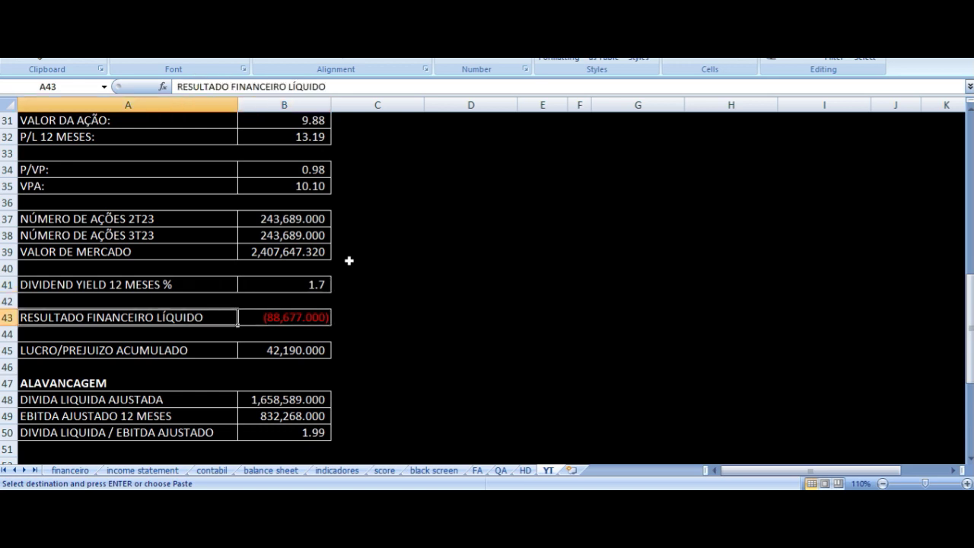
key("Right")
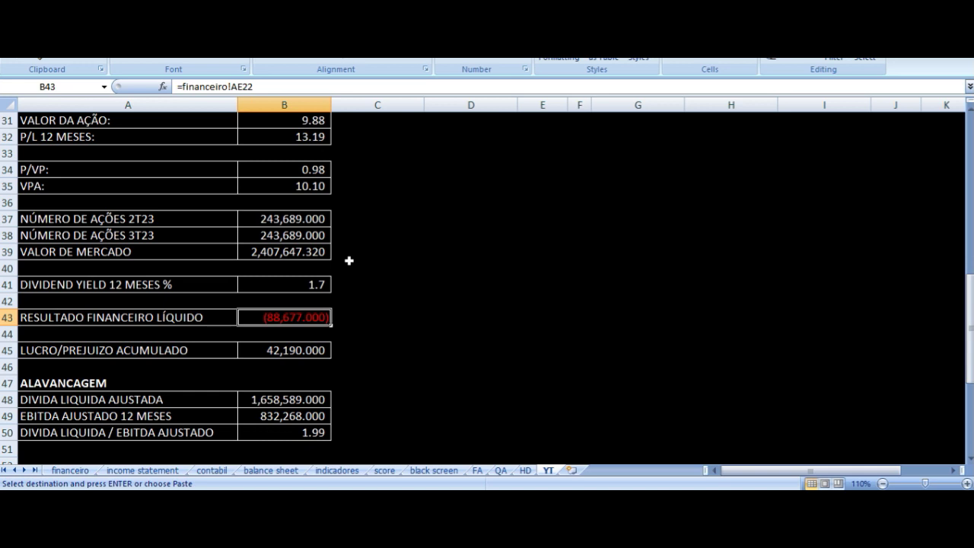
- Recheck the 3T23 LUCRO/PREJUIZO LIQUIDO in the 2T23 versus 3T23 comparison table
scroll(482, 312, "up", 4)
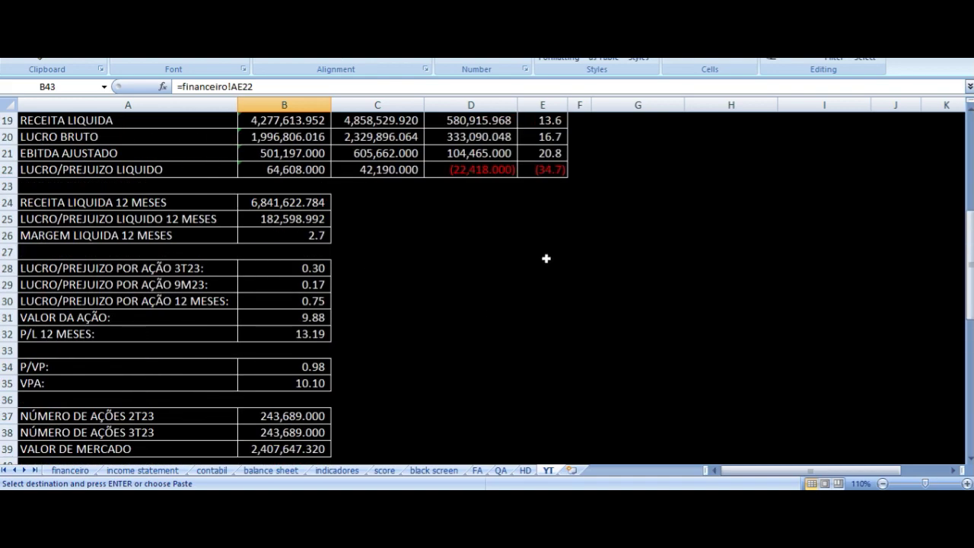
scroll(518, 290, "up", 4)
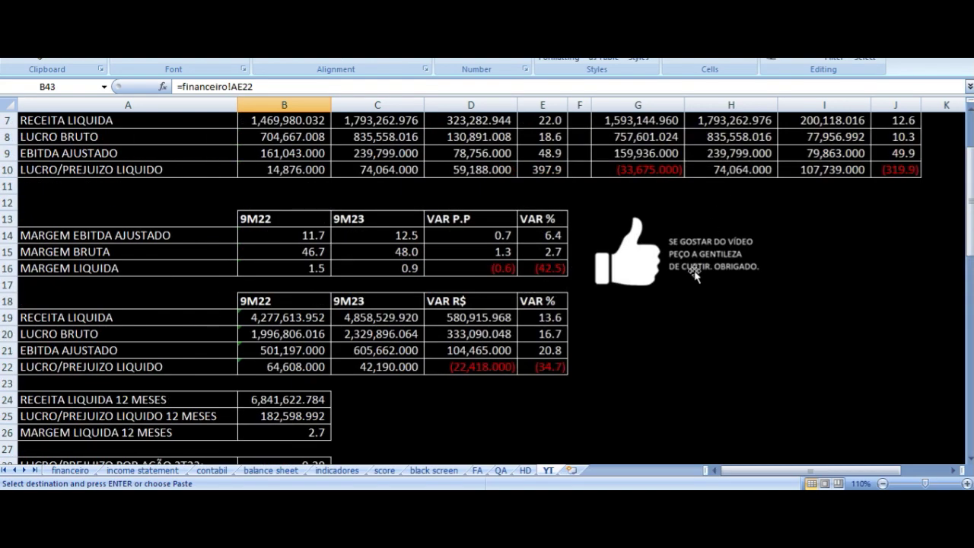
scroll(696, 266, "up", 2)
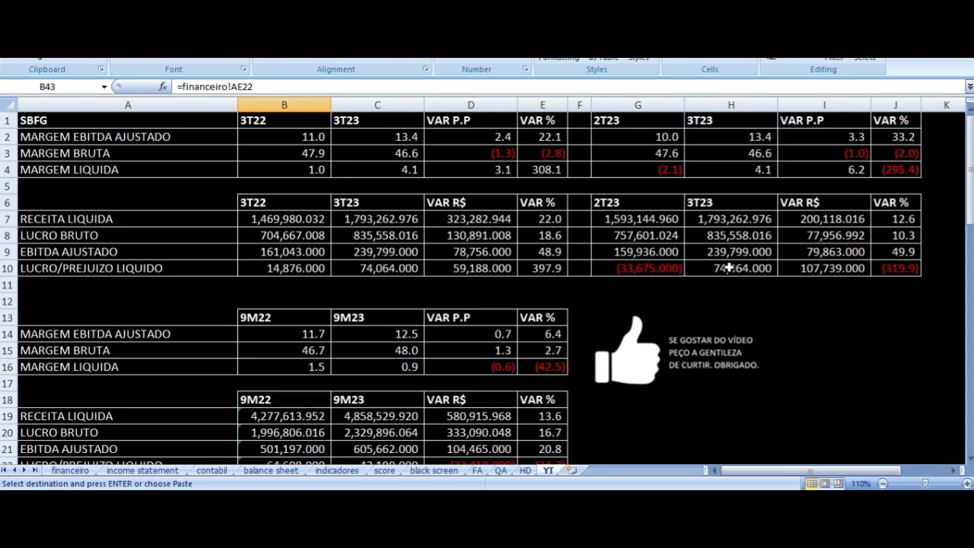
left_click(729, 268)
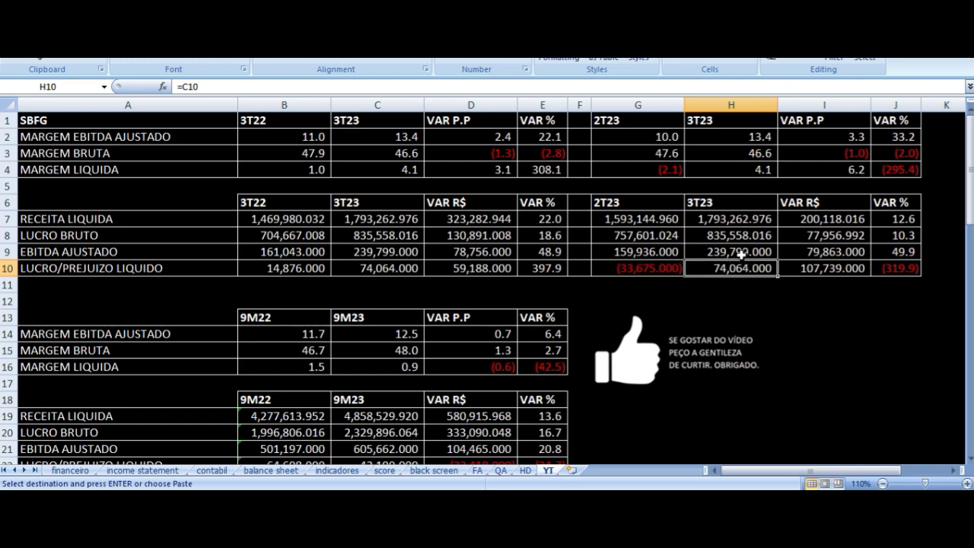
- Check the LUCRO/PREJUIZO ACUMULADO figure
scroll(283, 220, "down", 4)
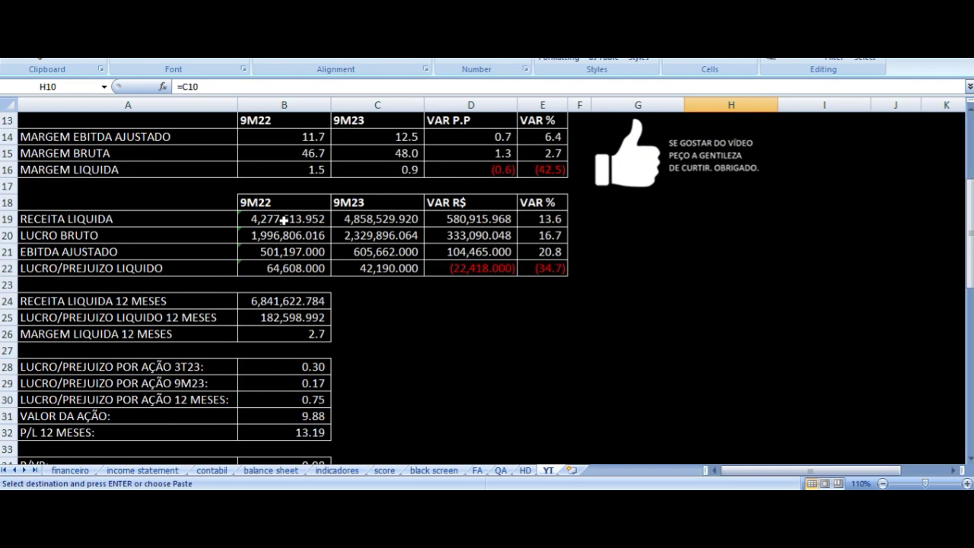
scroll(283, 219, "down", 8)
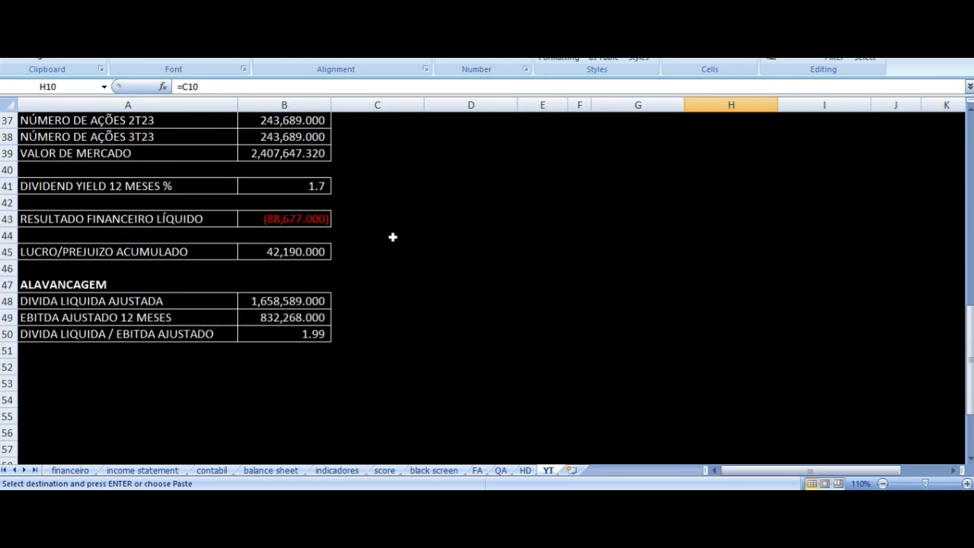
left_click(145, 259)
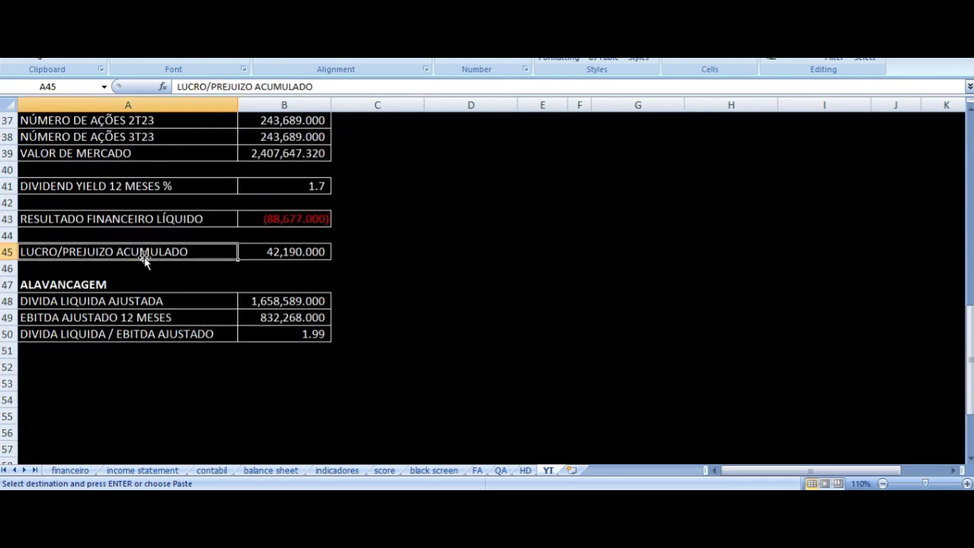
key("Right")
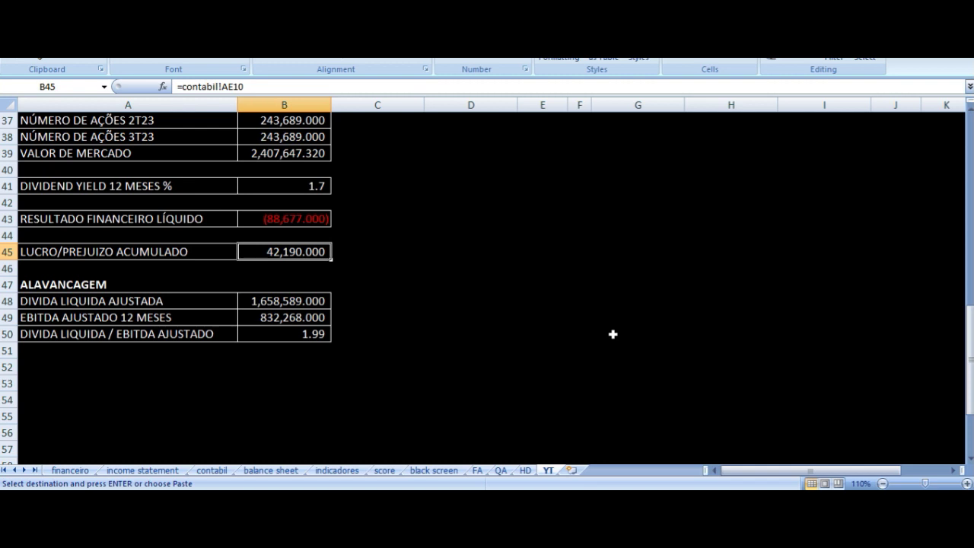
- Examine the DIVIDA LIQUIDA AJUSTADA and EBITDA AJUSTADO 12 MESES rows in the ALAVANCAGEM table
key("Down")
key("Down")
key("Down")
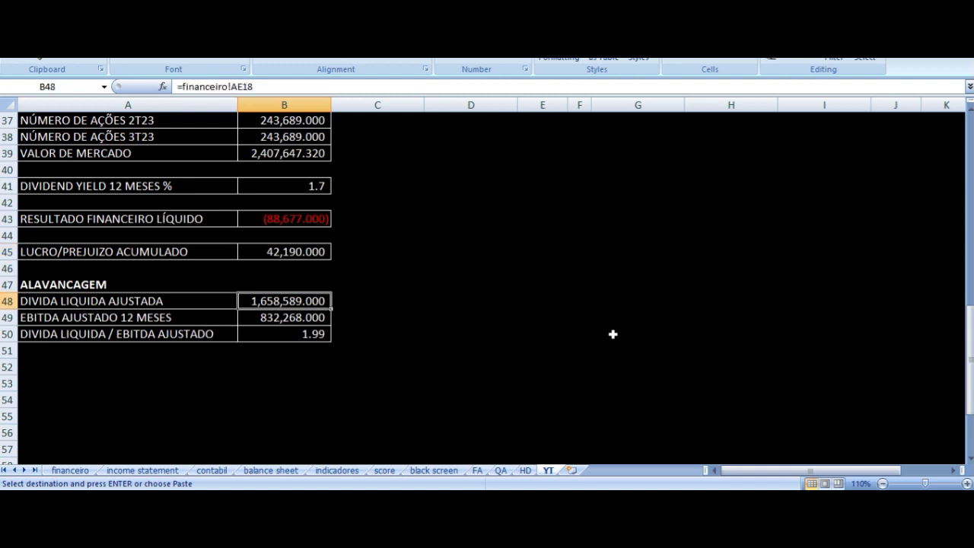
key("Left")
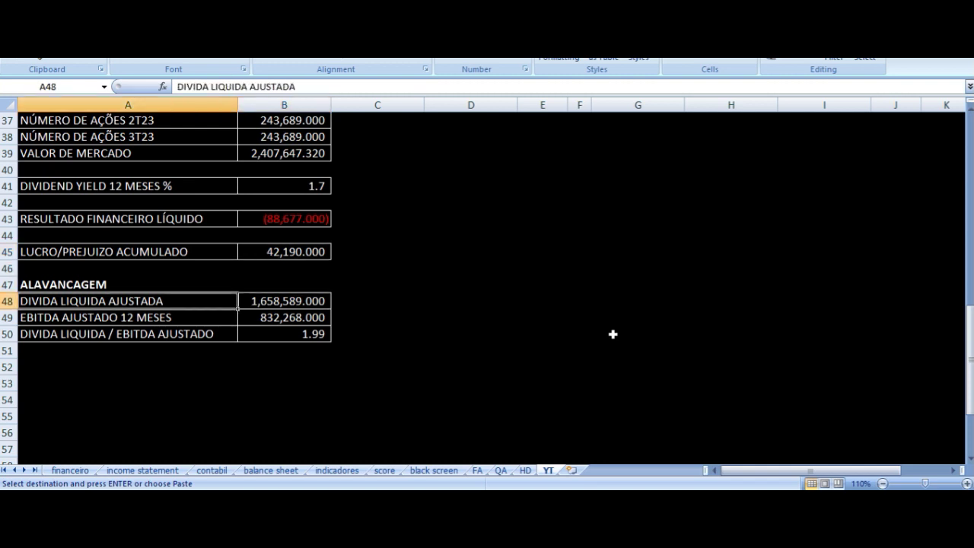
key("Right")
key("Down")
key("Left")
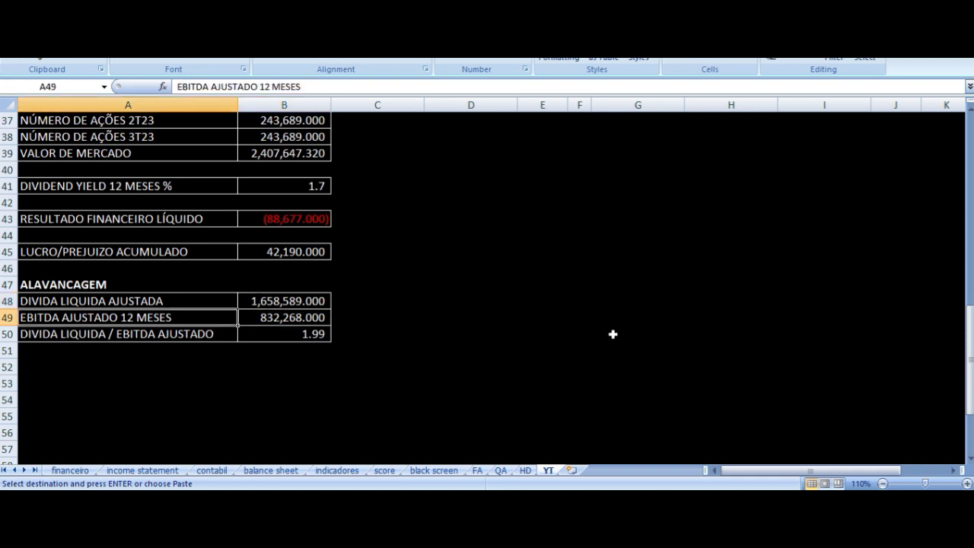
- Check the DIVIDA LIQUIDA / EBITDA AJUSTADO ratio in the ALAVANCAGEM table
key("Right")
key("Down")
key("Left")
key("Right")
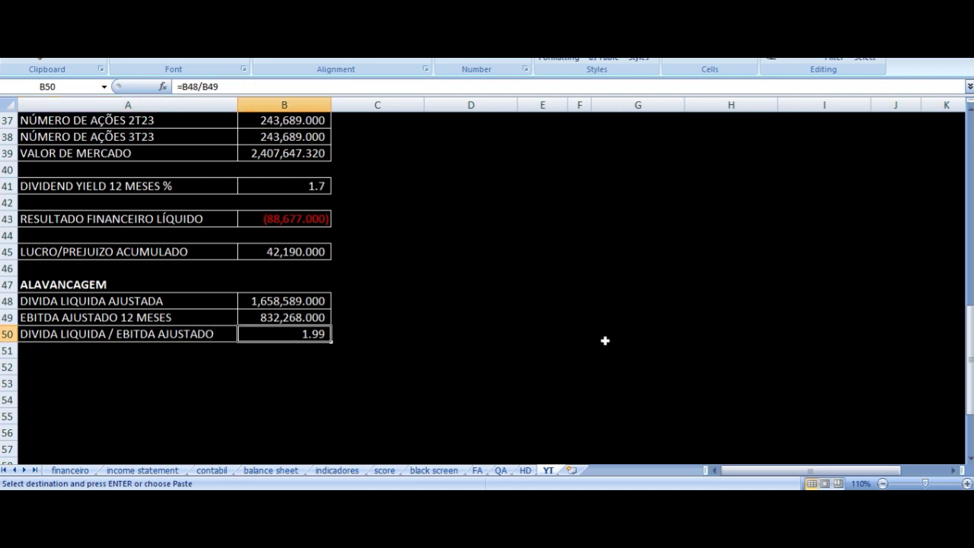
- Switch to Grupo SBF's results report document and view its ENDIVIDAMENTO table
left_click(480, 502)
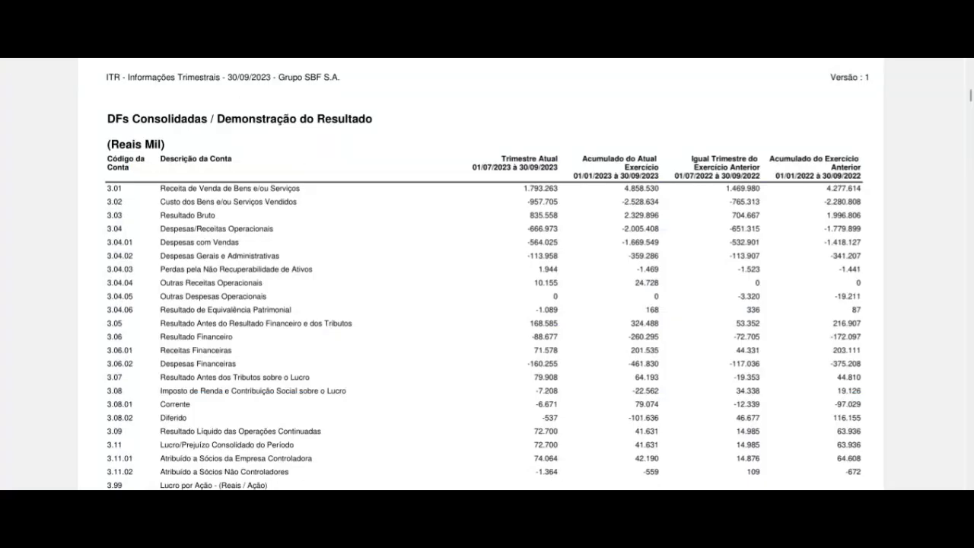
left_click(180, 51)
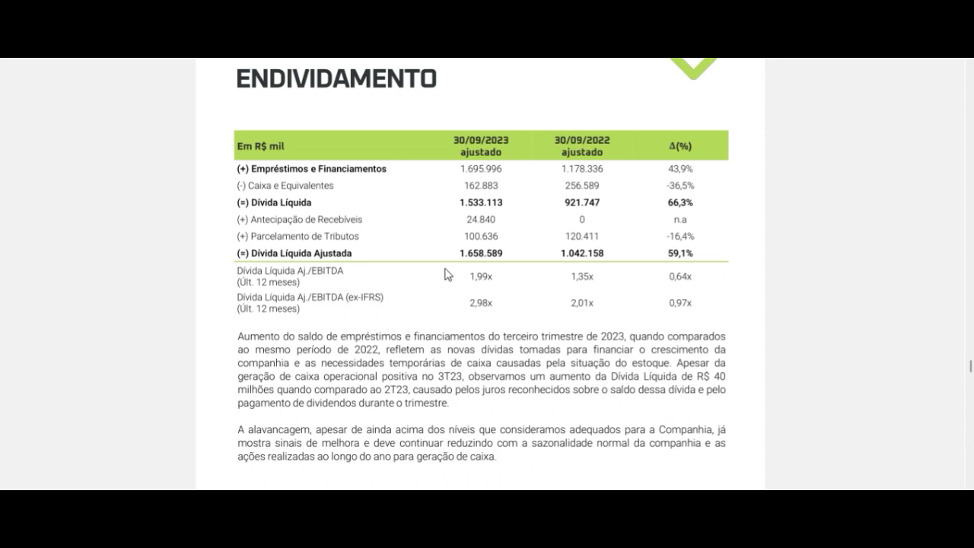